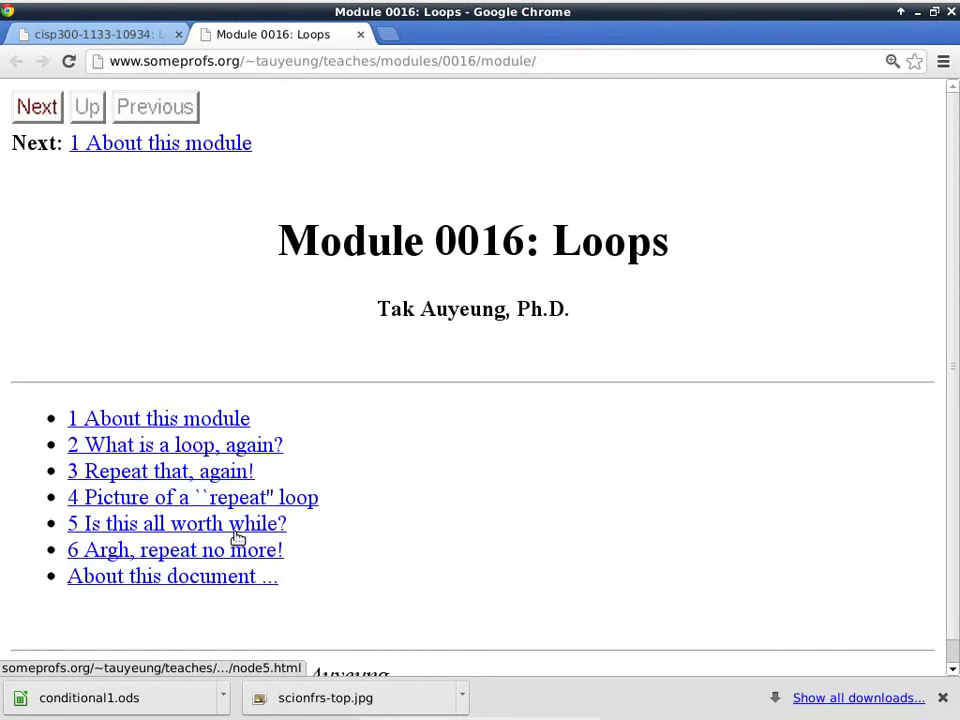
Go to the Loops module's '5 Is this all worth while?' section showing Algorithm 2's while loop
click(236, 525)
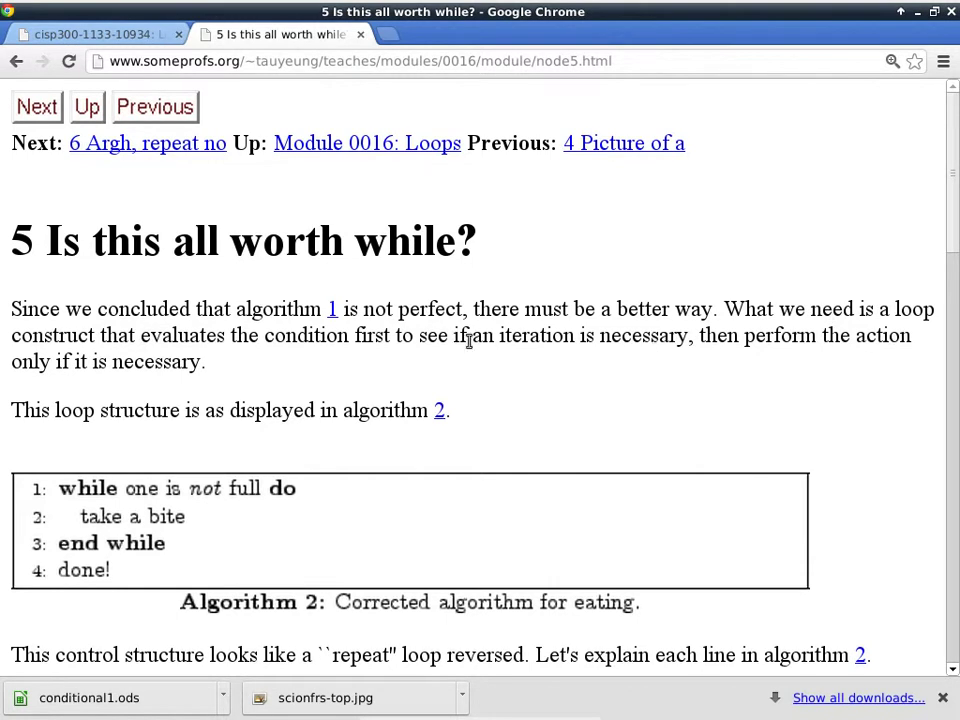
drag(951, 231, 957, 612)
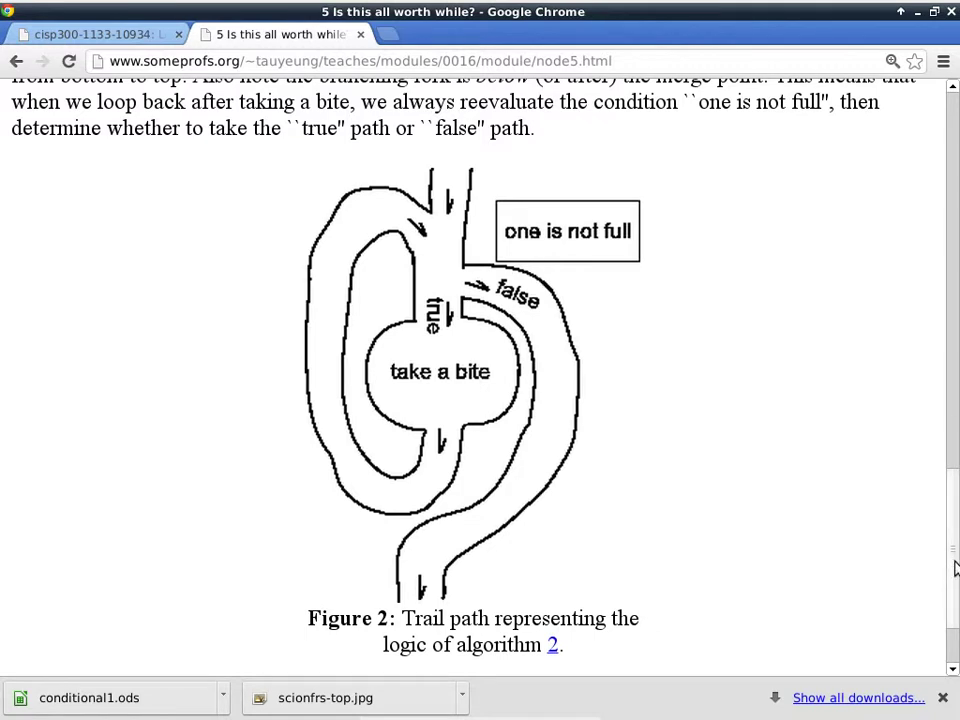
drag(949, 566, 953, 281)
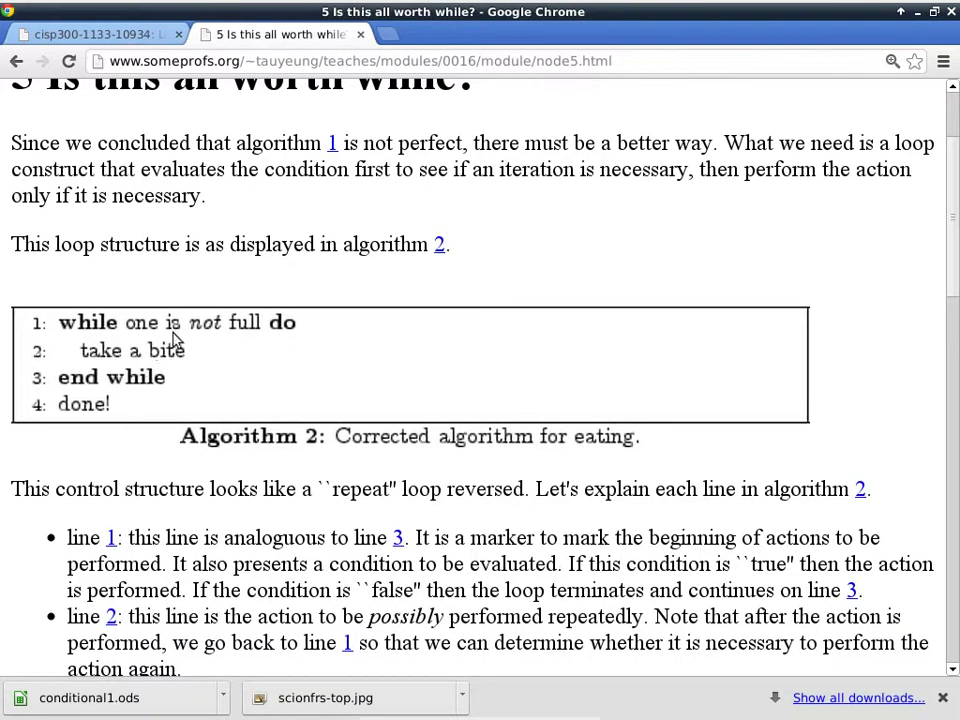
mouse_move(128, 8)
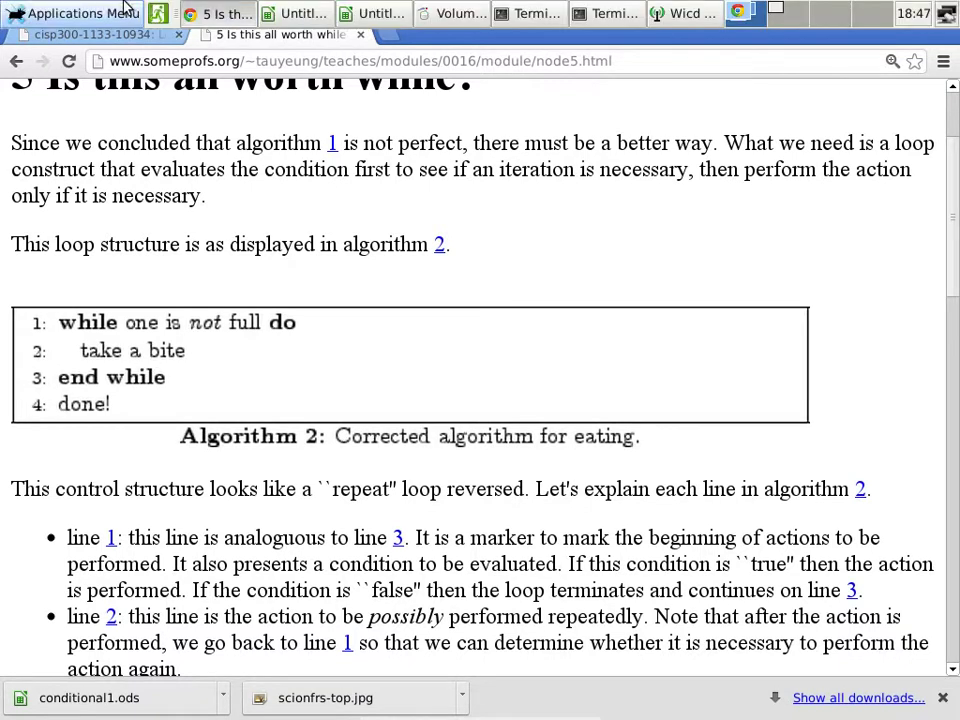
Save the spreadsheet with both if-then listings as ifNoElse.ods in folder 20130205_cisp300
click(300, 13)
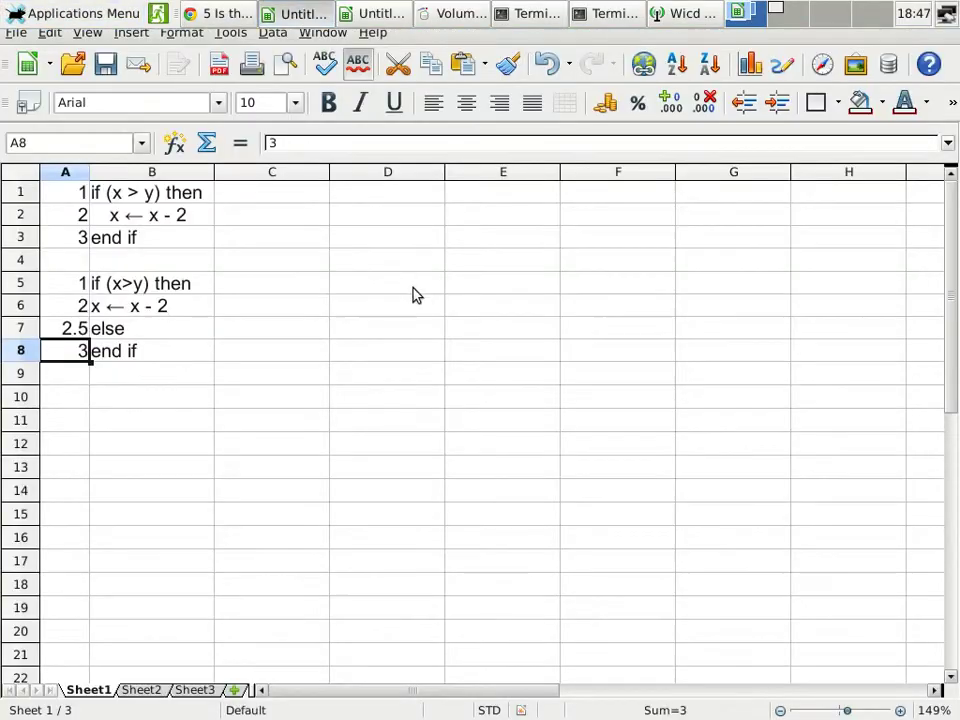
click(106, 65)
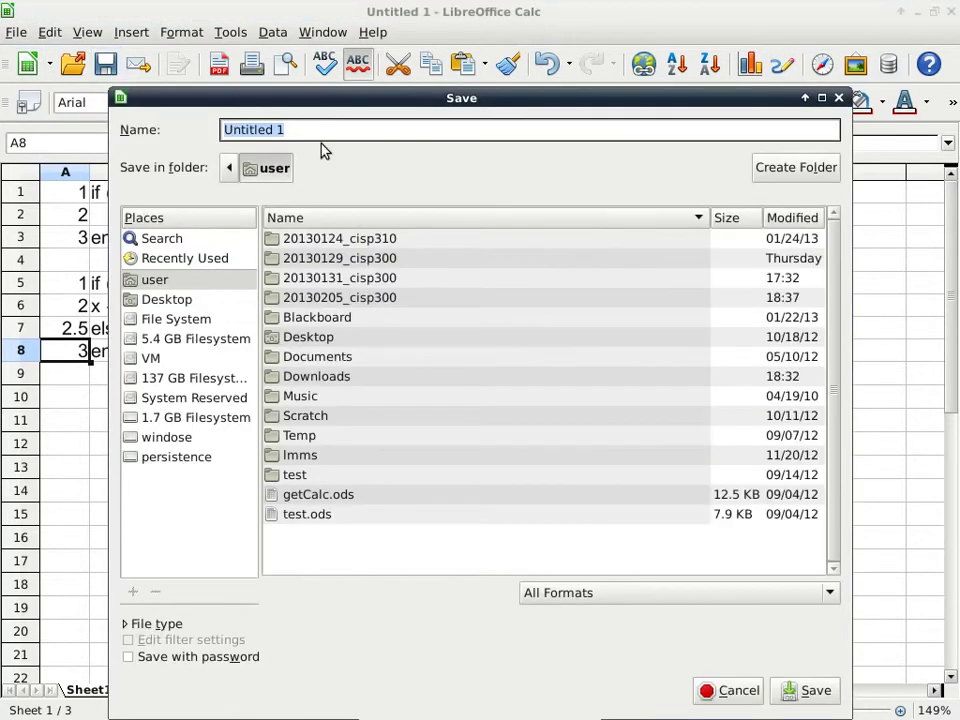
double_click(321, 303)
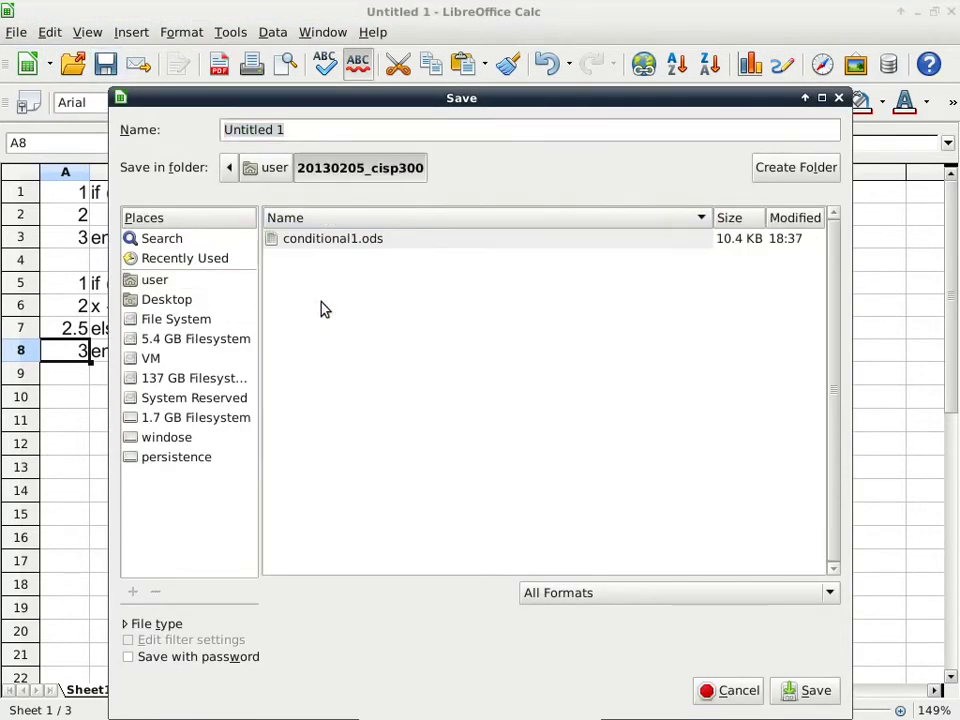
double_click(307, 129)
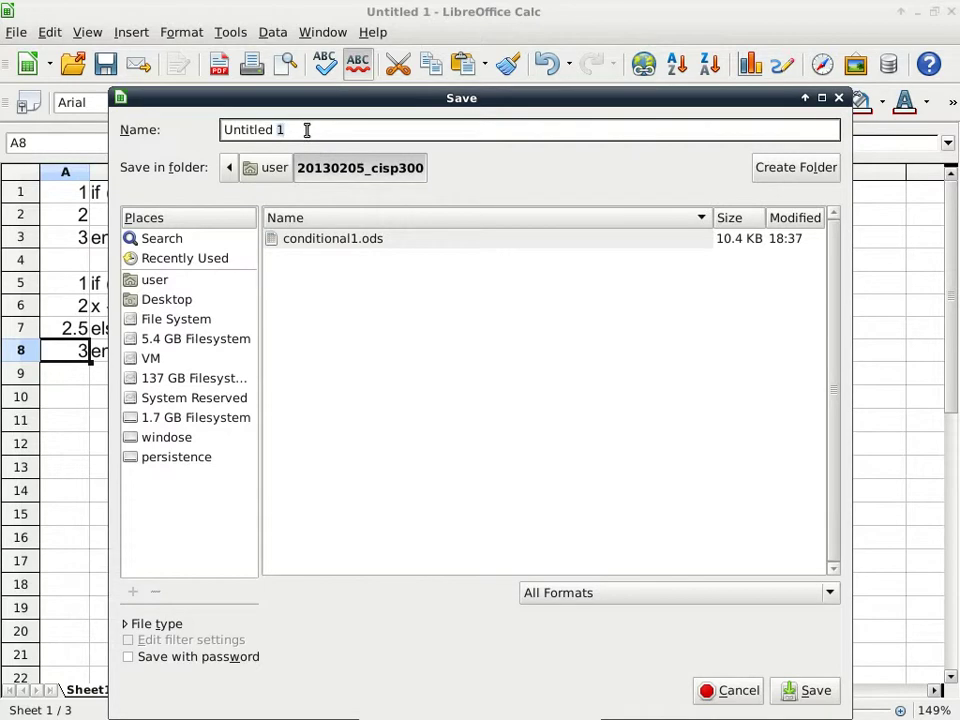
triple_click(307, 129)
text(ifNoElse)
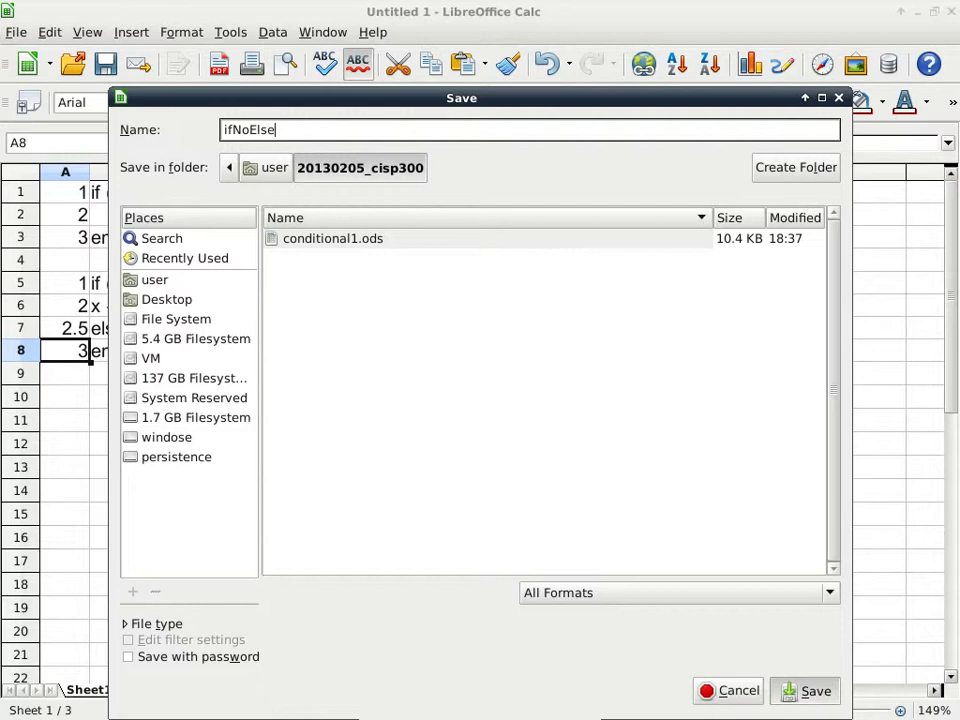
key(Return)
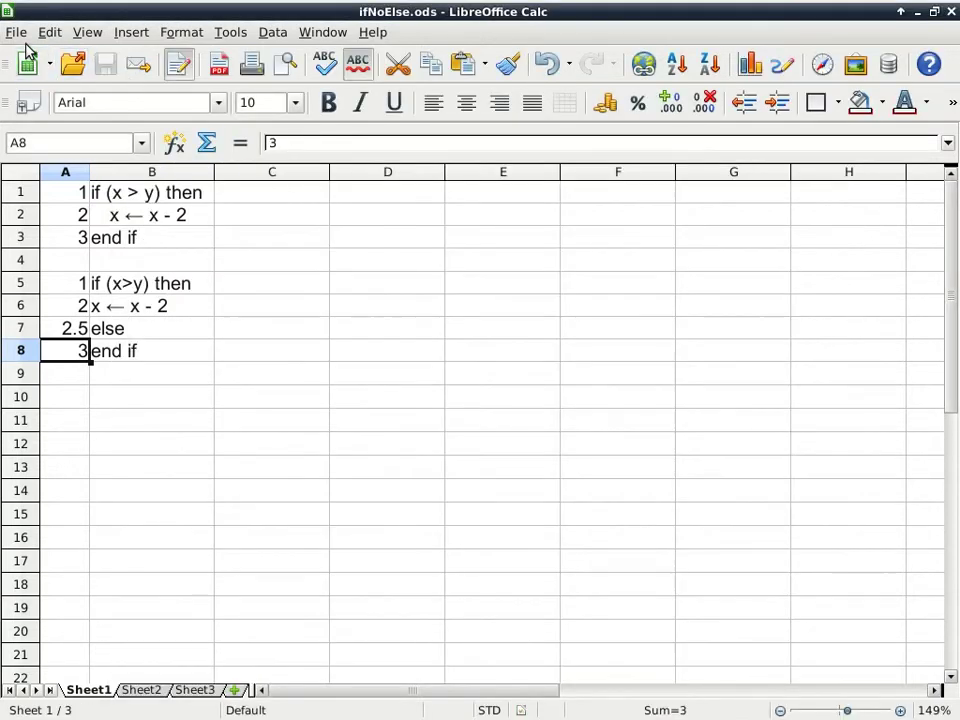
Close ifNoElse.ods and start a new blank spreadsheet
click(18, 33)
click(41, 155)
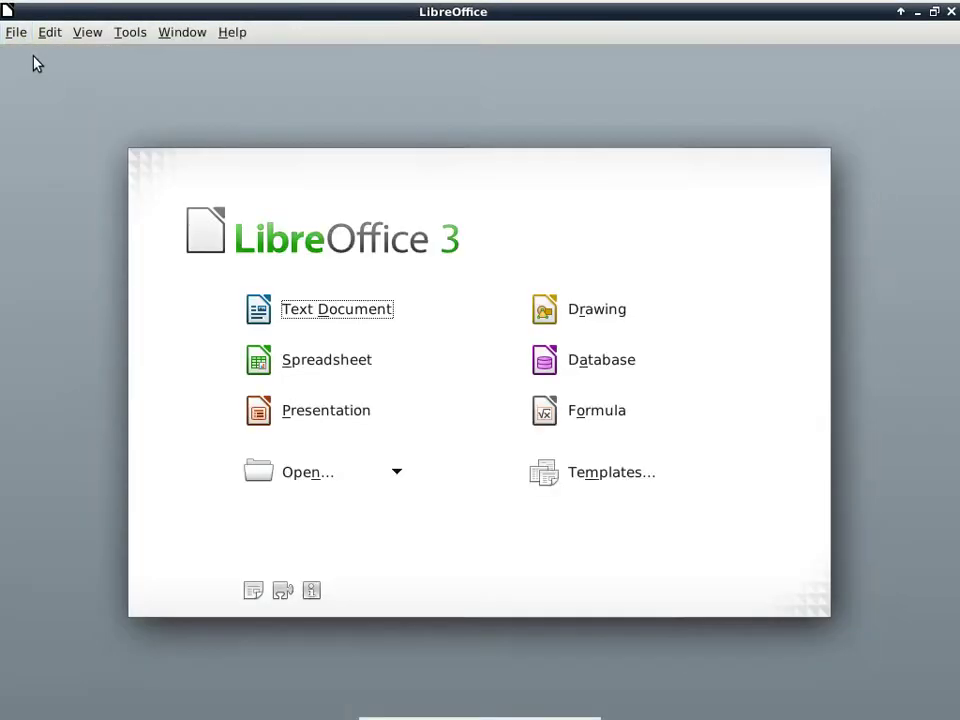
click(358, 363)
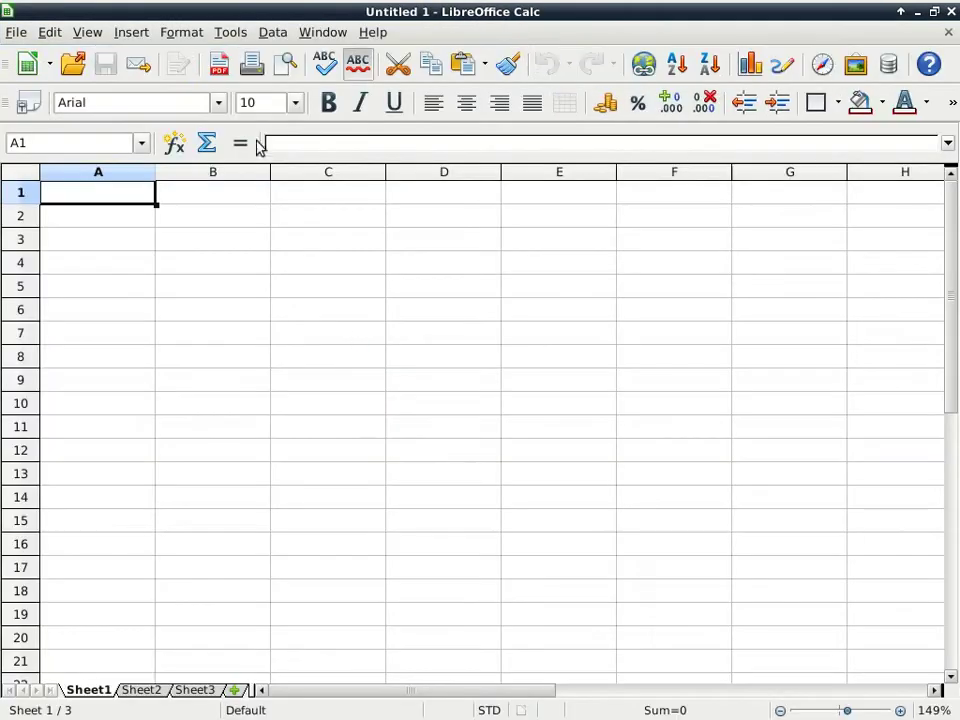
Enter the loop lines 'x <-0', 'while (x < 3) do', 'x ← x + 1', 'end while' in B1:B4
click(194, 200)
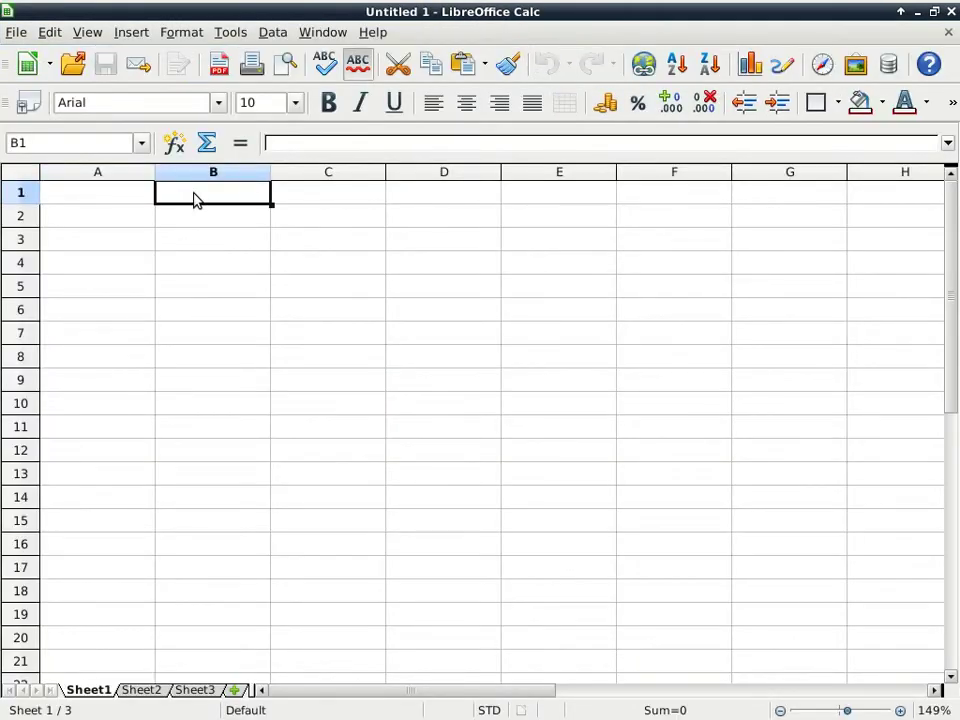
text(x <-)
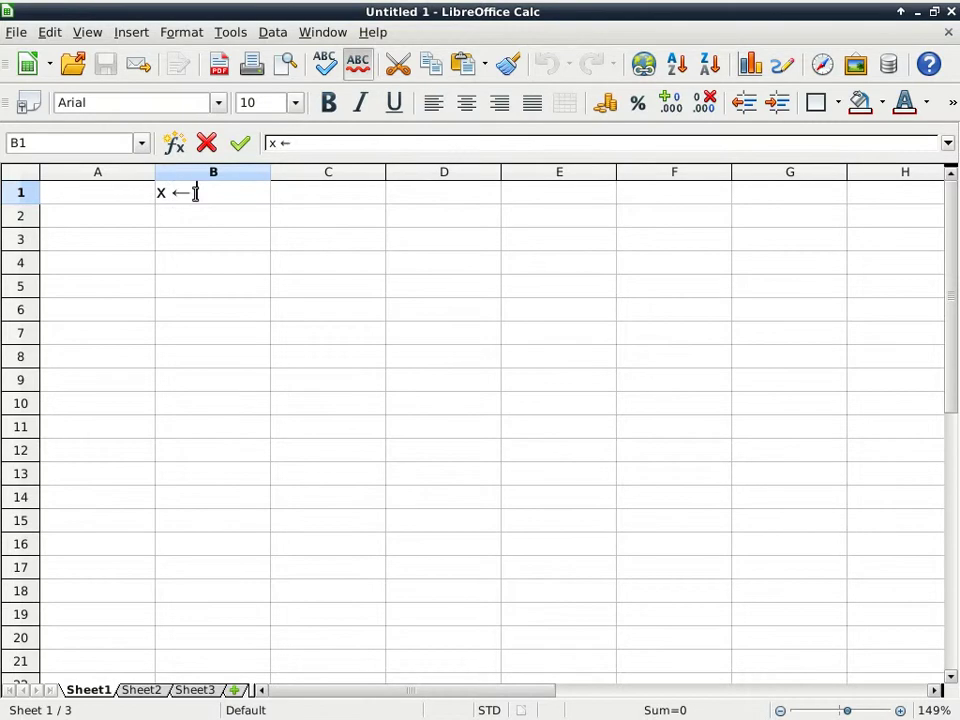
text(0)
key(Return)
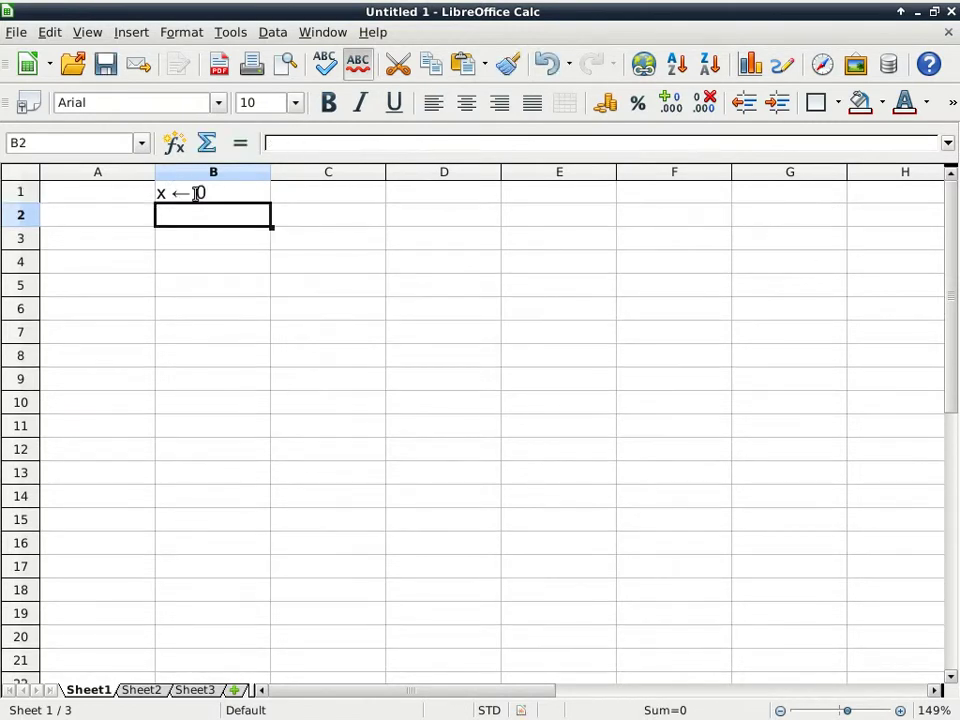
text(while ()
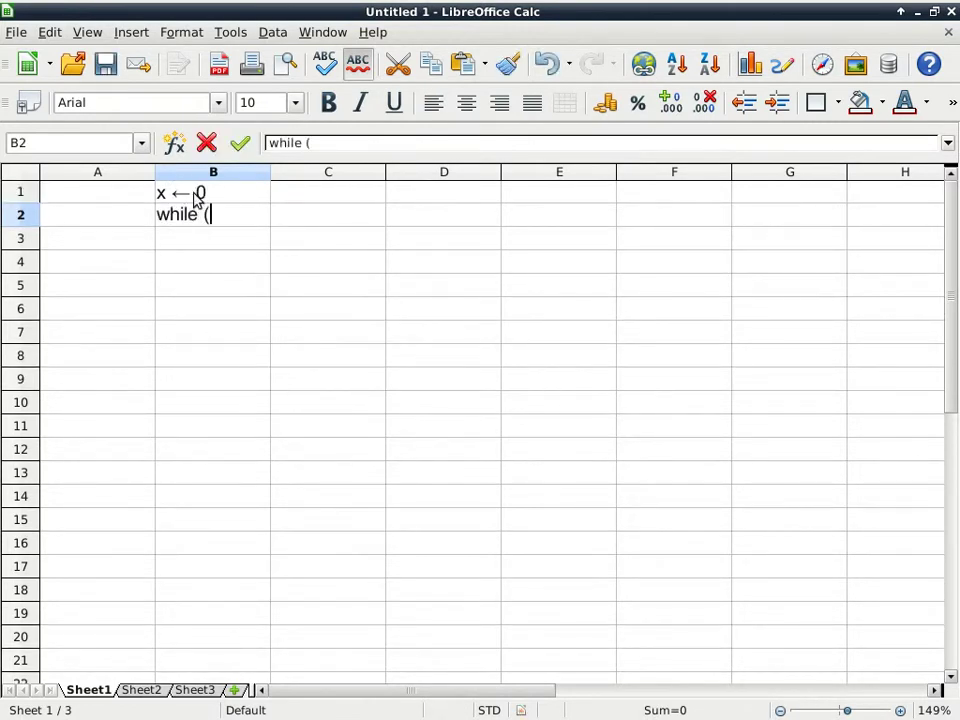
text(x < 3) do)
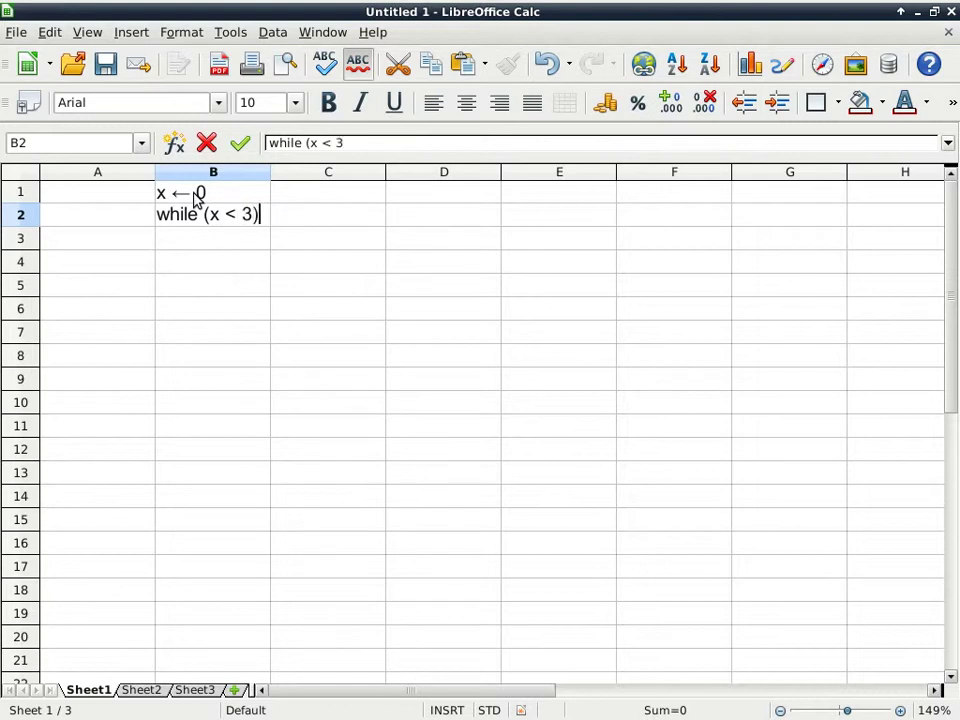
key(Return)
text(x )
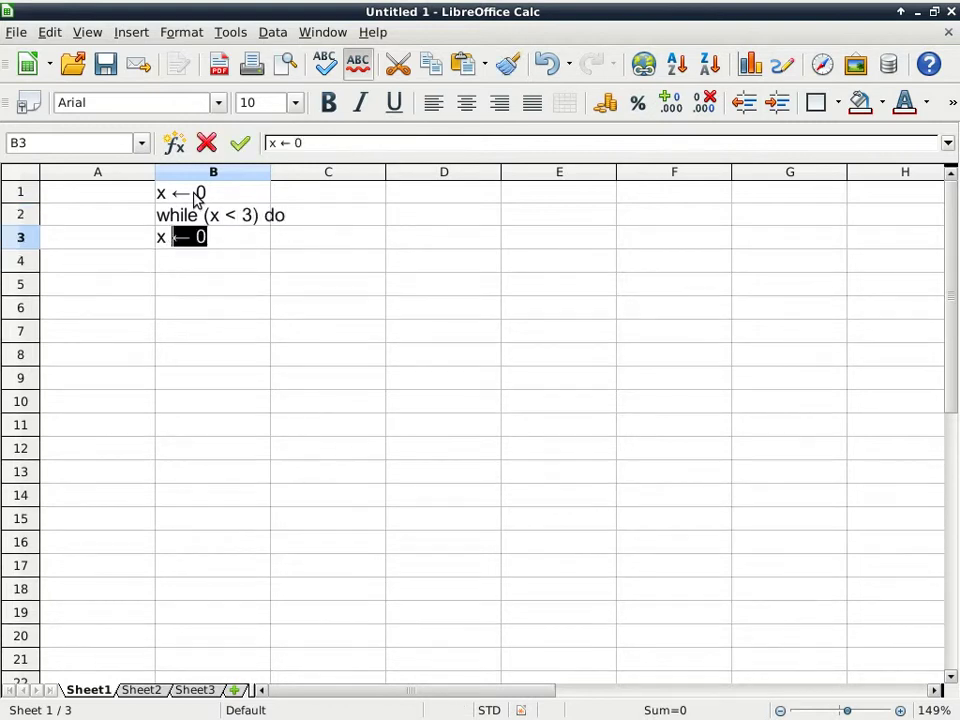
text(← x + 1)
key(Return)
text(end while)
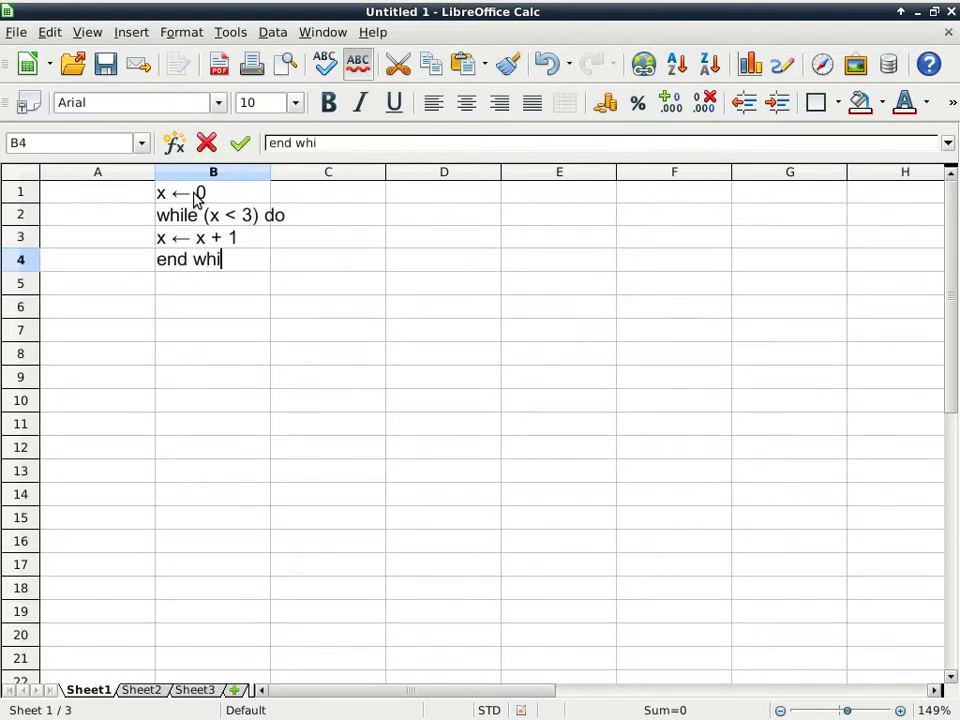
key(Return)
Indent the loop body in B3, number lines 1–4 in column A, and autofit columns A–B
click(225, 240)
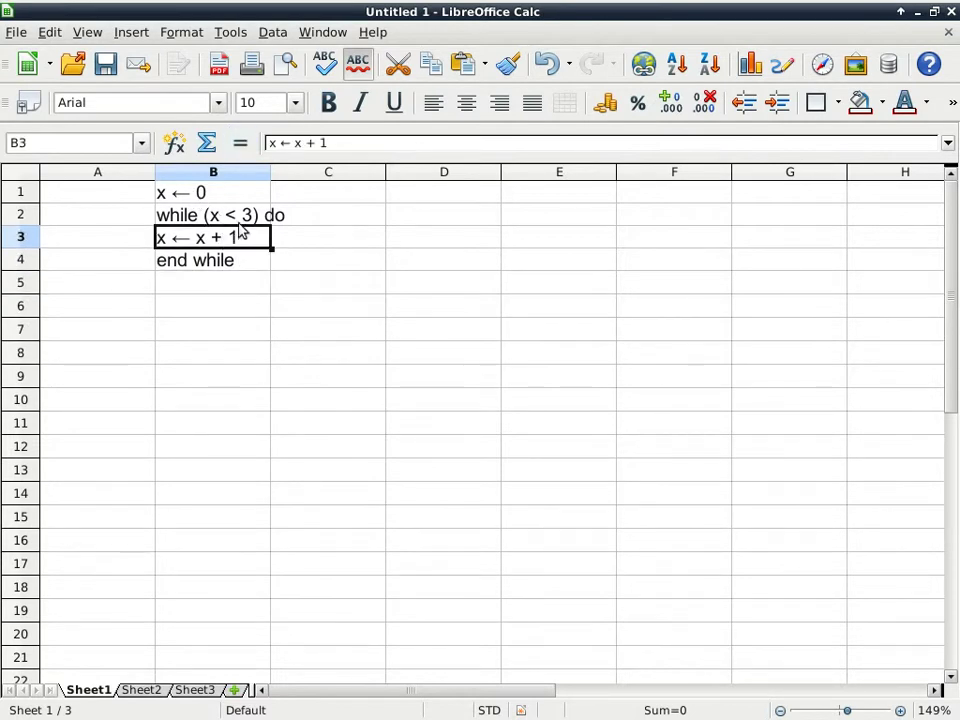
click(740, 104)
click(120, 192)
text(1)
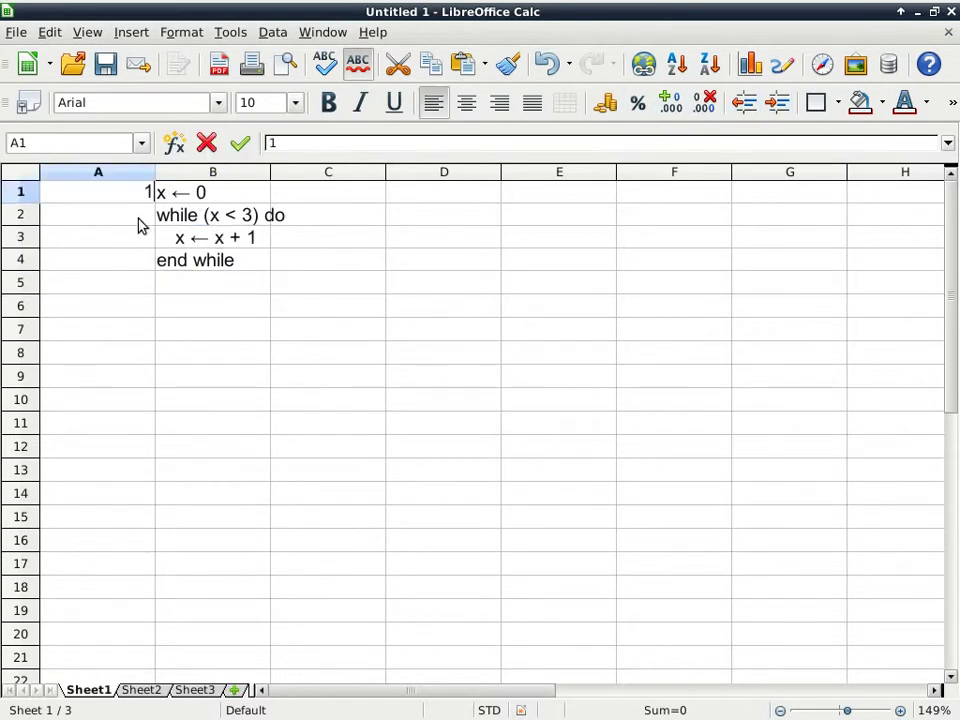
drag(156, 203, 160, 270)
click(122, 176)
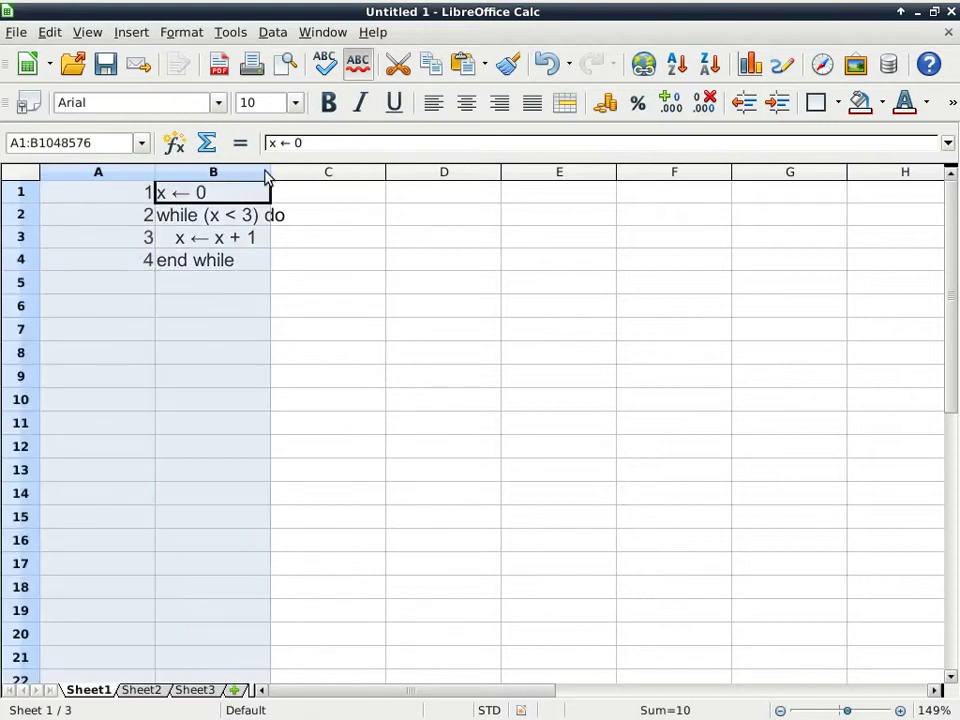
double_click(269, 172)
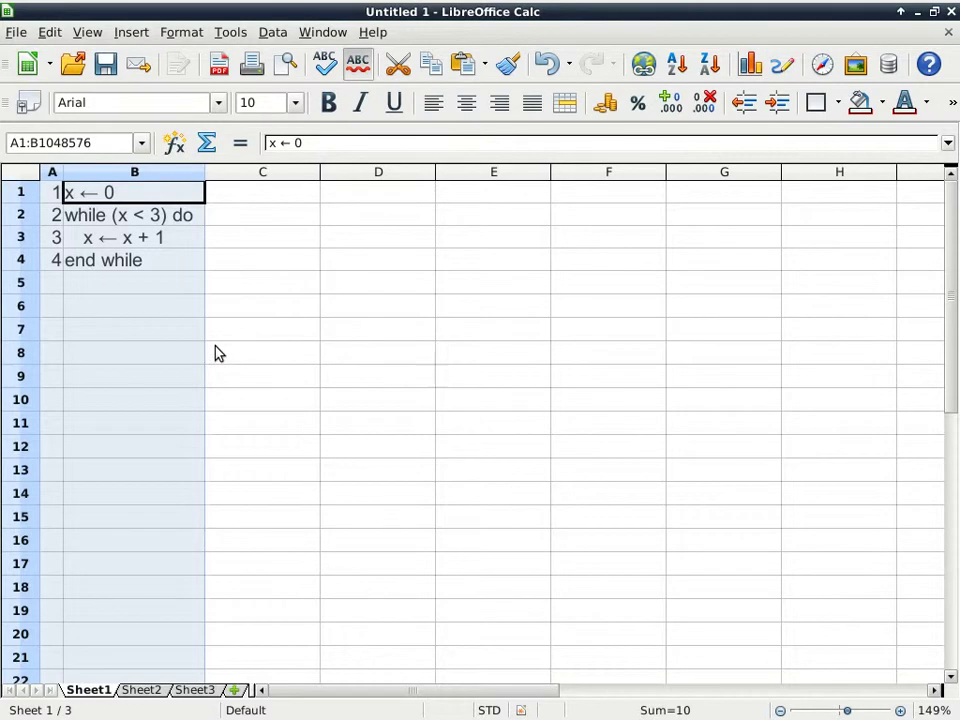
click(147, 268)
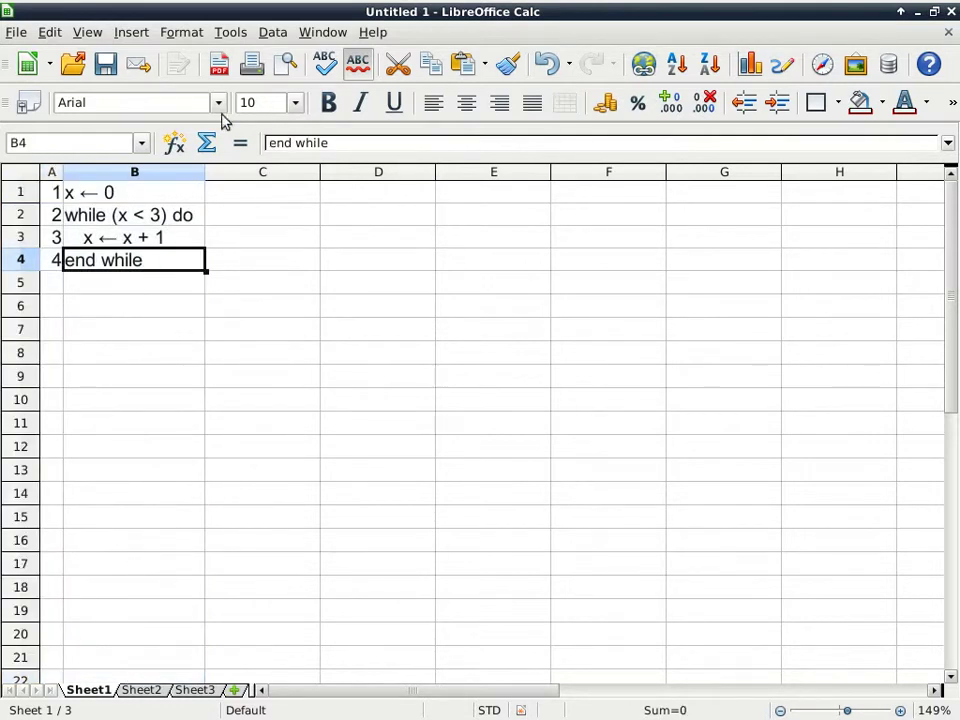
Open a second window on the workbook and arrange it beside the first
click(320, 33)
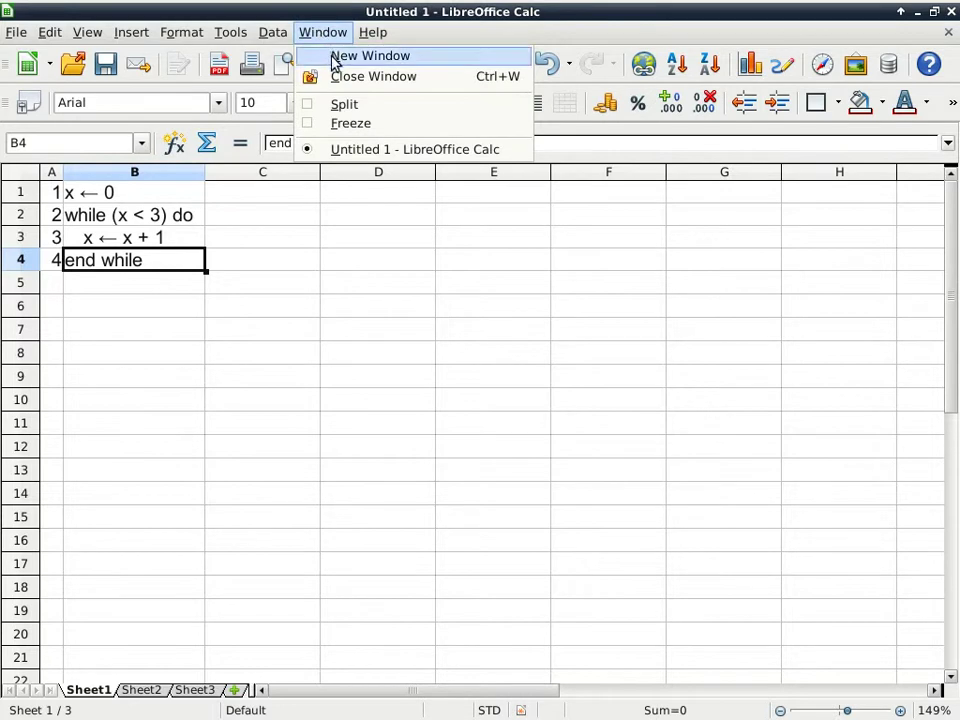
click(334, 57)
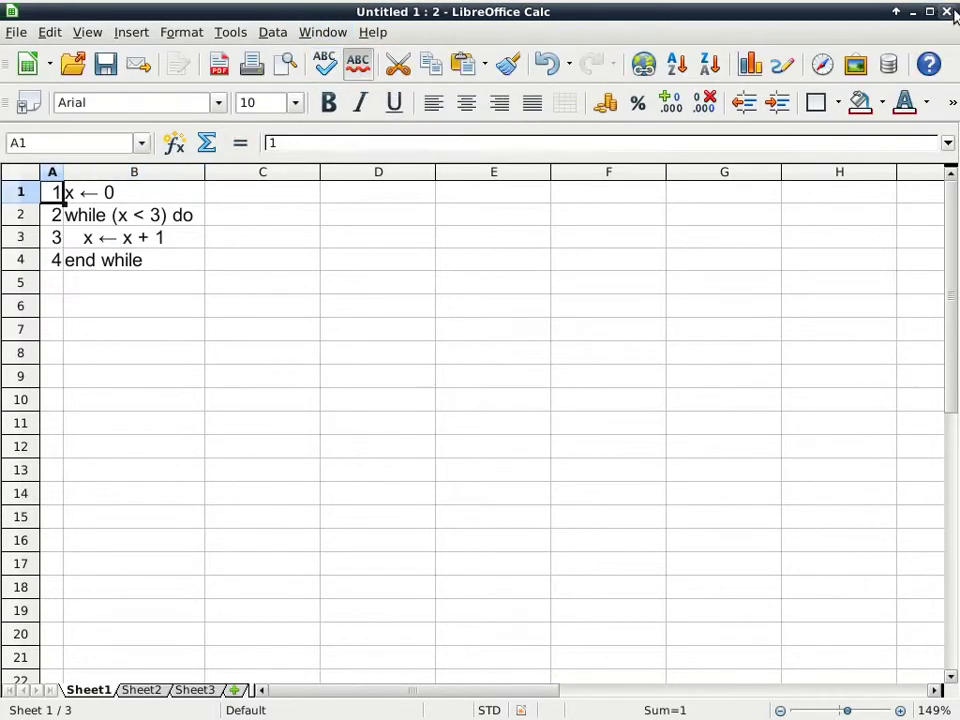
drag(952, 14, 724, 12)
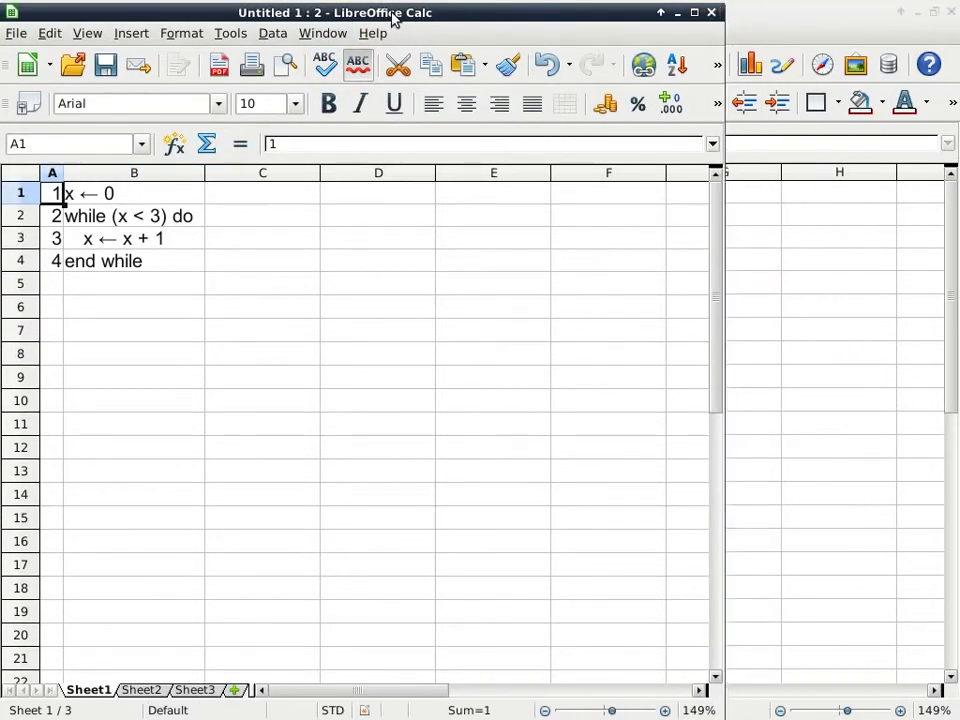
drag(398, 12, 607, 12)
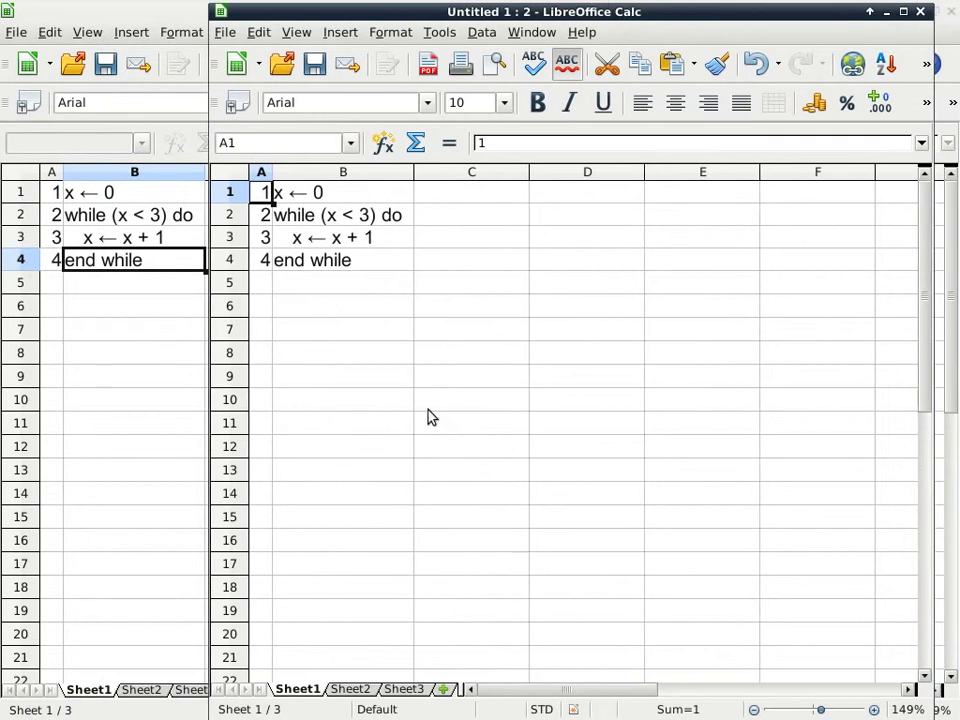
On Sheet2 enter the headers comments, line# and x in A1:C1
click(351, 689)
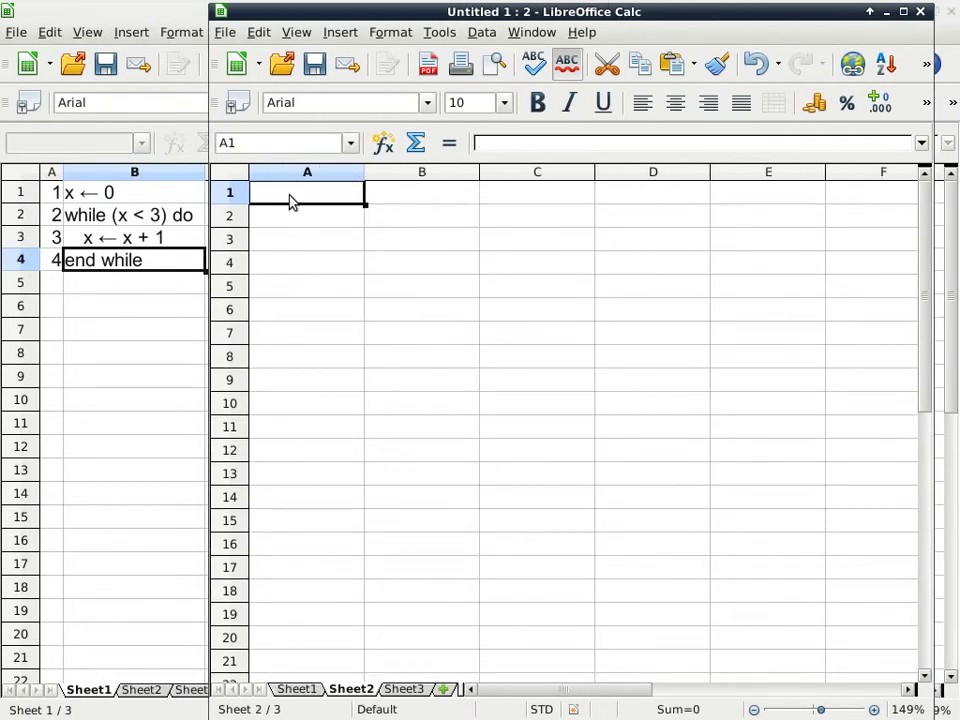
text(comments)
click(5, 218)
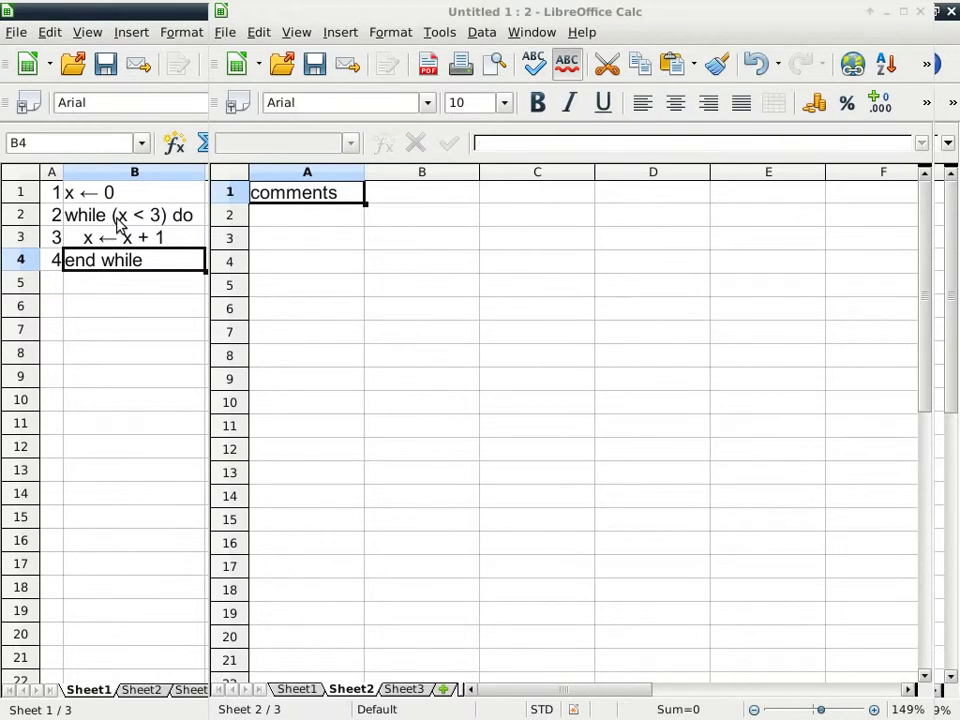
click(349, 183)
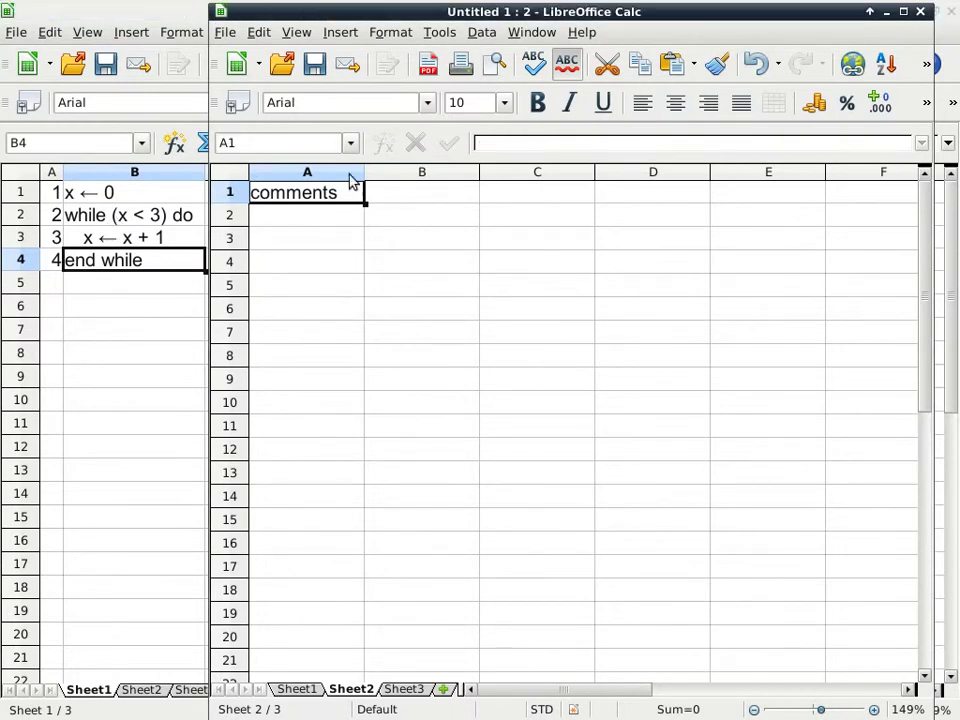
click(399, 195)
text(line#)
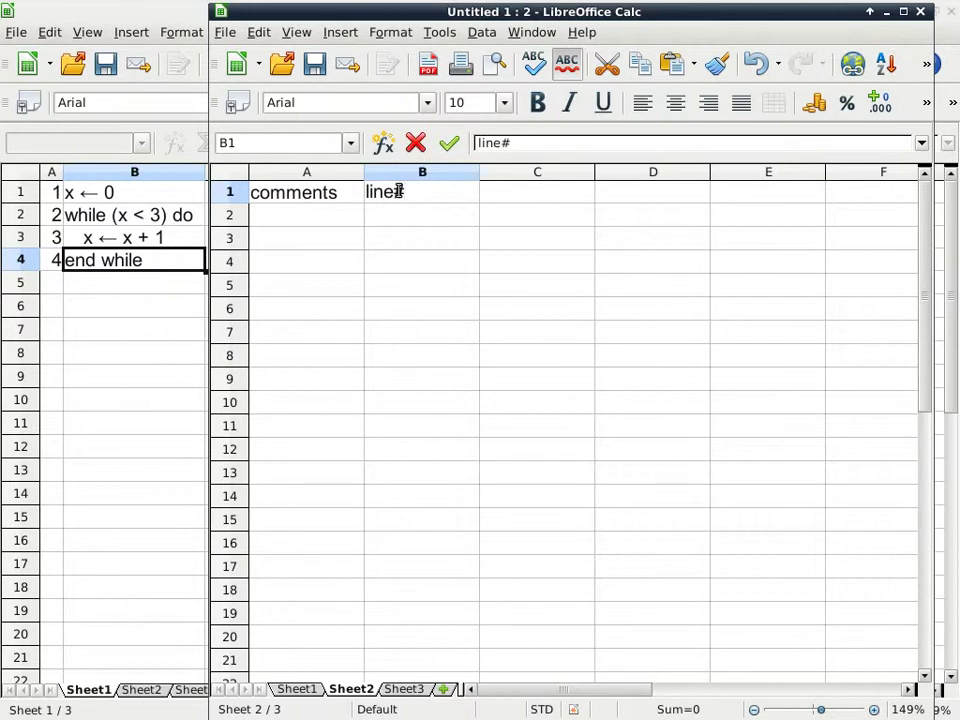
key(Tab)
text(x)
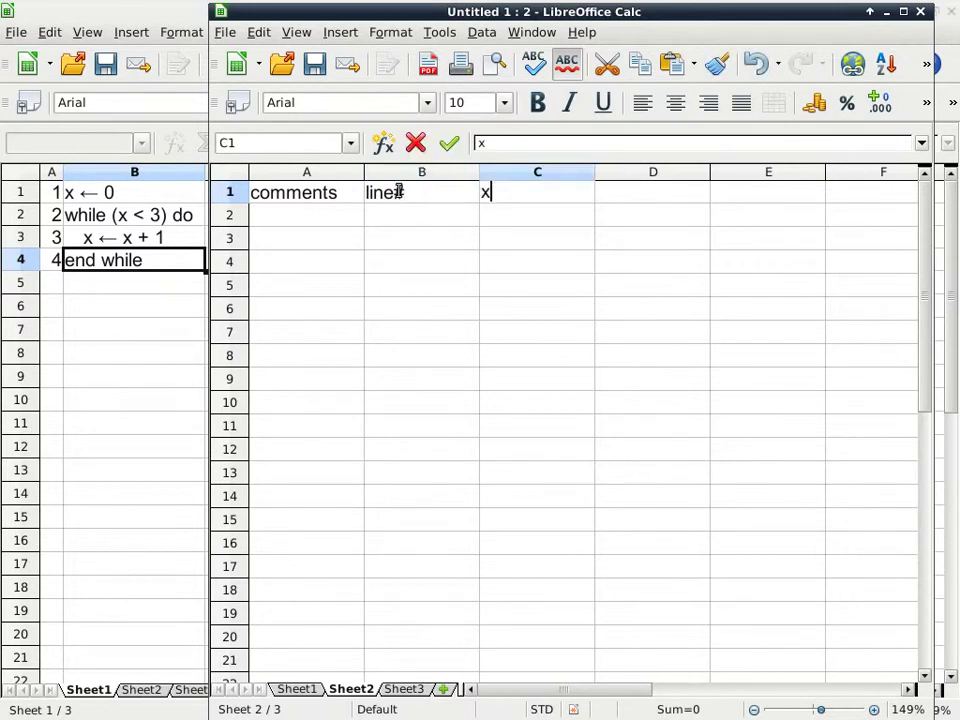
key(Return)
Narrow columns B and C to 0.90 inches
click(464, 176)
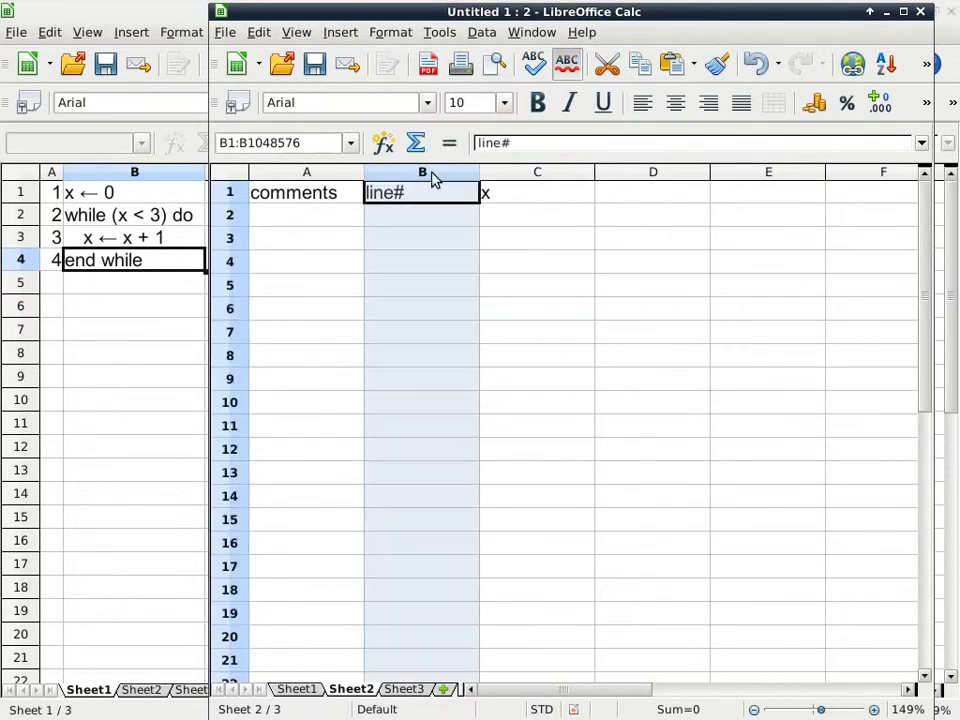
shift+click(575, 178)
drag(594, 173, 534, 171)
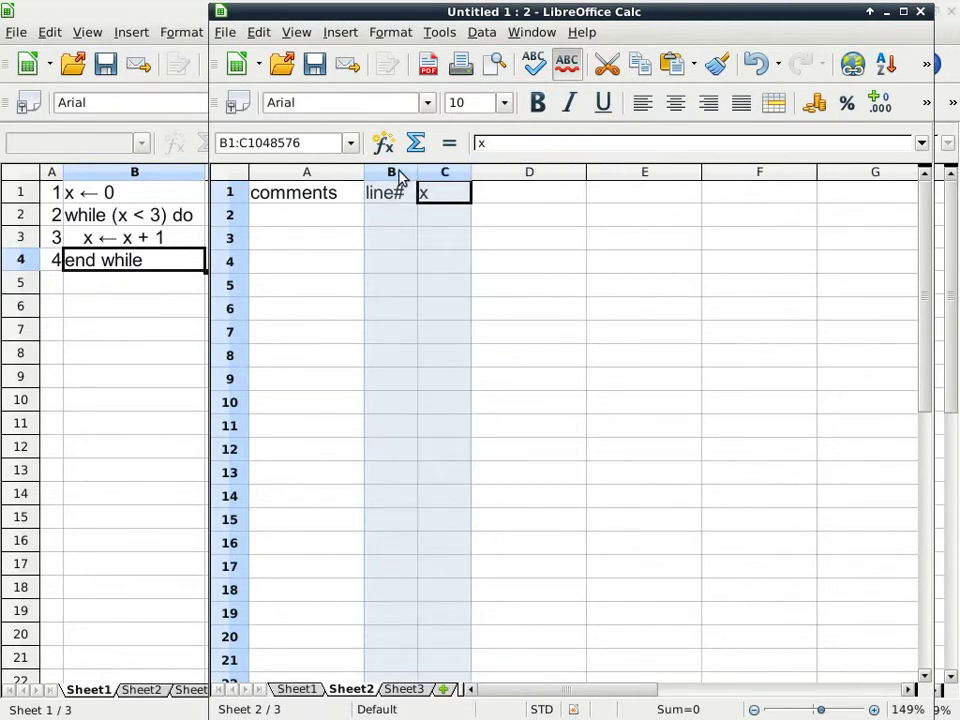
Add the pre row with x shown as ? in row 2
click(441, 218)
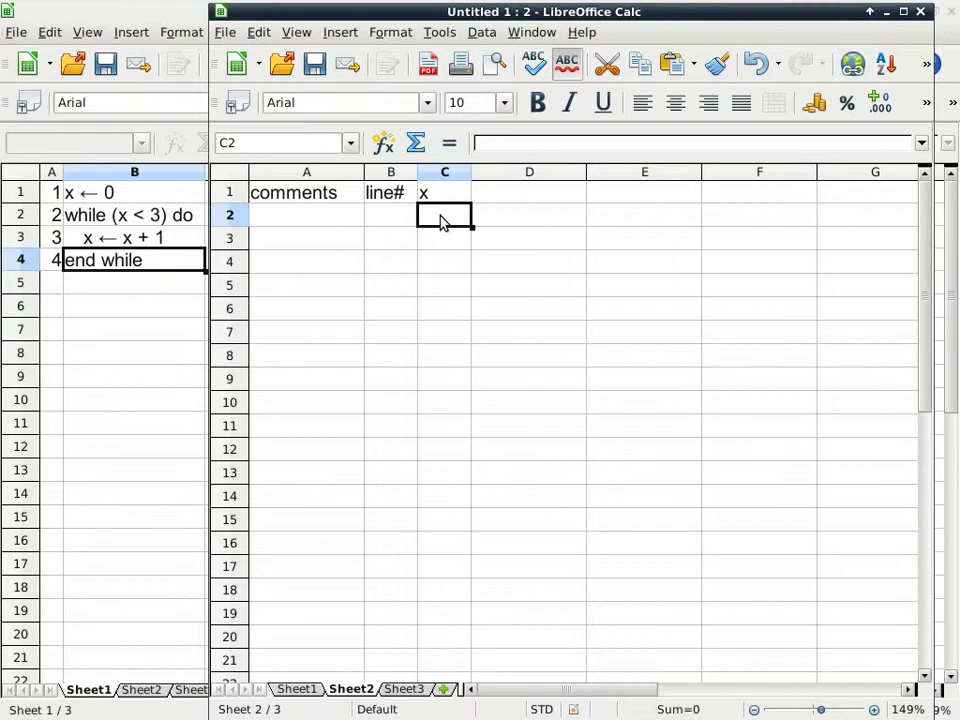
text(?)
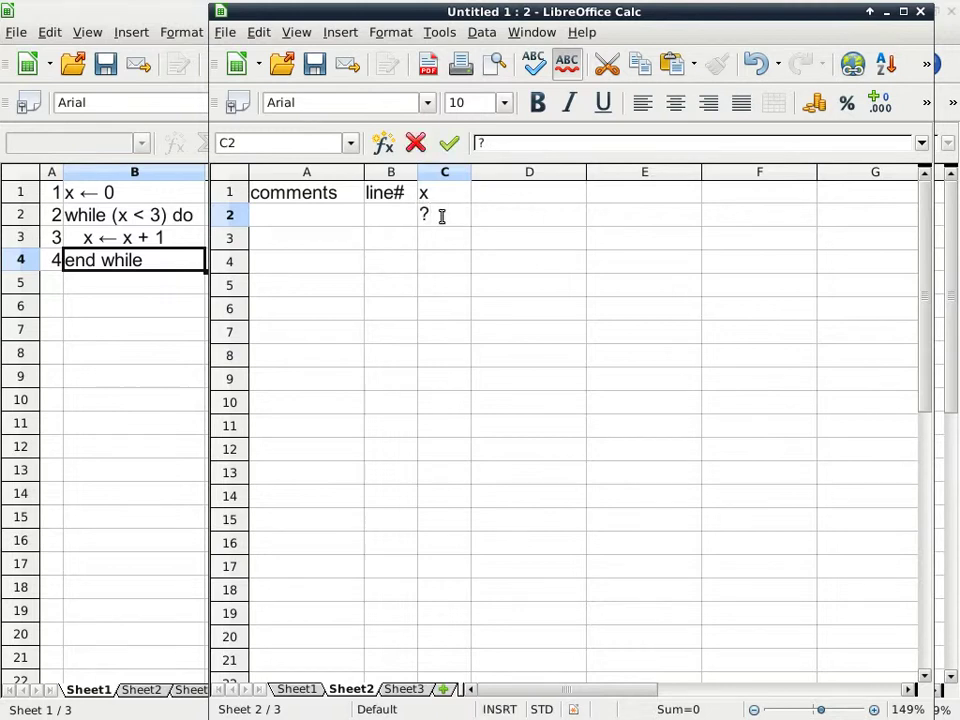
key(Left)
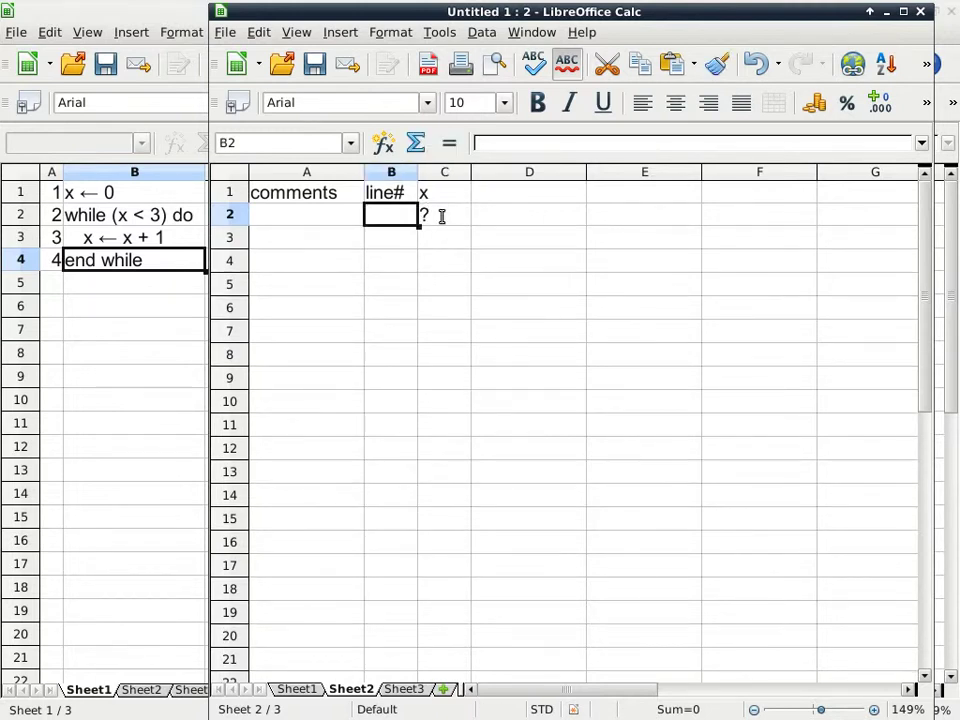
text(pre)
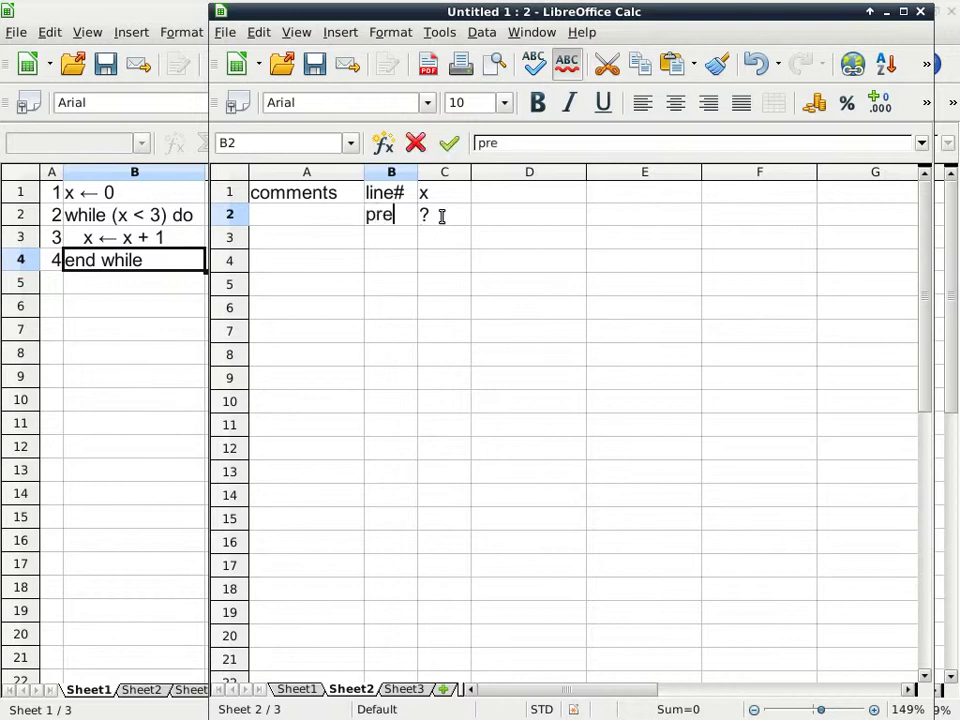
key(Return)
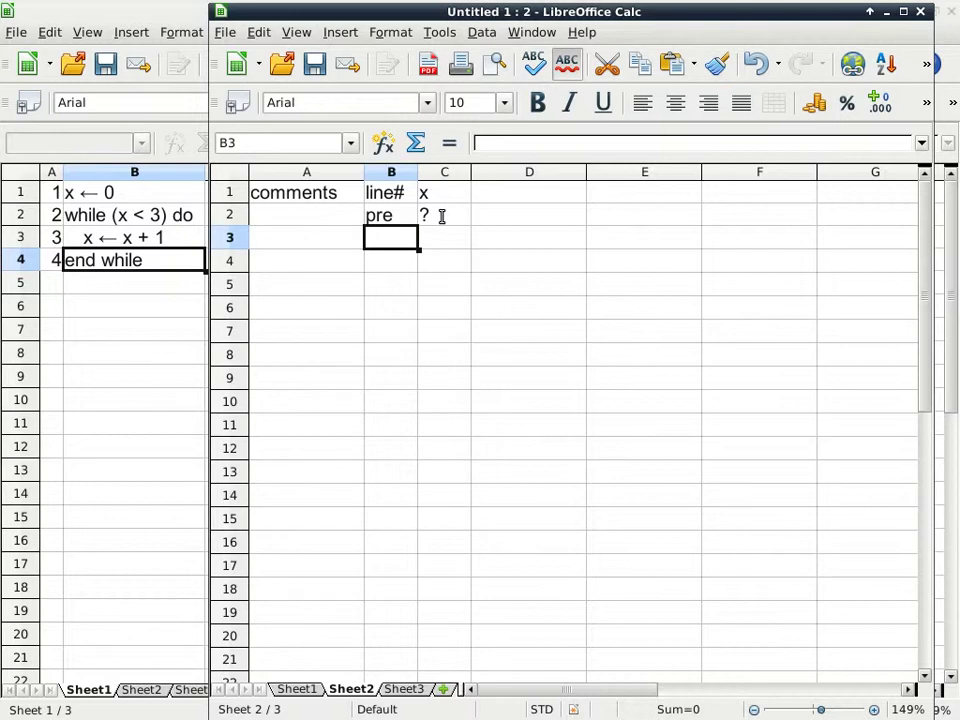
Trace line 1 with x = 0, then line 2 with comment '(x<3) is T'
text(1)
key(Tab)
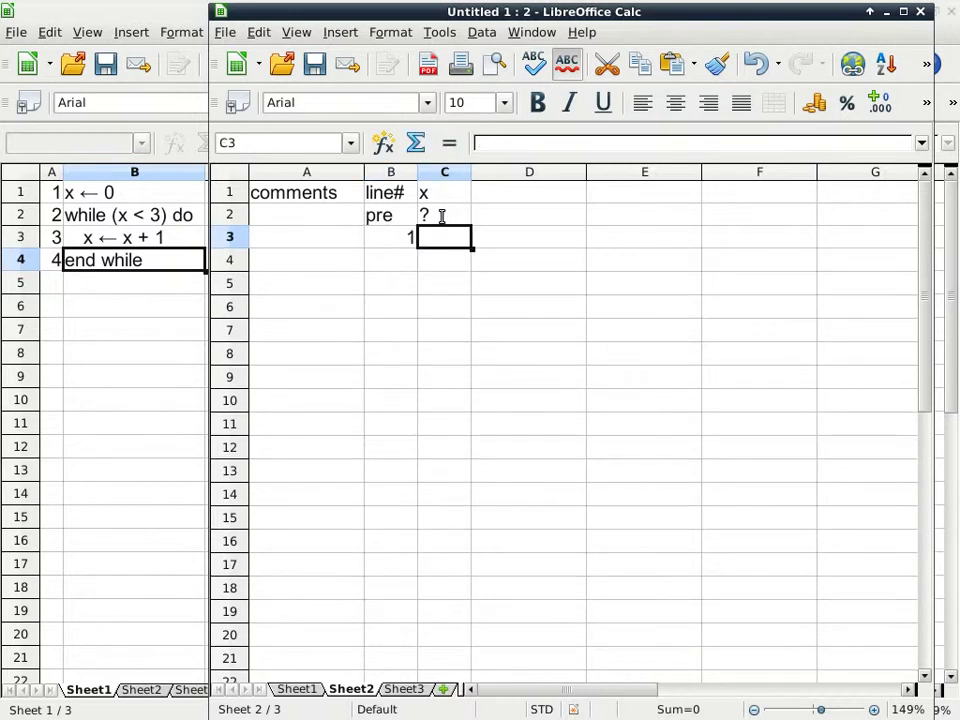
text(0)
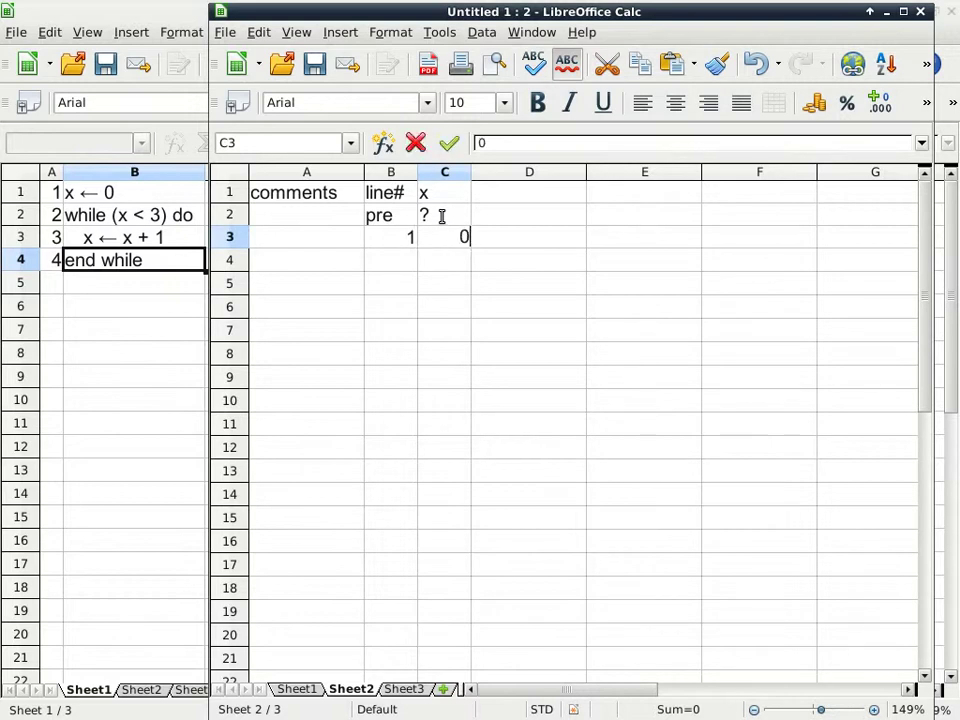
key(Return)
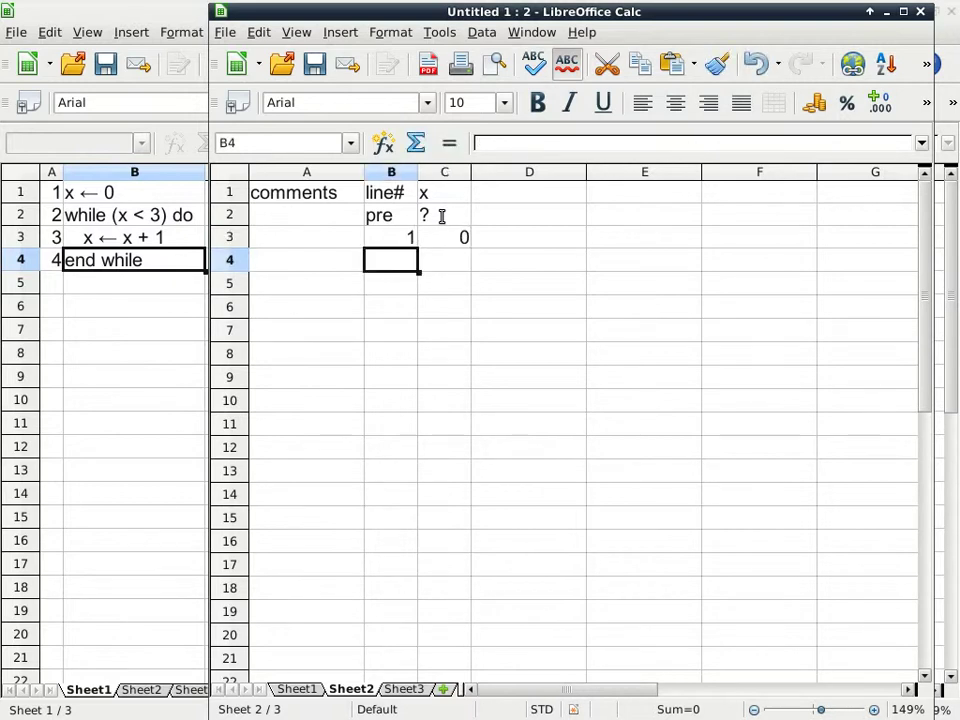
text(2)
key(Left)
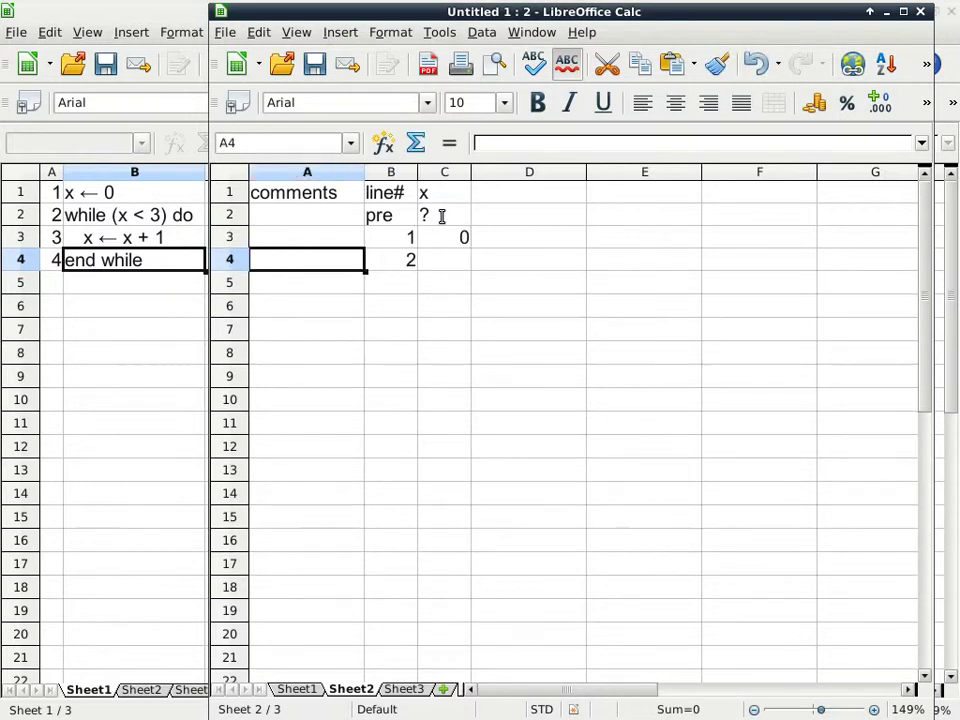
text(()
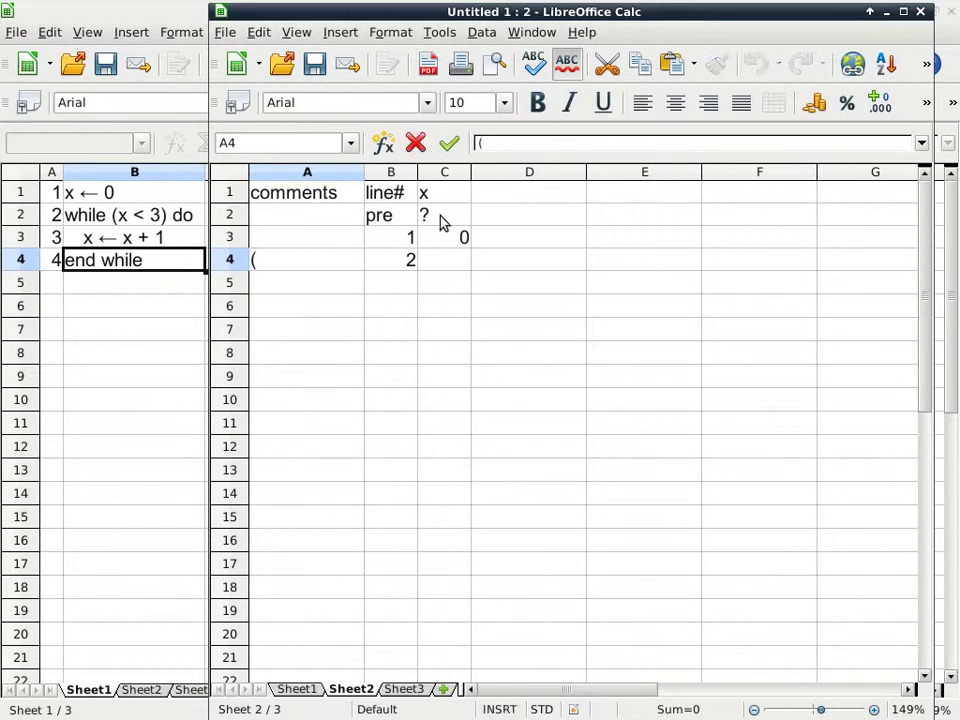
text(x<3) is)
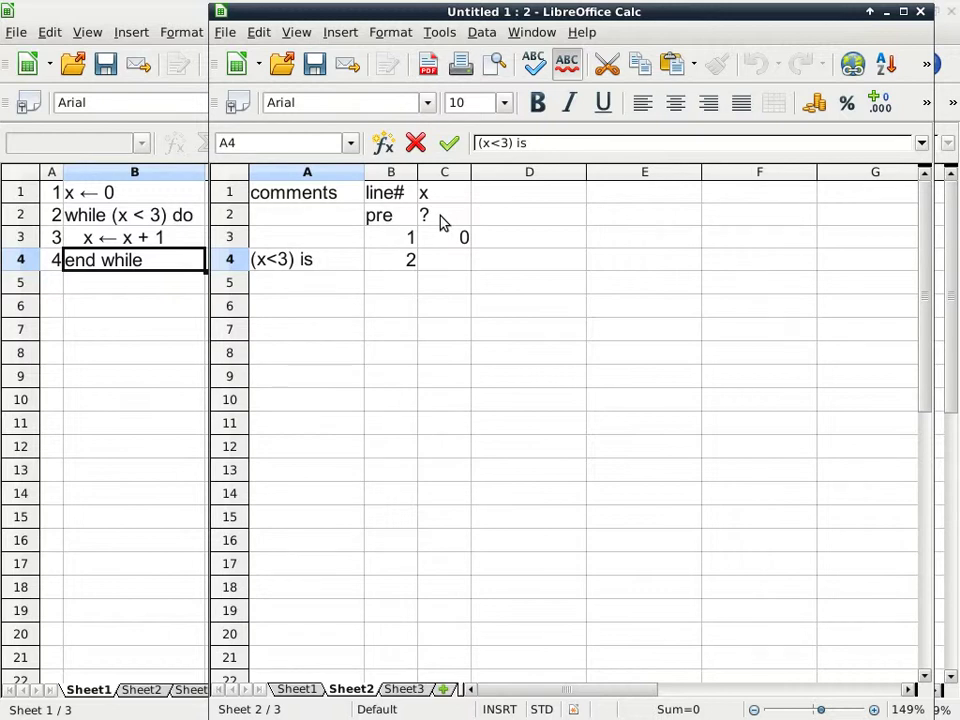
text(T)
key(Return)
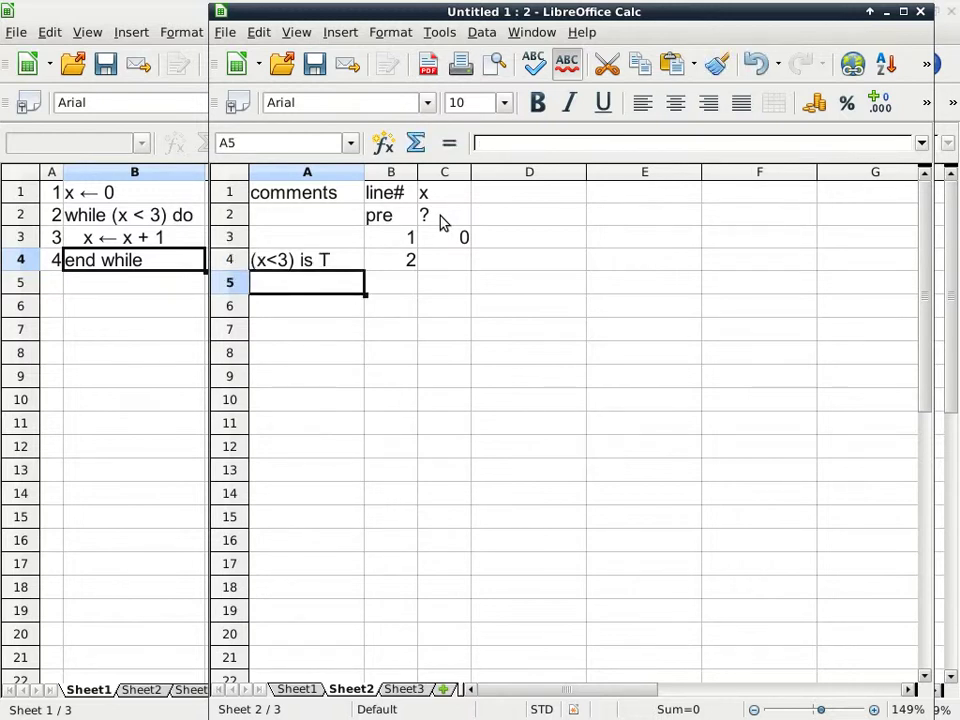
key(alt+Tab)
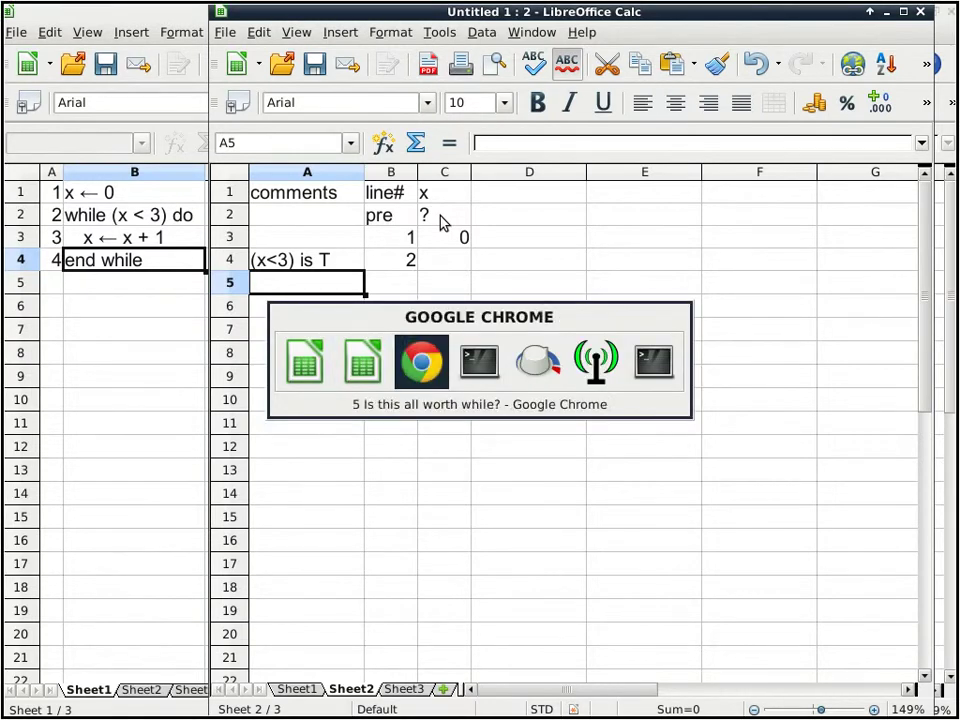
Bring Figure 2's 'take a bite' trail-path loop diagram into view in Chrome
key(alt+Tab)
drag(957, 252, 957, 455)
scroll(497, 326, down, 4)
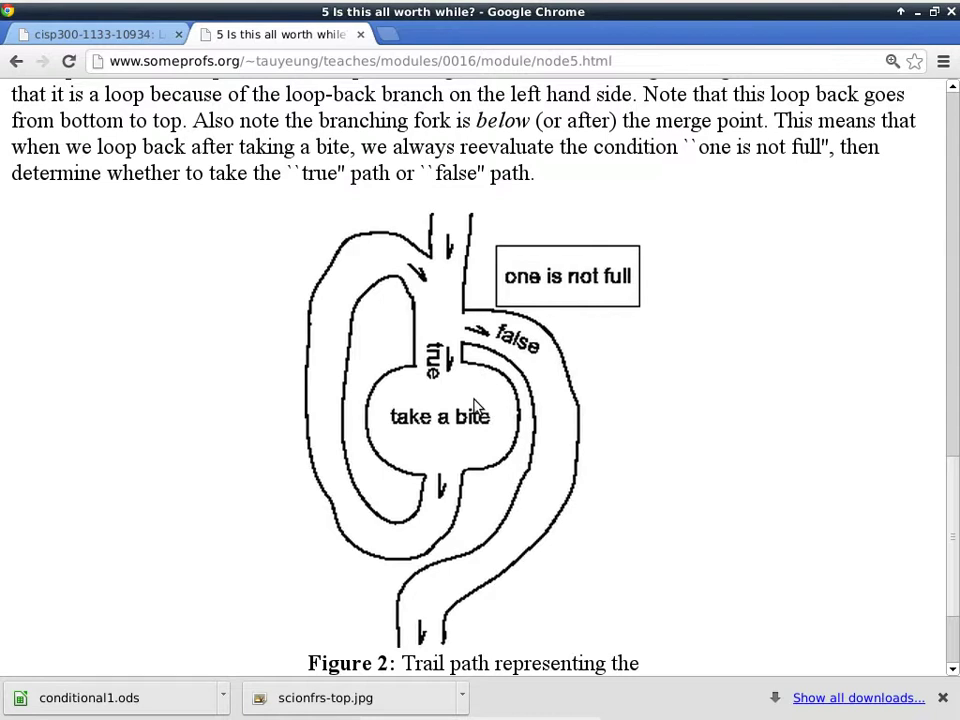
Record line 3 with x = 1 in row 5 of the Sheet2 trace
key(alt+Tab)
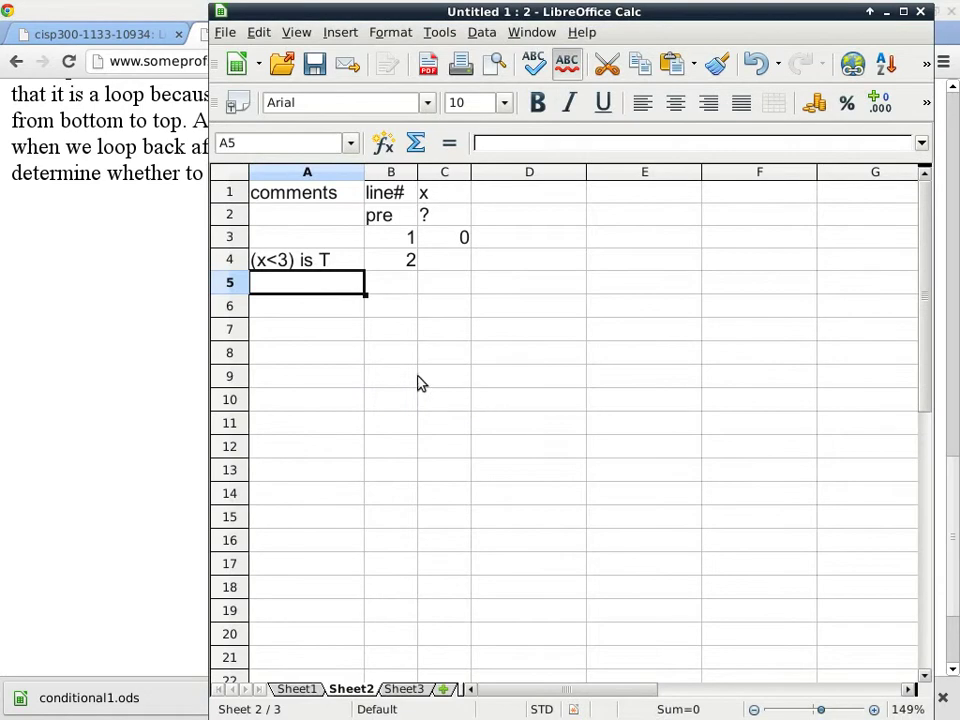
key(alt+Tab)
key(alt+Tab)
click(408, 284)
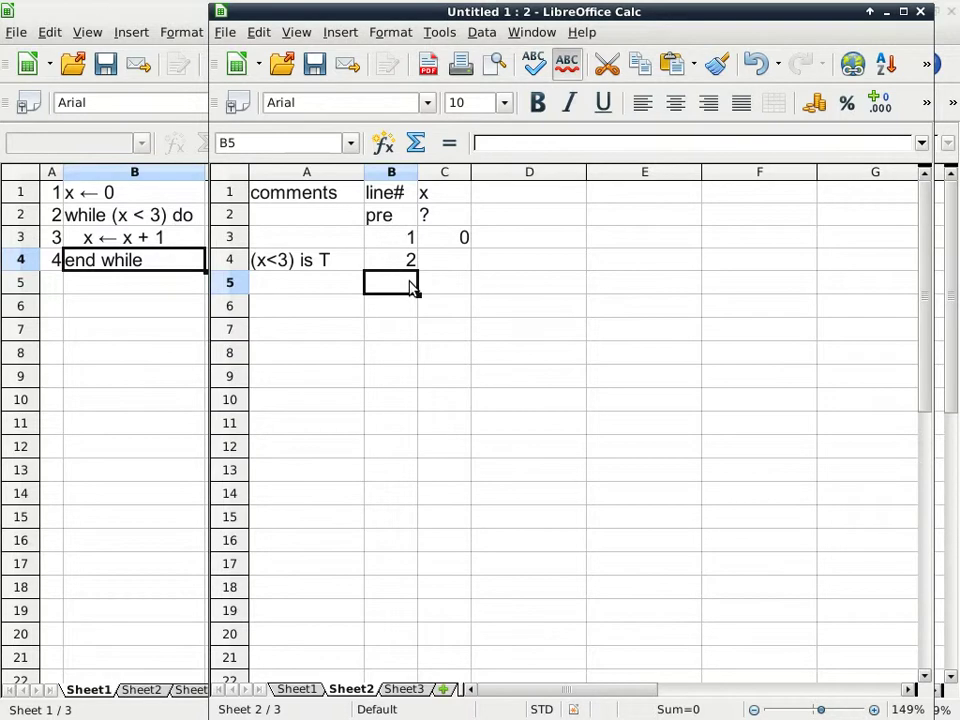
text(3)
key(Tab)
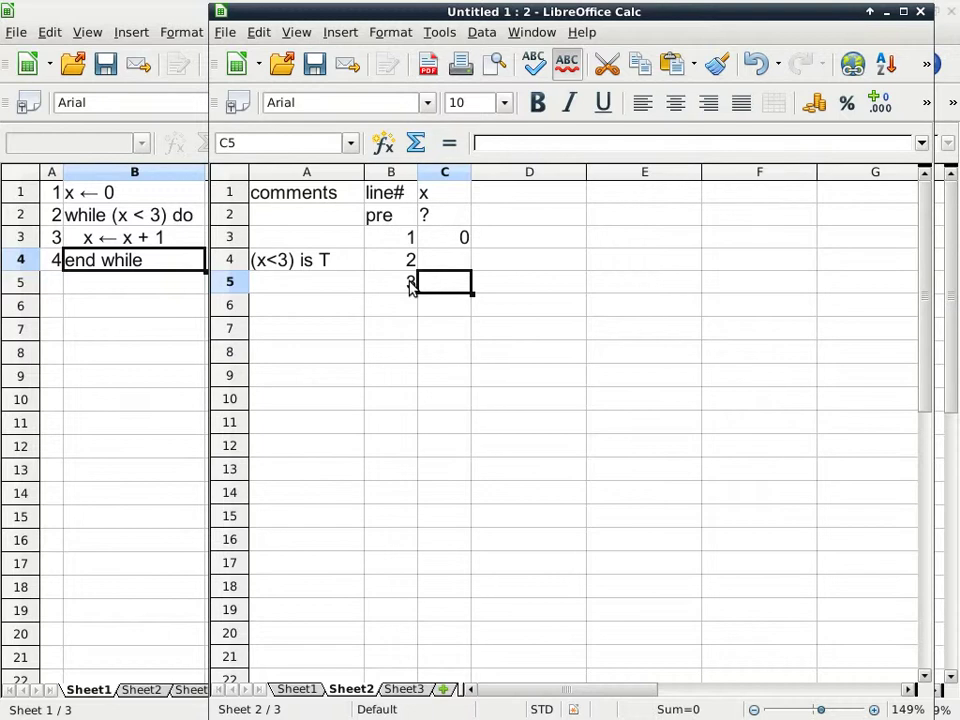
text(1)
key(Return)
key(Left)
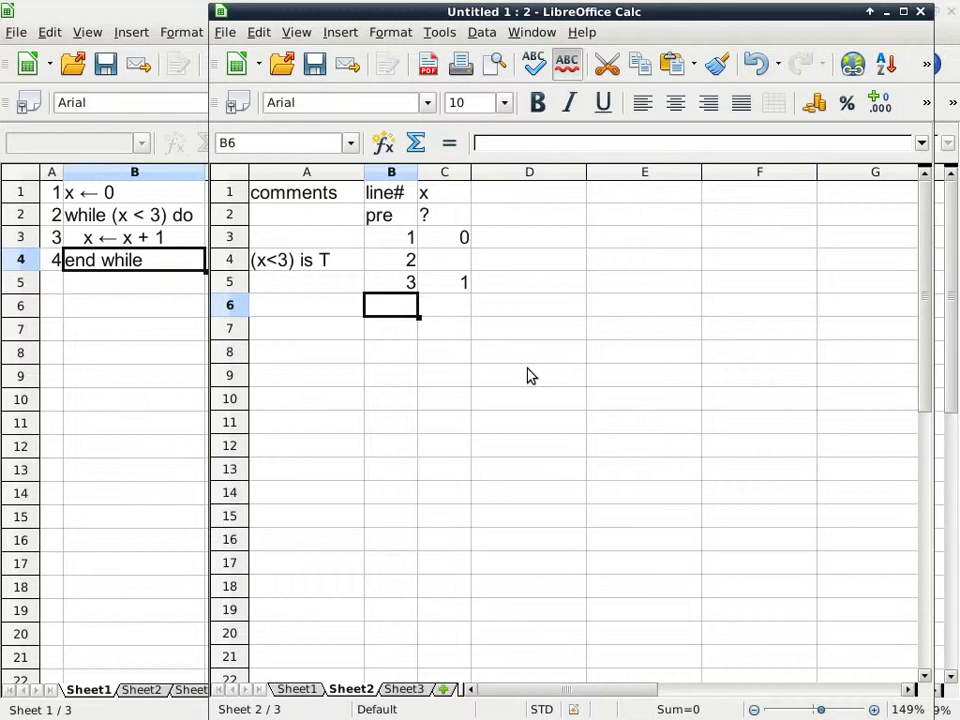
Glance at the Chrome loop figure, then return to the Calc window showing Sheet1's pseudocode
key(alt+Tab)
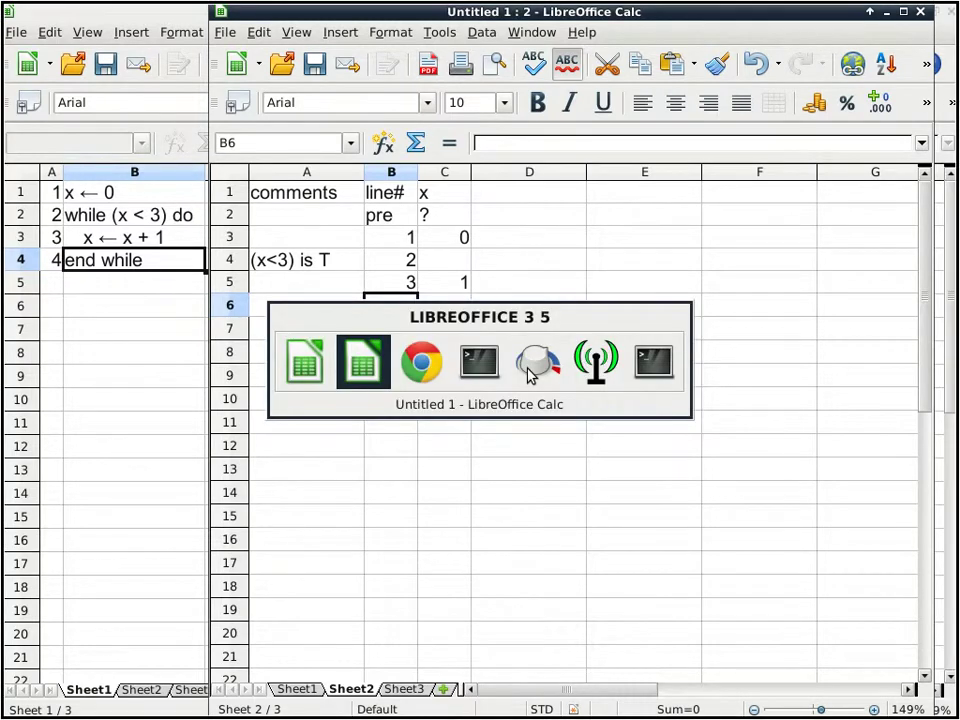
key(alt+Tab)
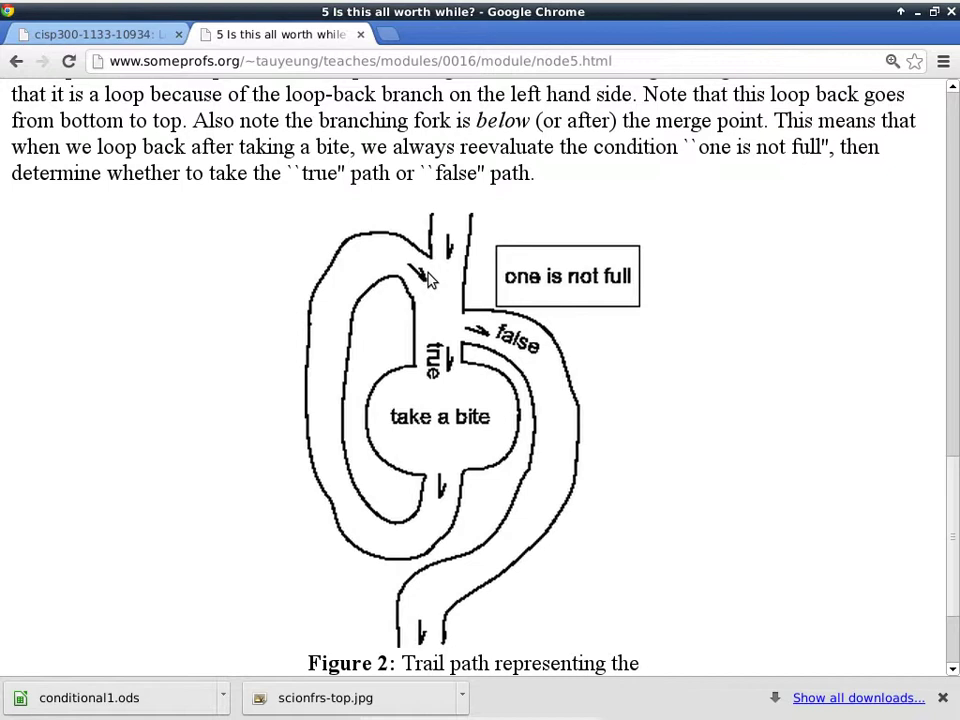
key(alt+Tab)
key(alt+Tab)
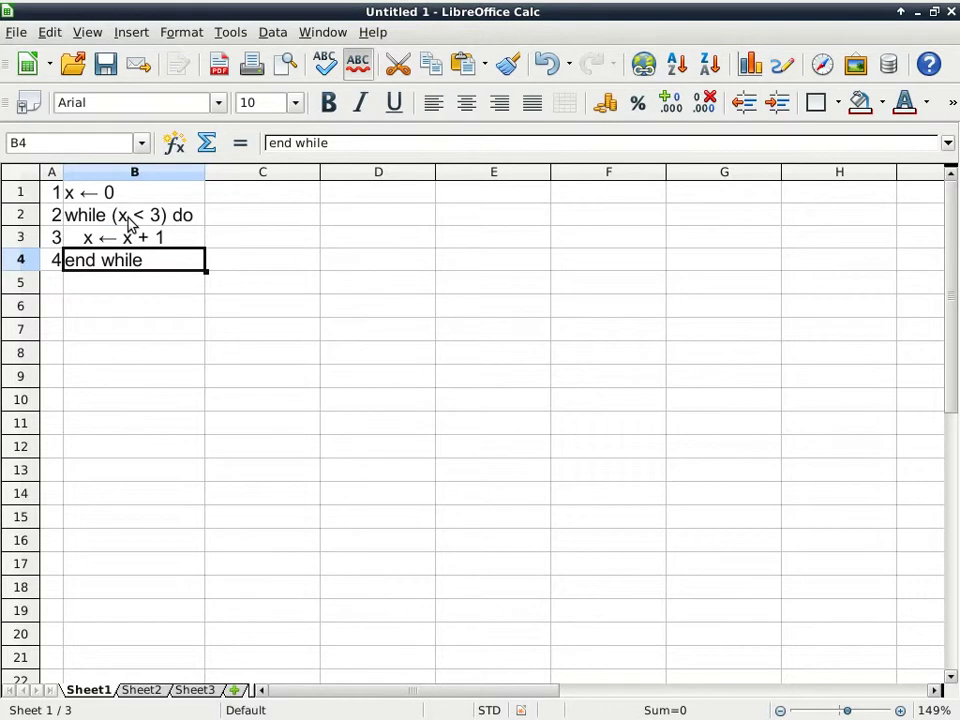
key(alt+Tab)
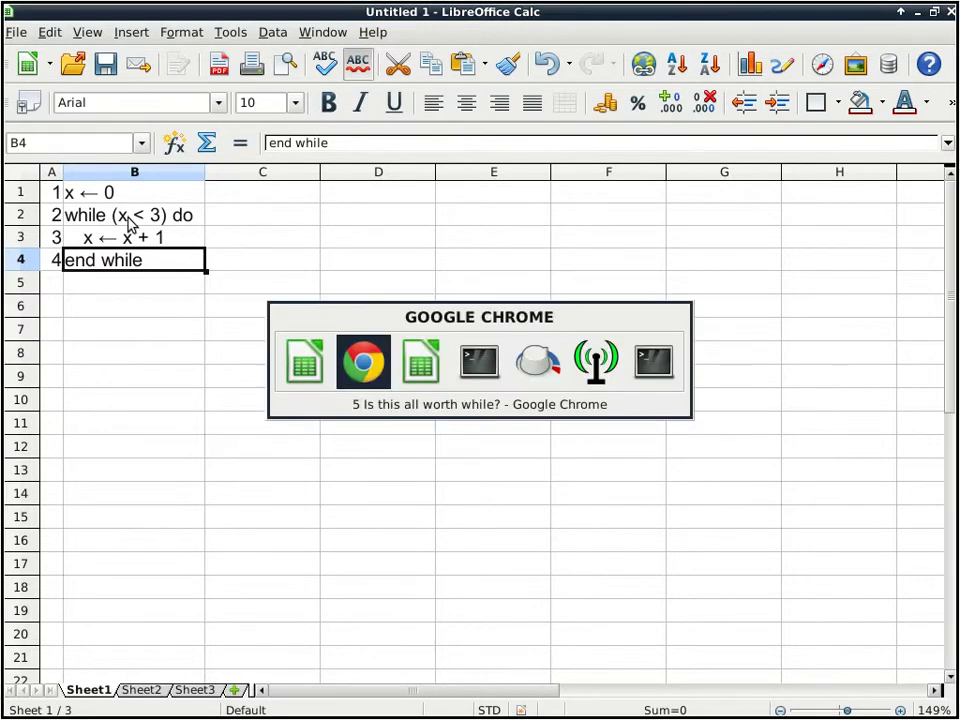
Trace line 2 with '(x<3) is T' and line 3 with x = 2 in rows 6–7
key(alt+Tab)
text(2)
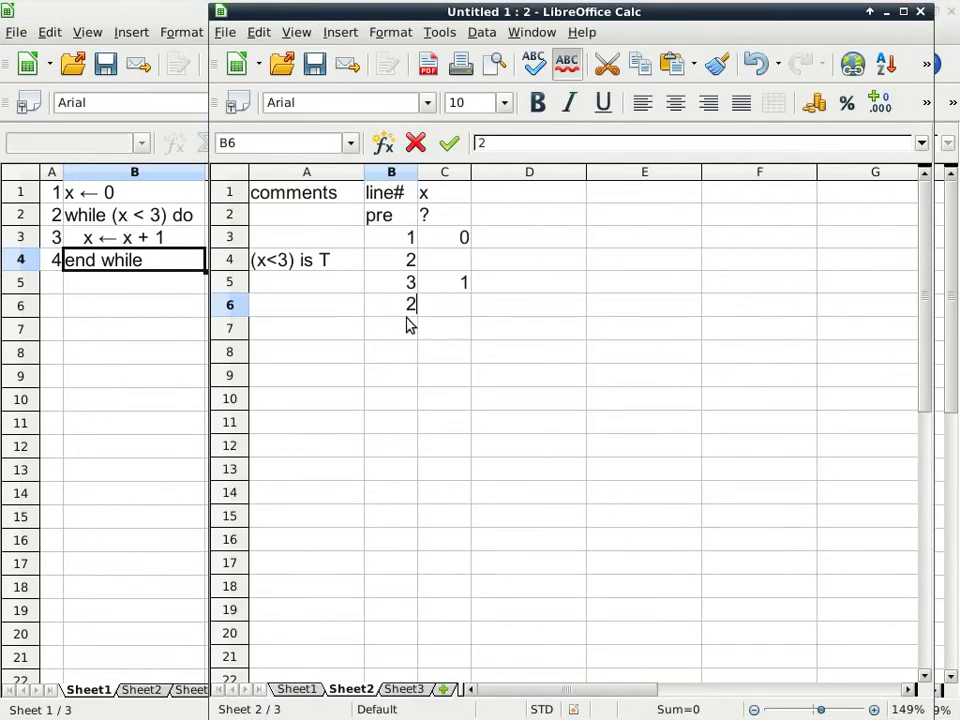
click(342, 315)
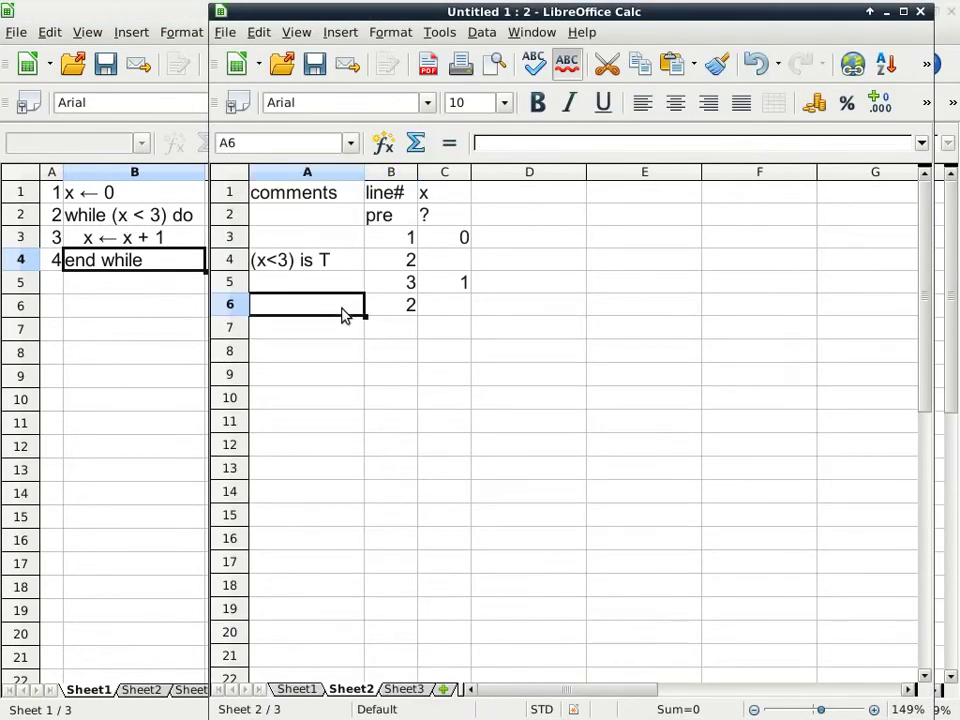
text((x<3))
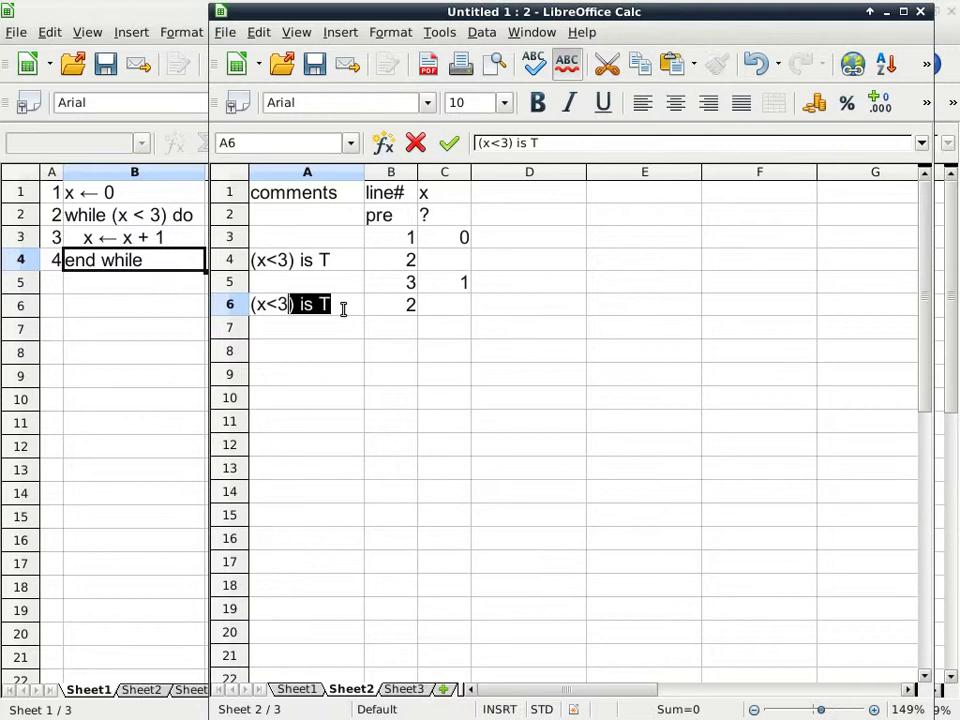
text( is T)
key(Return)
key(Right)
text(3)
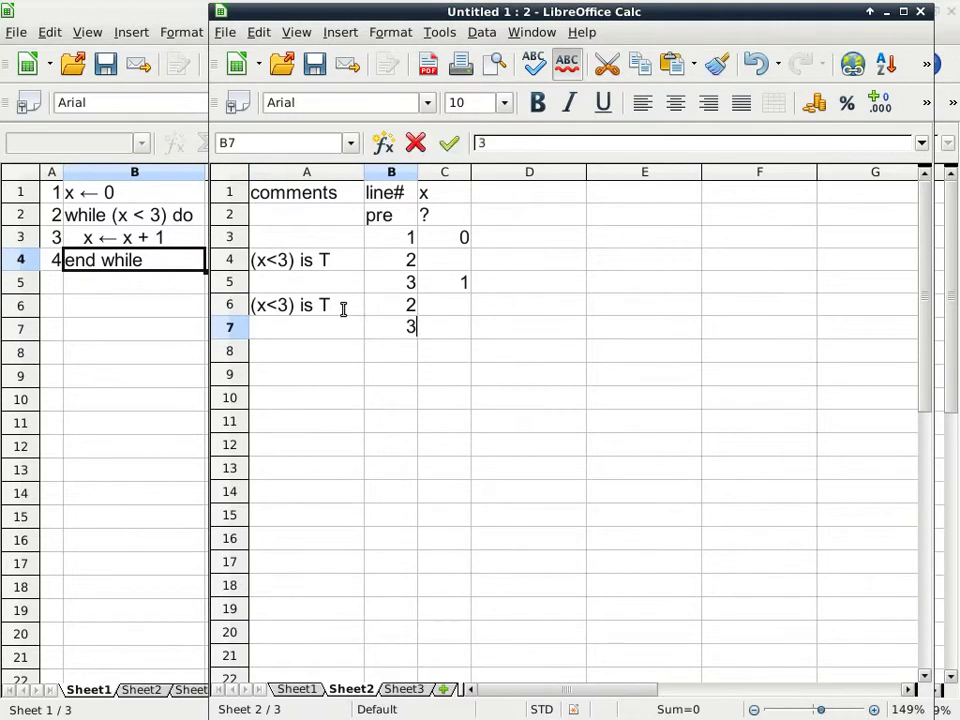
key(Right)
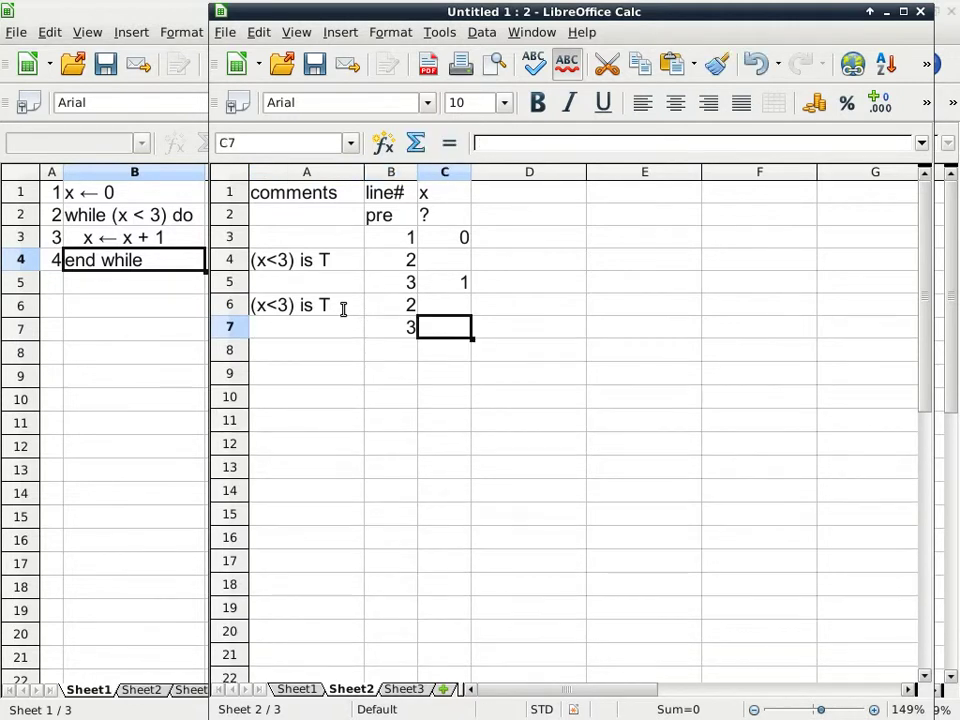
text(2)
key(Return)
key(Left)
Trace line 2 with '(x<3) is T' and line 3 with x = 3 in rows 8–9
text(2)
key(Left)
text((x)
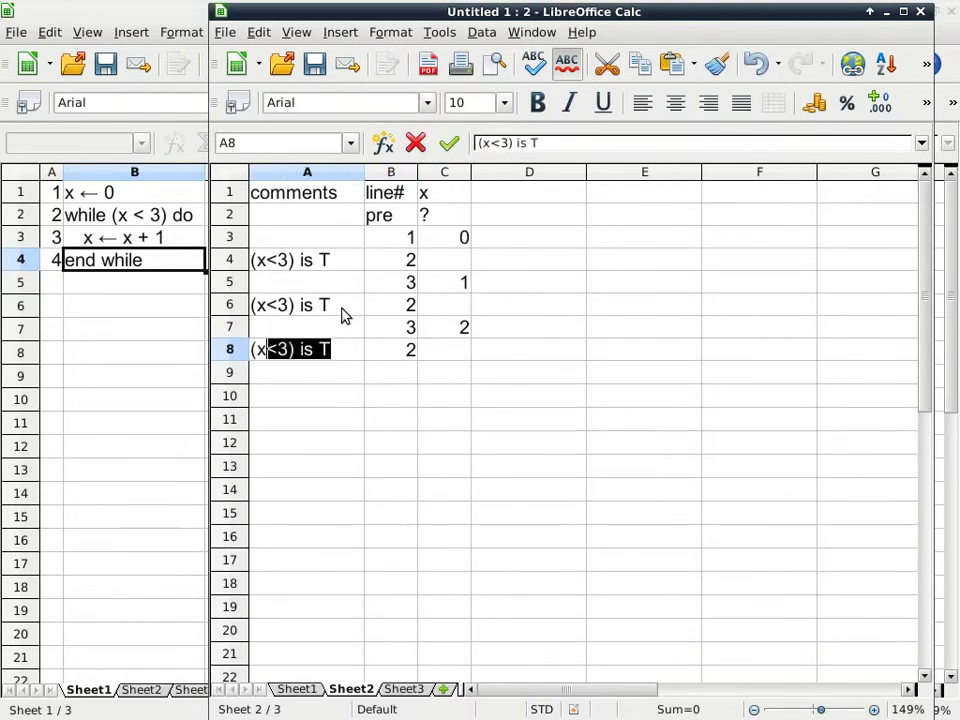
text(<3) is T)
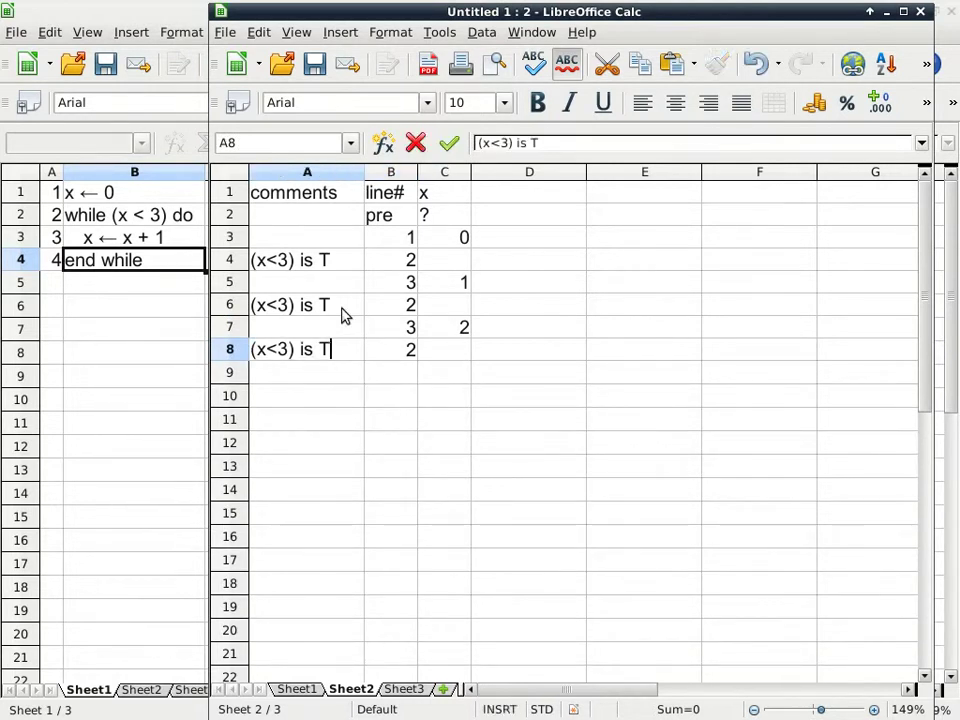
key(Return)
key(Right)
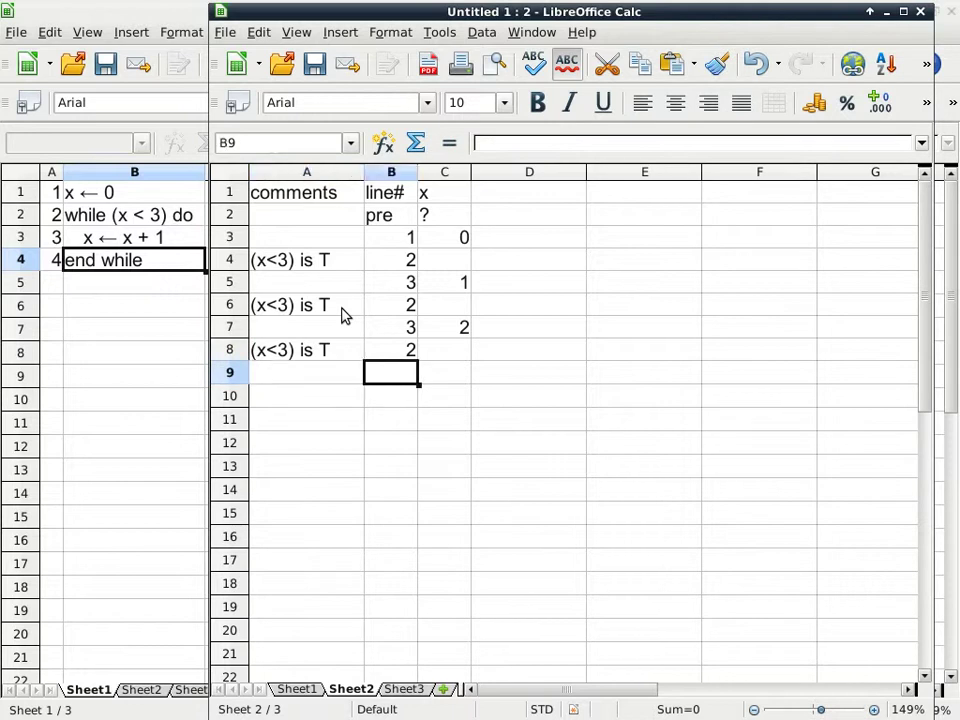
text(3)
key(Tab)
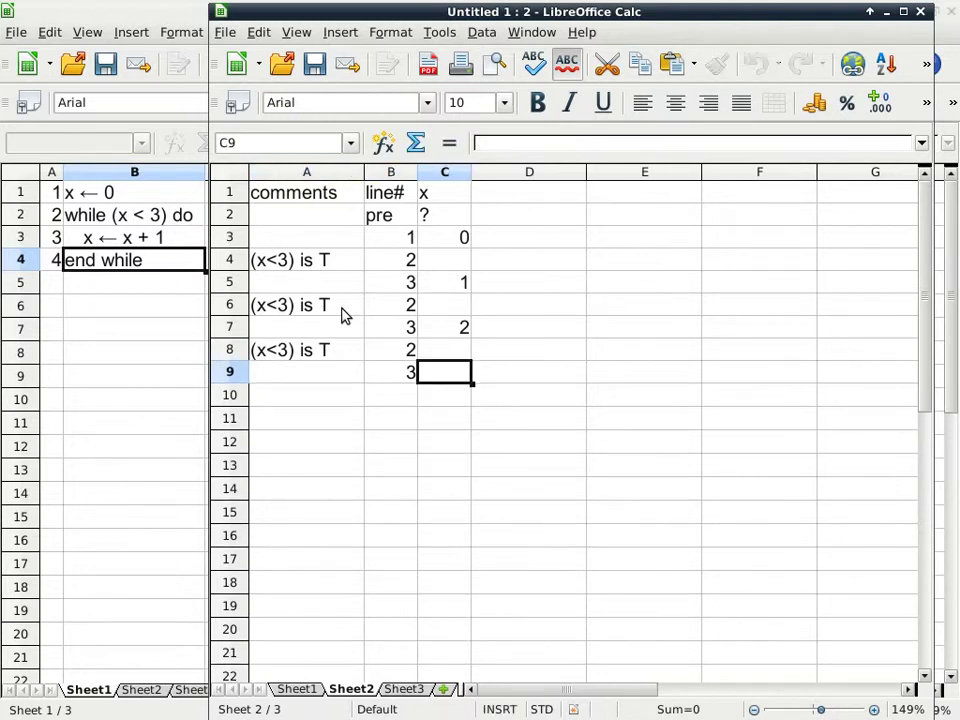
text(3)
key(Return)
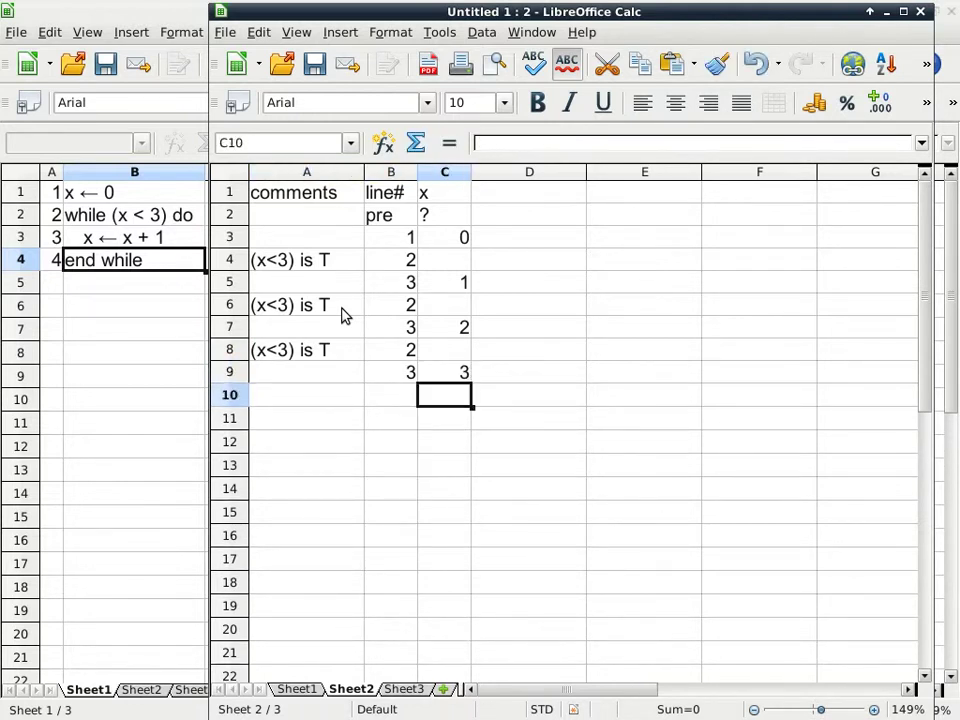
Add line 2 with '(x<3) is F' in row 10 and 'post' in B11
key(Left)
text(2)
key(Left)
text((x<3) is F)
key(Return)
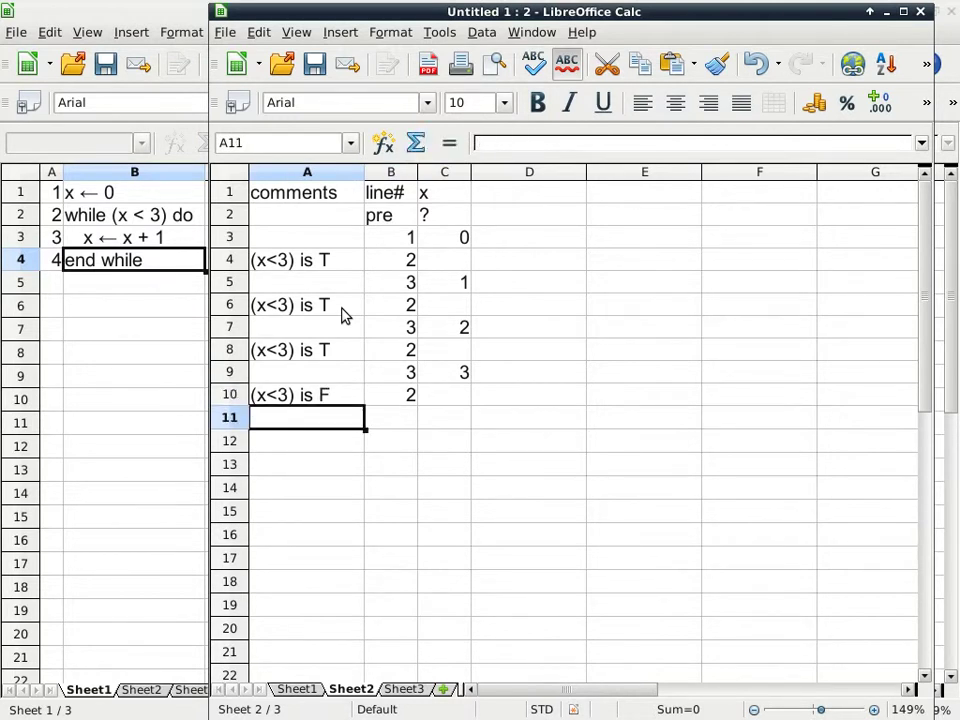
key(Right)
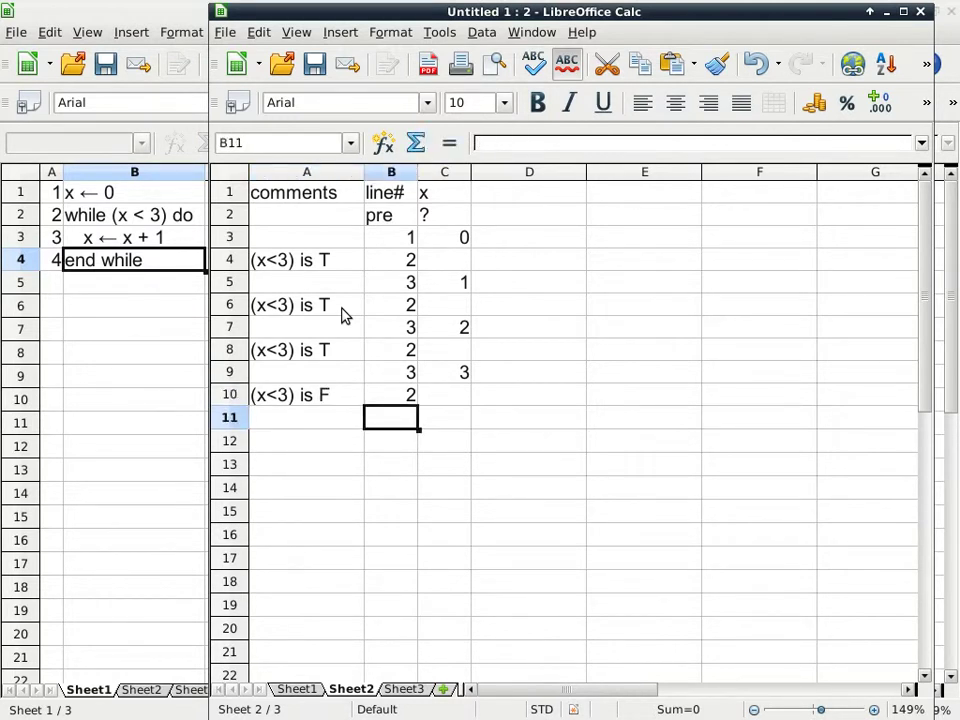
text(post)
key(Return)
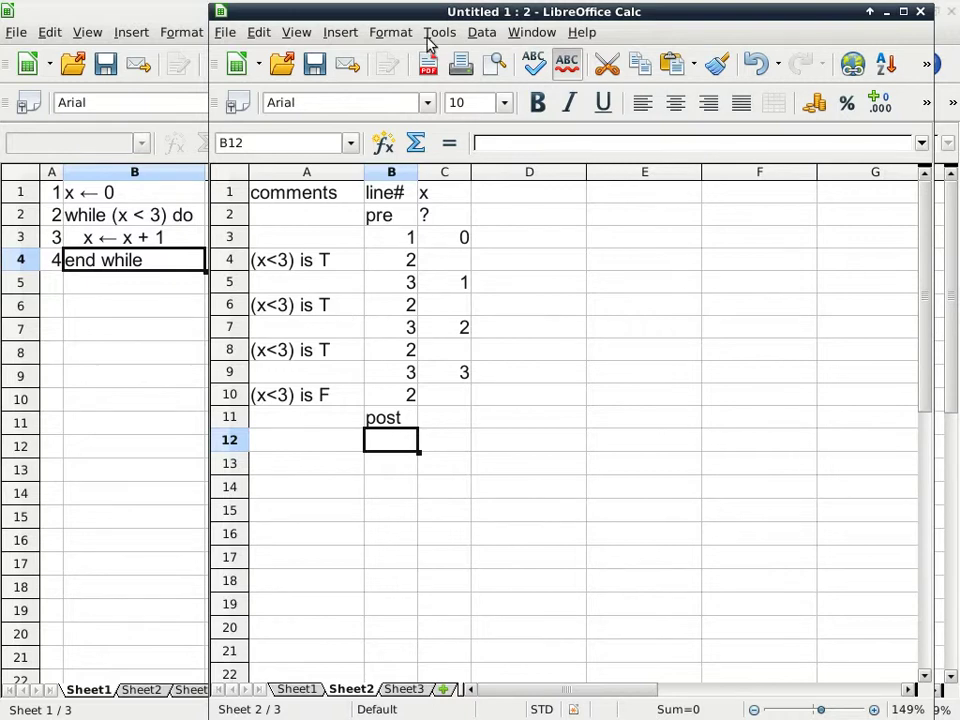
Save the workbook as simpleWhile.ods in folder 20130205_cisp300
click(314, 66)
double_click(405, 297)
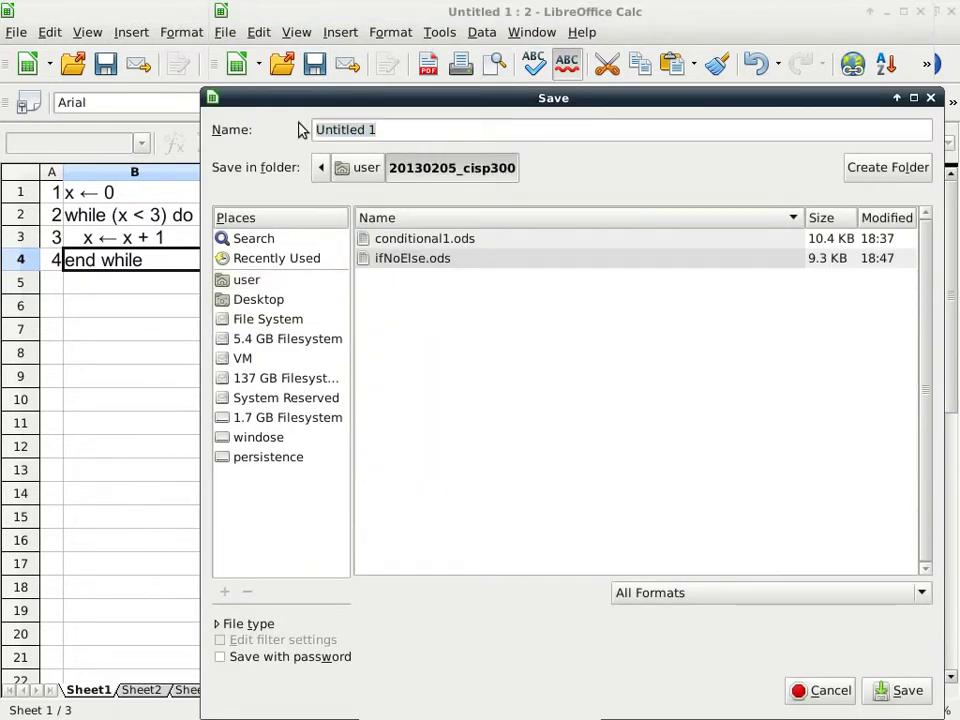
click(407, 131)
triple_click(407, 131)
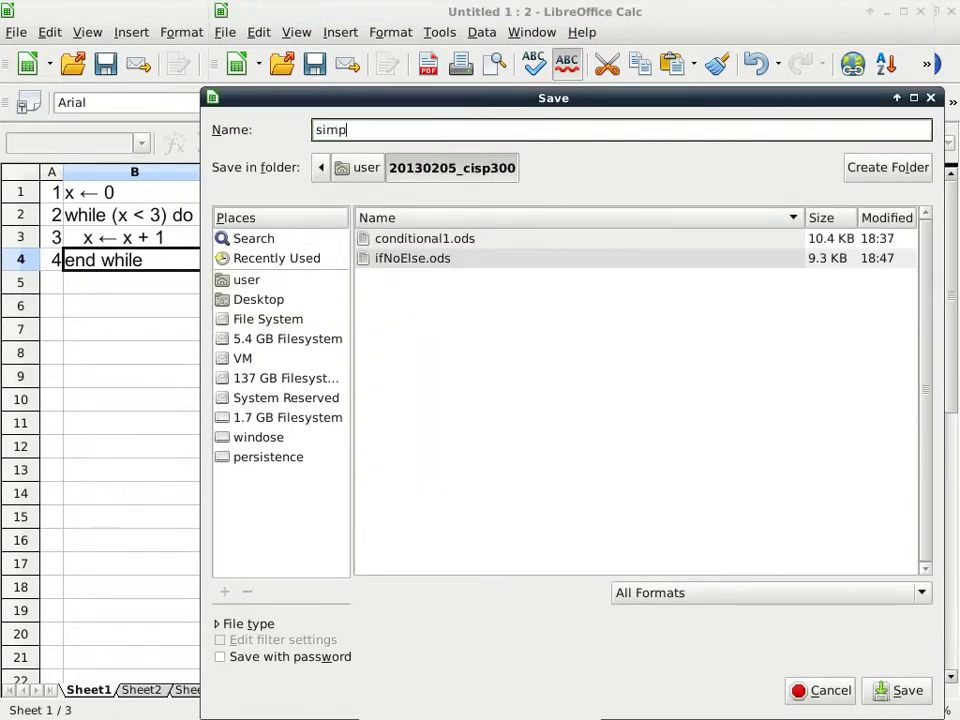
text(leWhile)
key(Return)
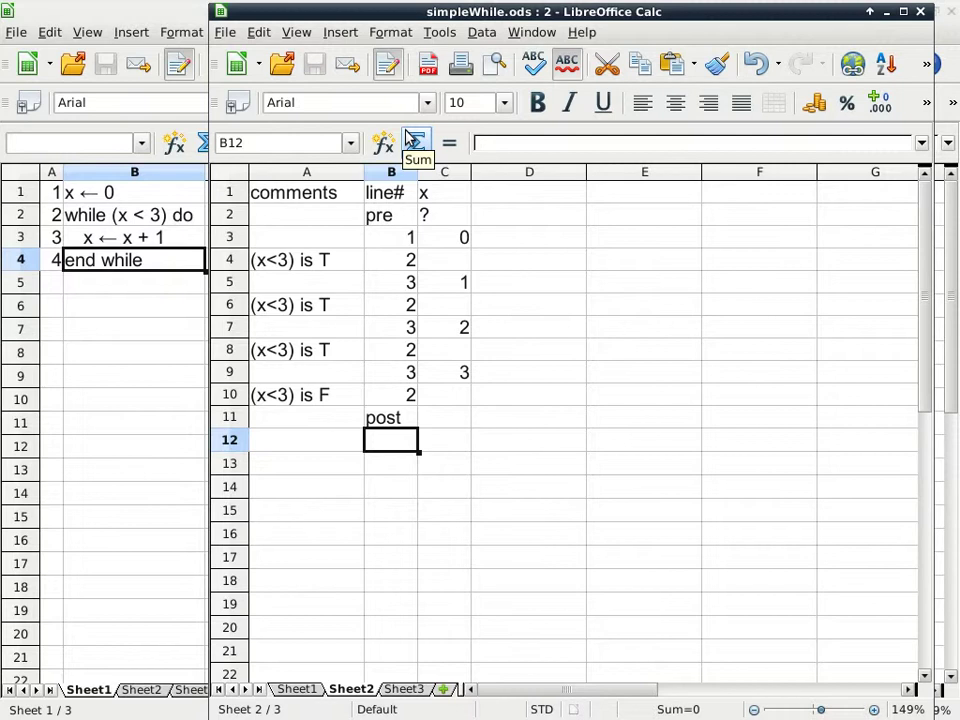
click(412, 142)
click(930, 55)
Close the second window and save a copy of the workbook as noAction.ods
click(921, 13)
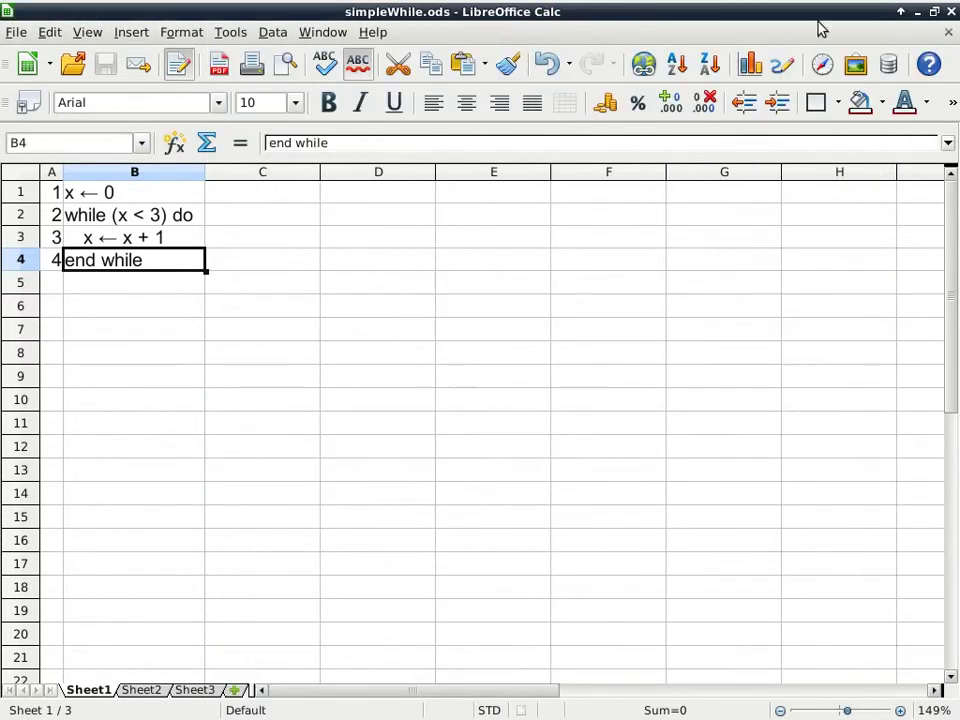
click(17, 33)
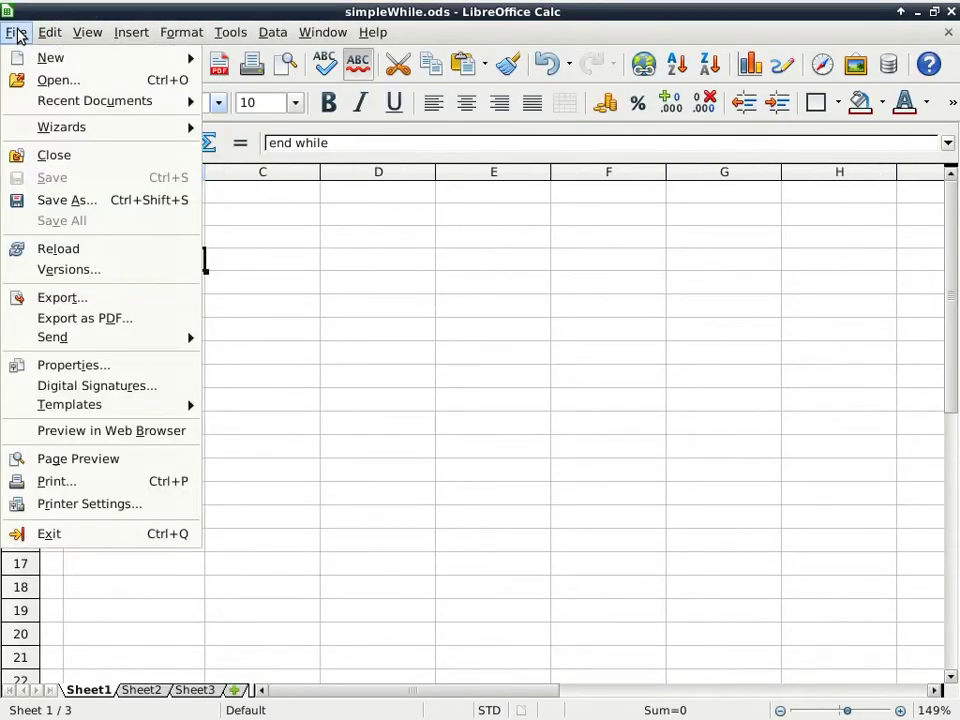
click(86, 204)
click(320, 132)
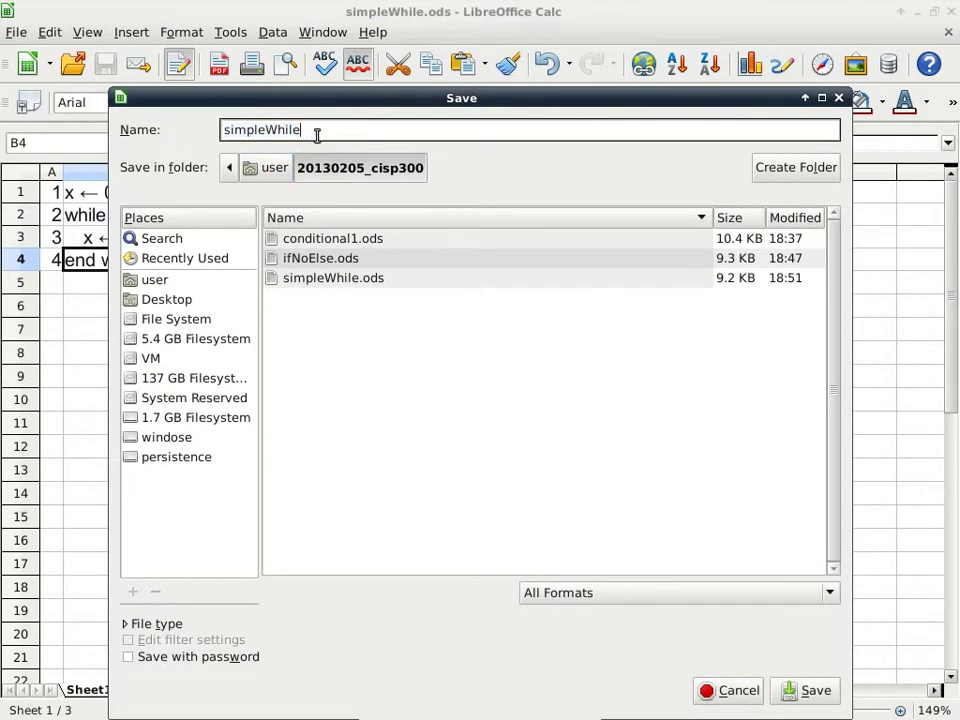
key(BackSpace)
key(BackSpace)
key(BackSpace)
key(BackSpace)
key(BackSpace)
key(BackSpace)
key(BackSpace)
key(BackSpace)
key(BackSpace)
key(BackSpace)
key(BackSpace)
text(noAction)
key(Return)
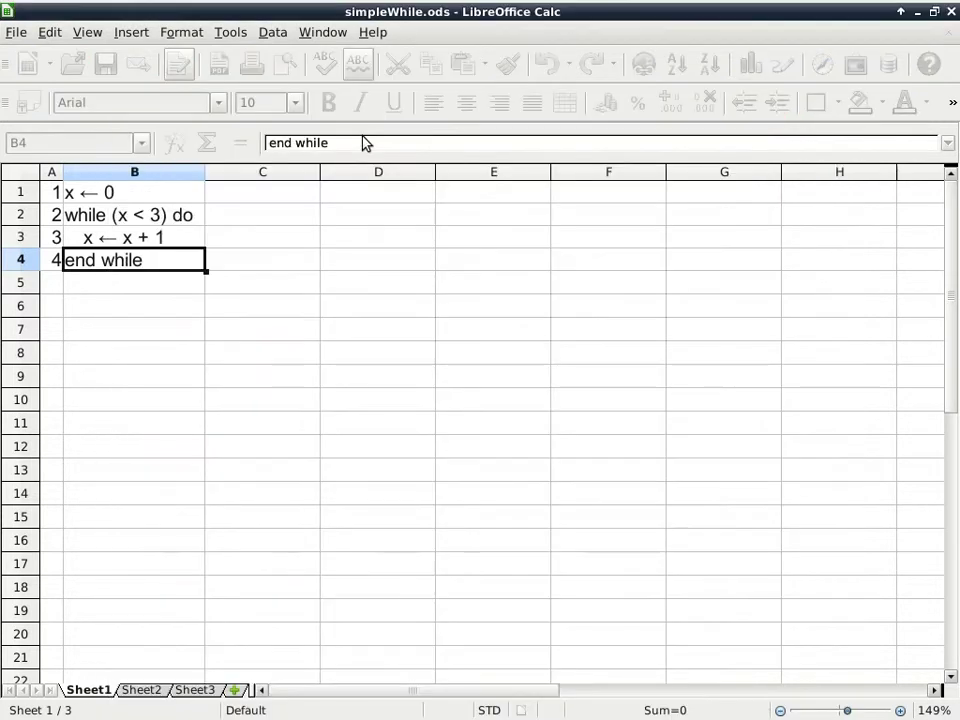
Change pseudocode line 1 in B1 from x ← 0 to x ← 3
click(109, 196)
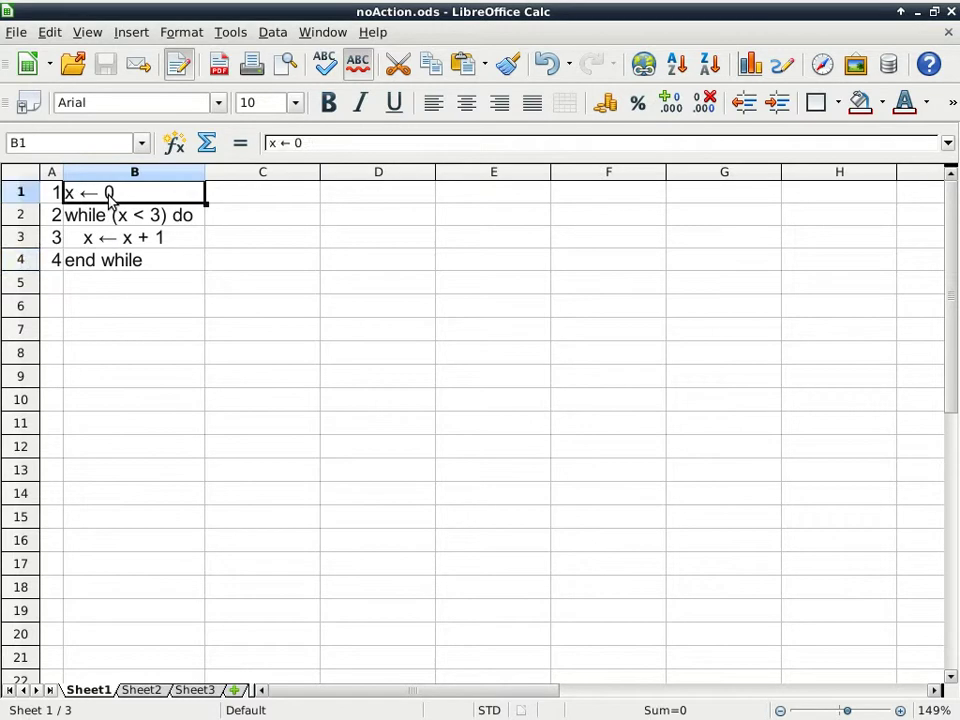
click(315, 143)
key(BackSpace)
text(3)
key(Return)
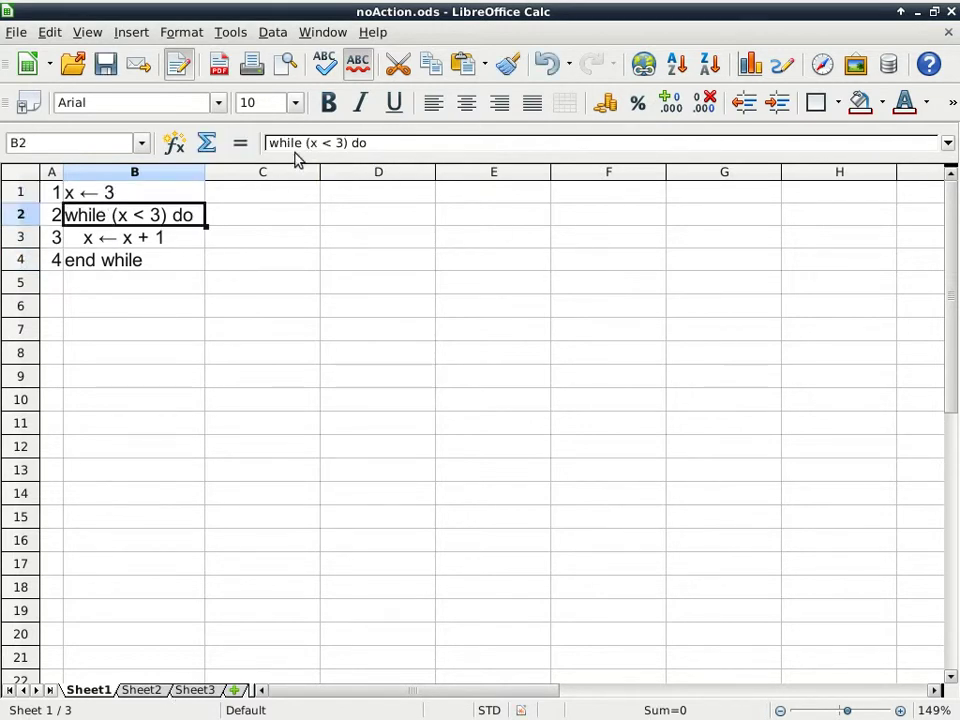
Open a second window onto the workbook and clear the old trace rows A3:C11 on Sheet2
click(325, 34)
click(337, 56)
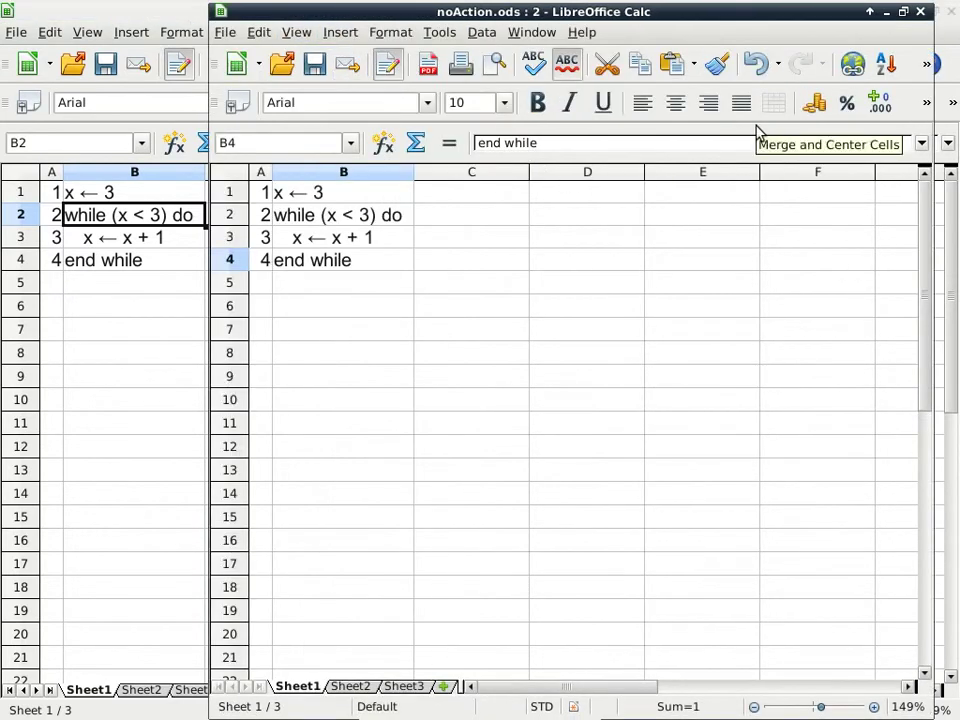
click(363, 689)
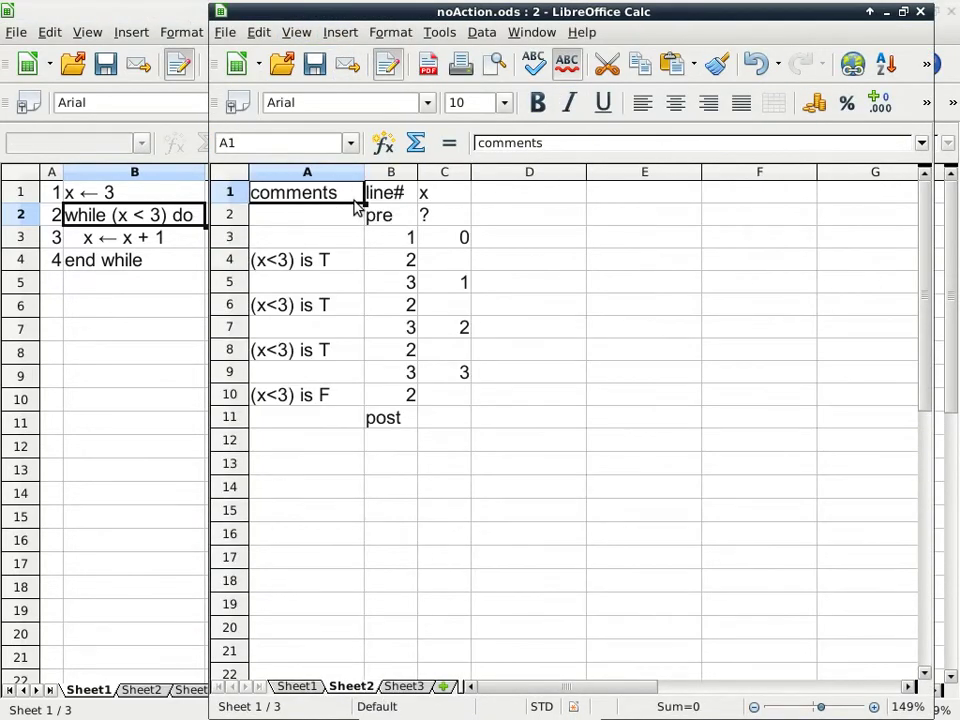
click(287, 240)
click(446, 242)
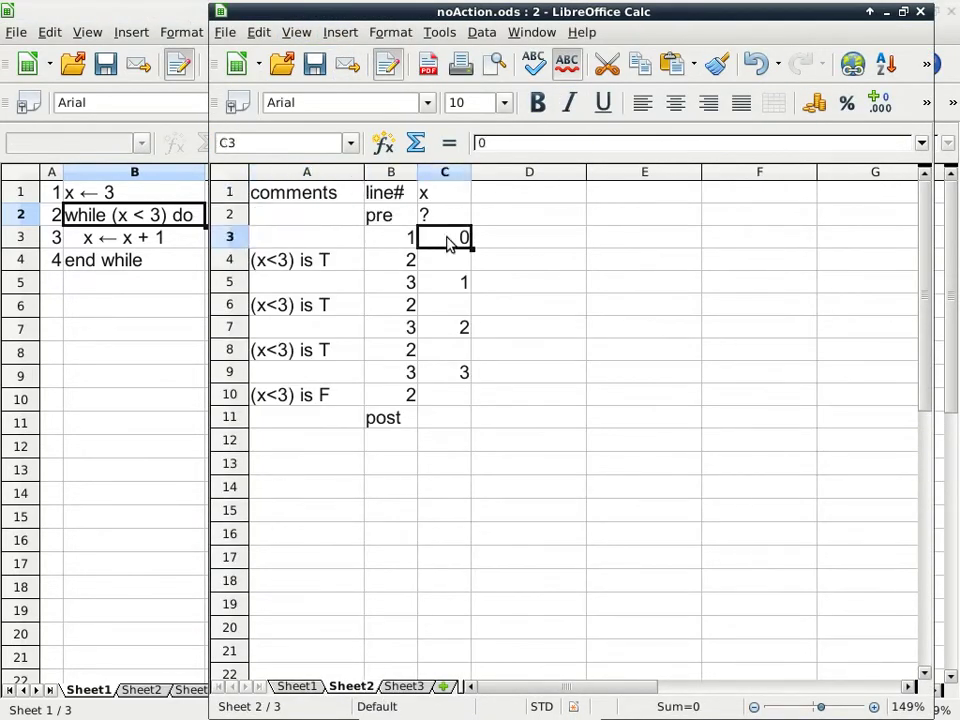
click(302, 236)
shift+click(455, 425)
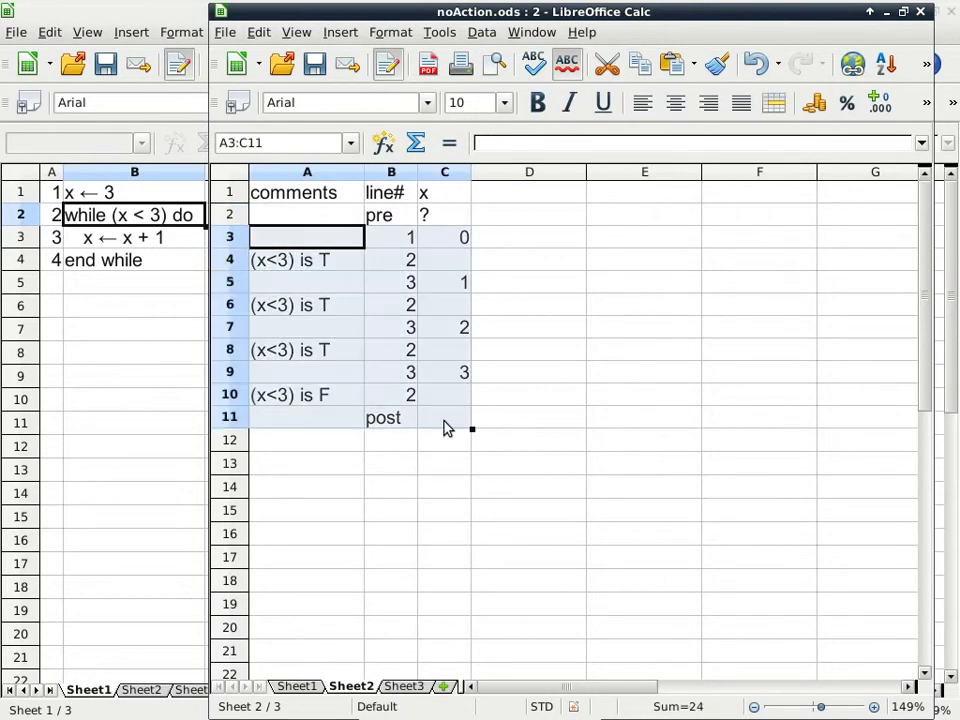
key(Delete)
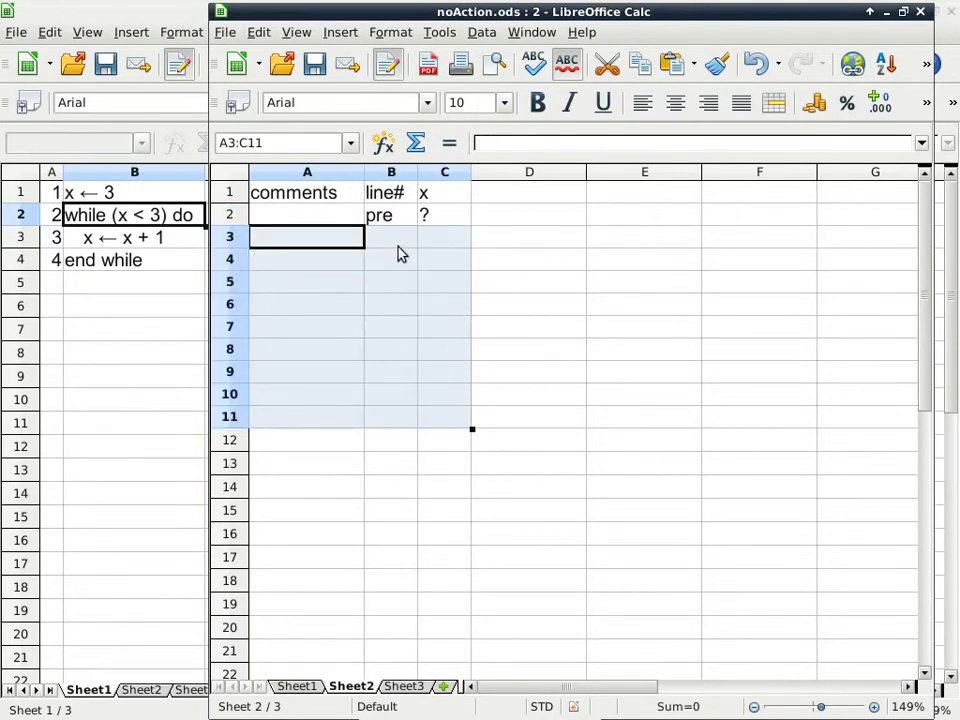
Trace line 1 with x 3, line 2 '(x<3) is F' and post, then save noAction.ods and close the window
key(Right)
text(1)
key(Tab)
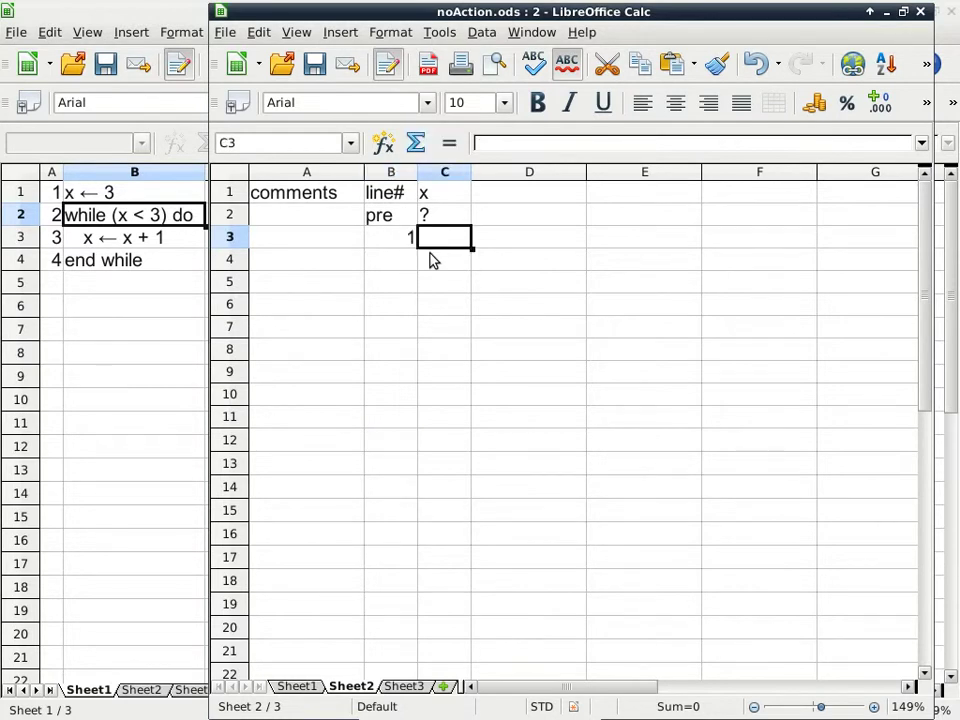
text(3)
key(Return)
key(Left)
text(2)
key(Left)
text(()
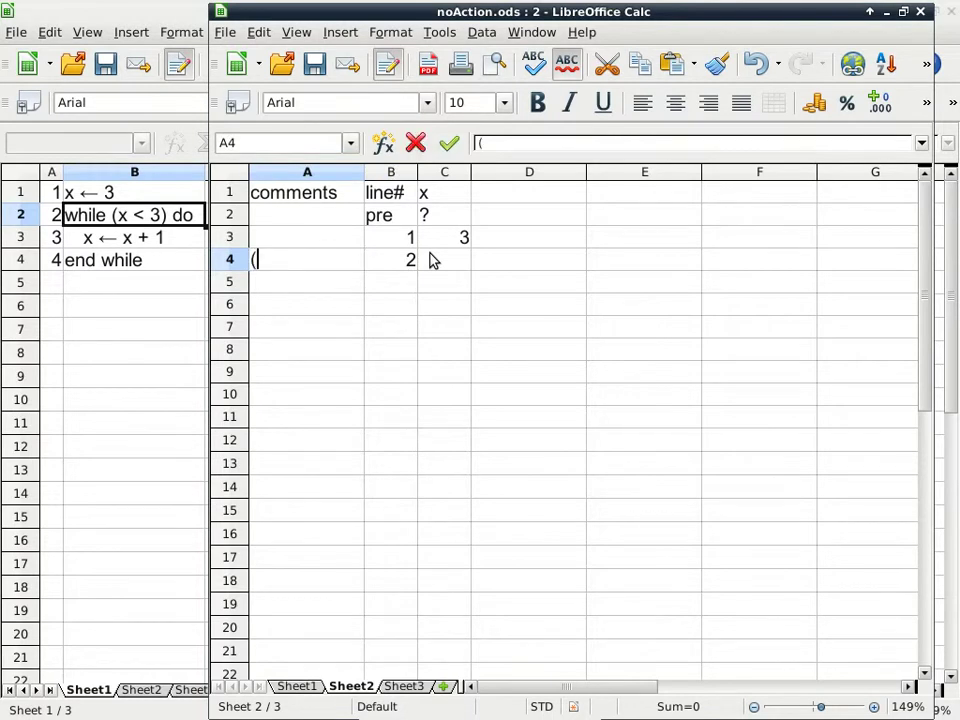
text(x<3) is )
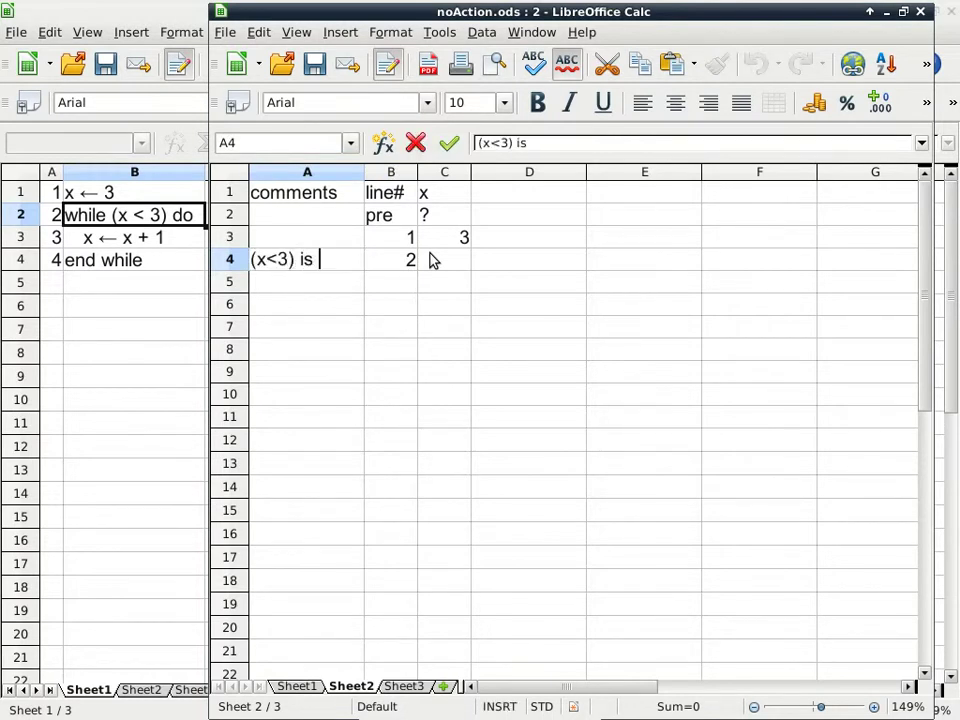
text(F)
key(Return)
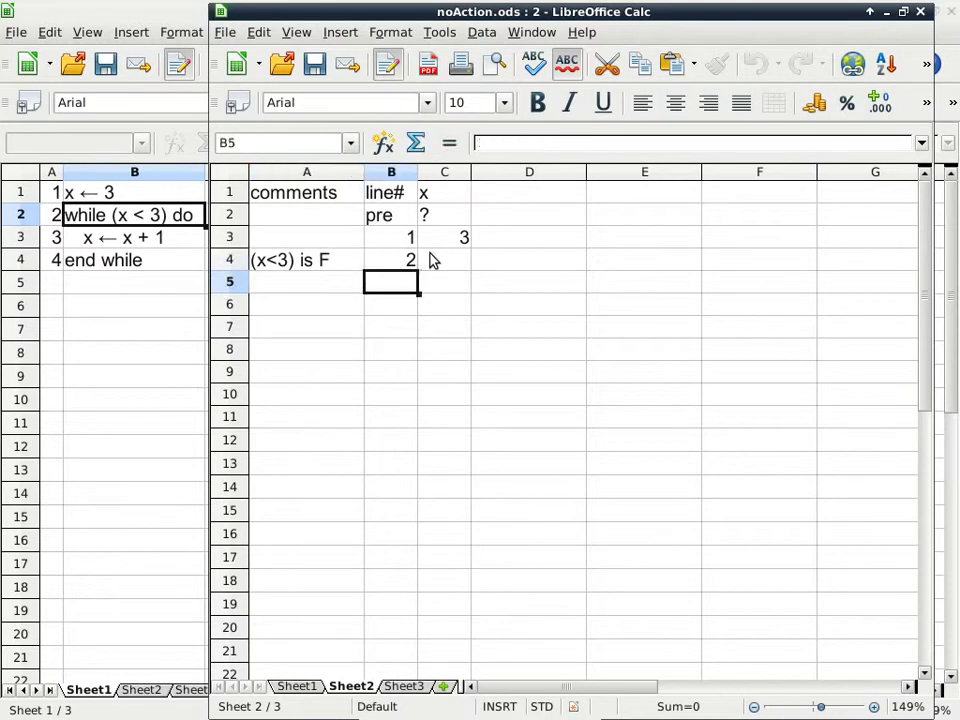
text(post)
key(Return)
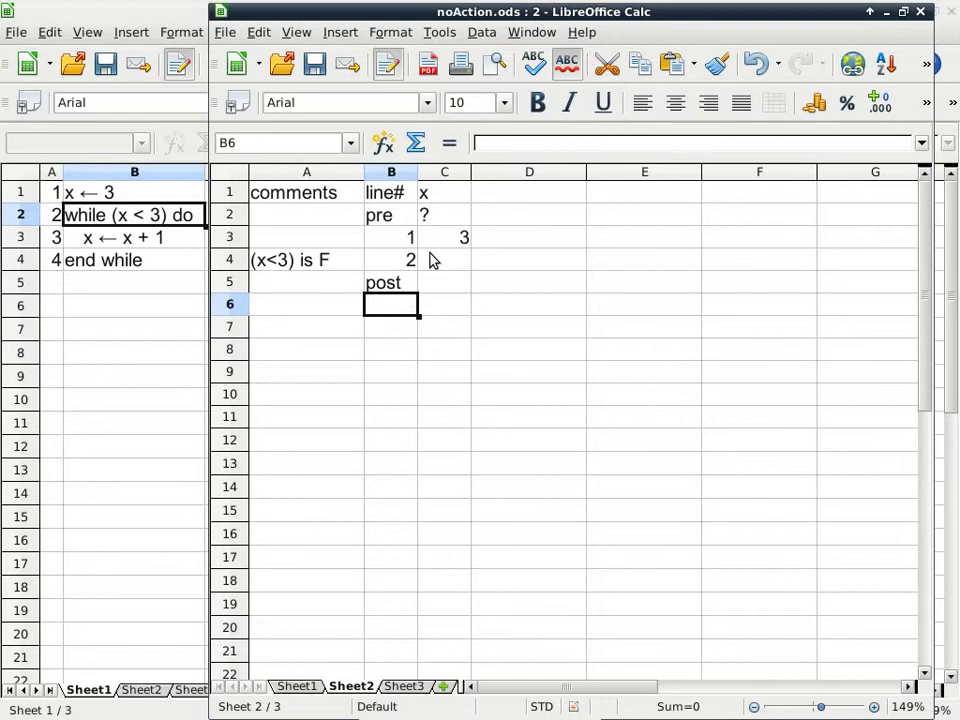
click(314, 63)
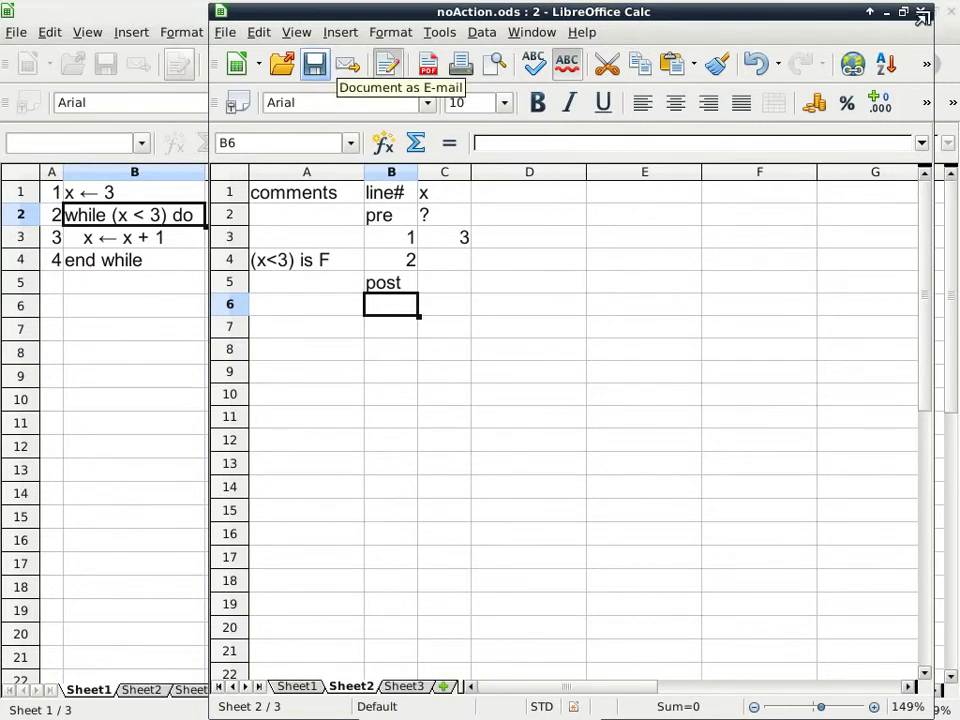
click(921, 13)
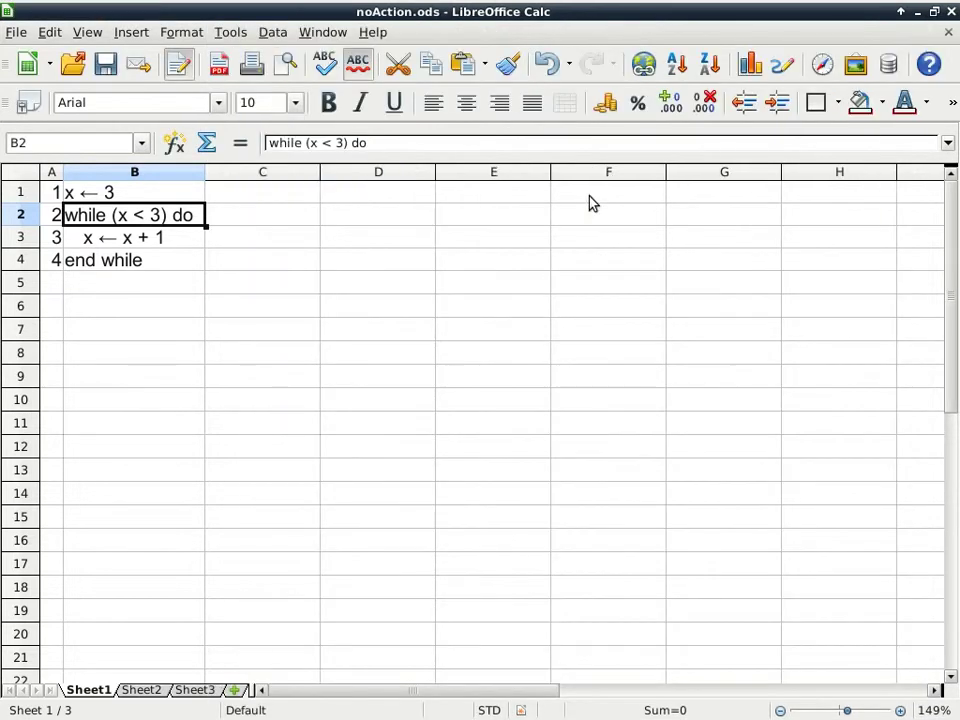
In the browser, go back to the Module 0016: Loops contents, open '3 Repeat that, again!' and scroll to Table 1
key(alt+Tab)
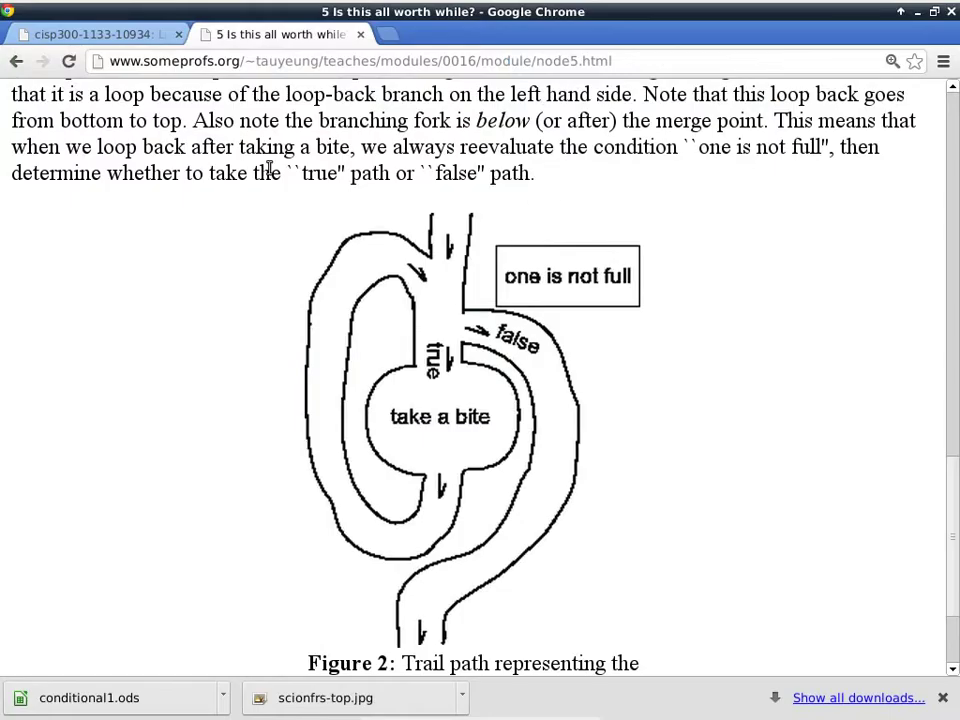
click(16, 64)
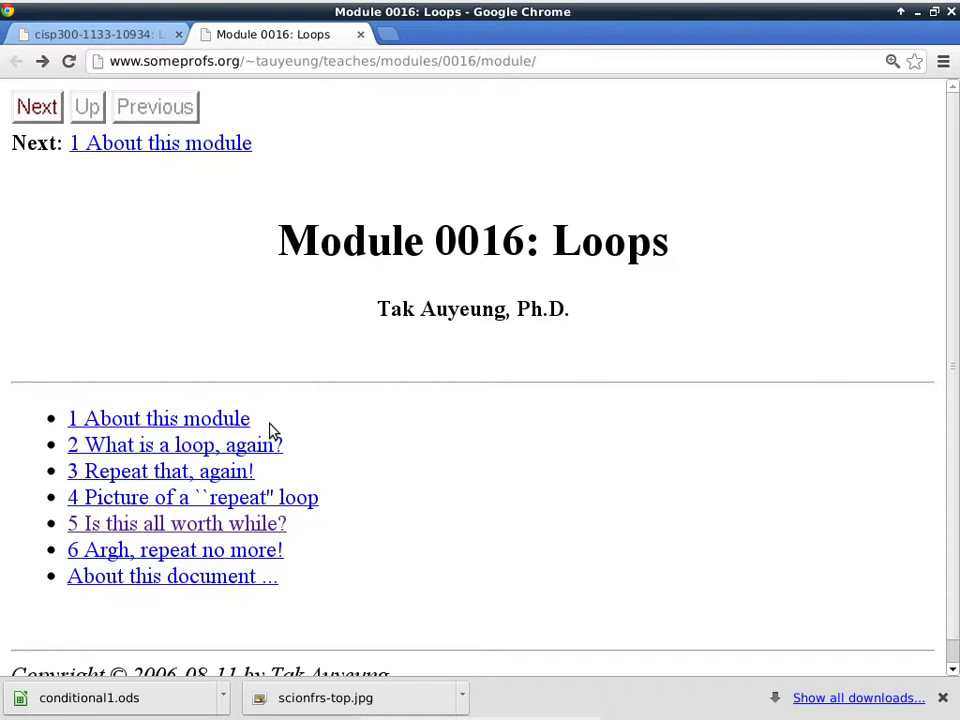
click(120, 479)
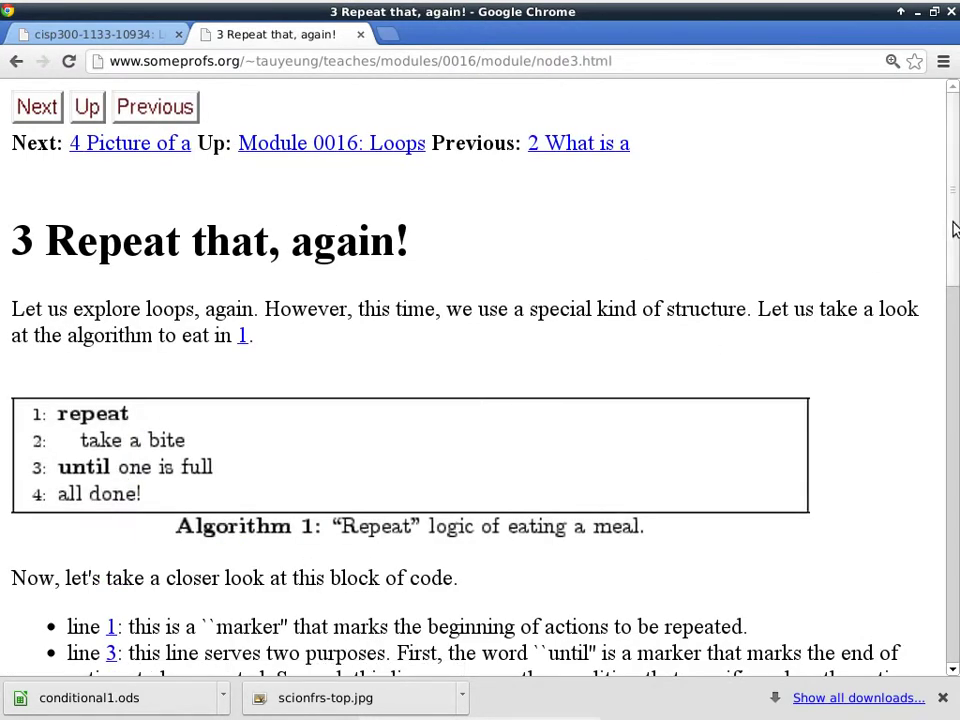
scroll(952, 225, down, 4)
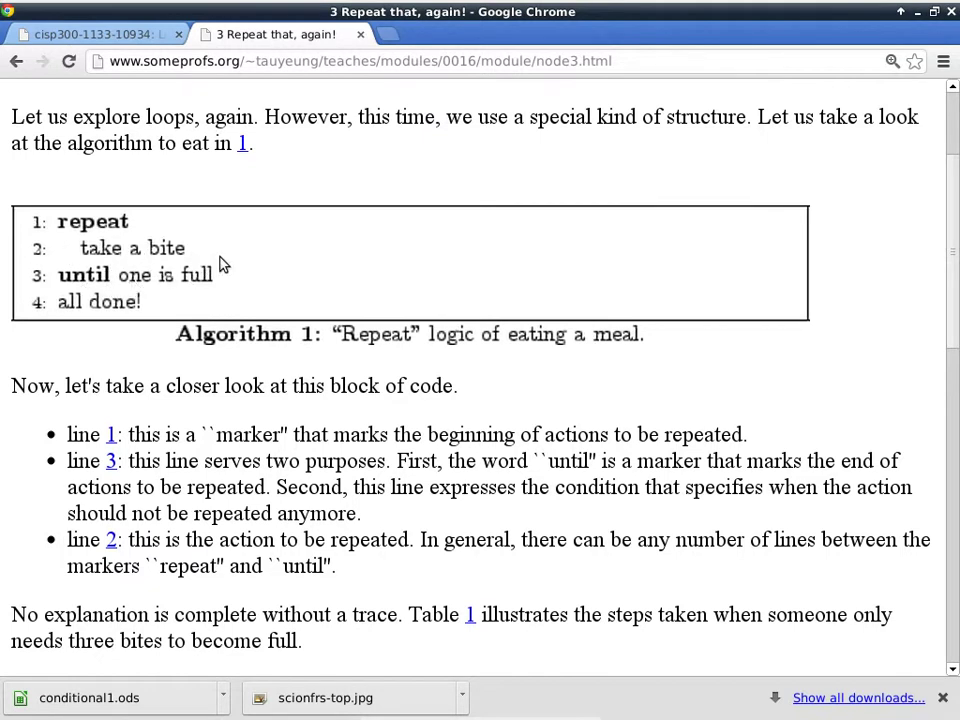
drag(954, 336, 955, 652)
Go to the next page, '4 Picture of a repeat loop', and scroll down to its Figure 1 trail map
click(140, 625)
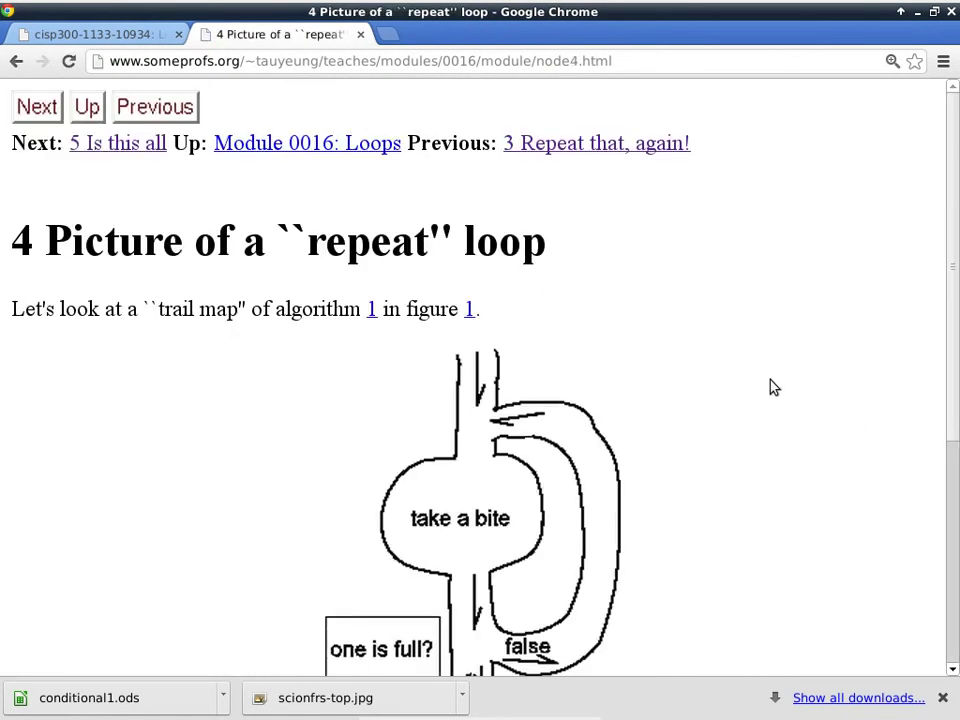
scroll(772, 387, down, 2)
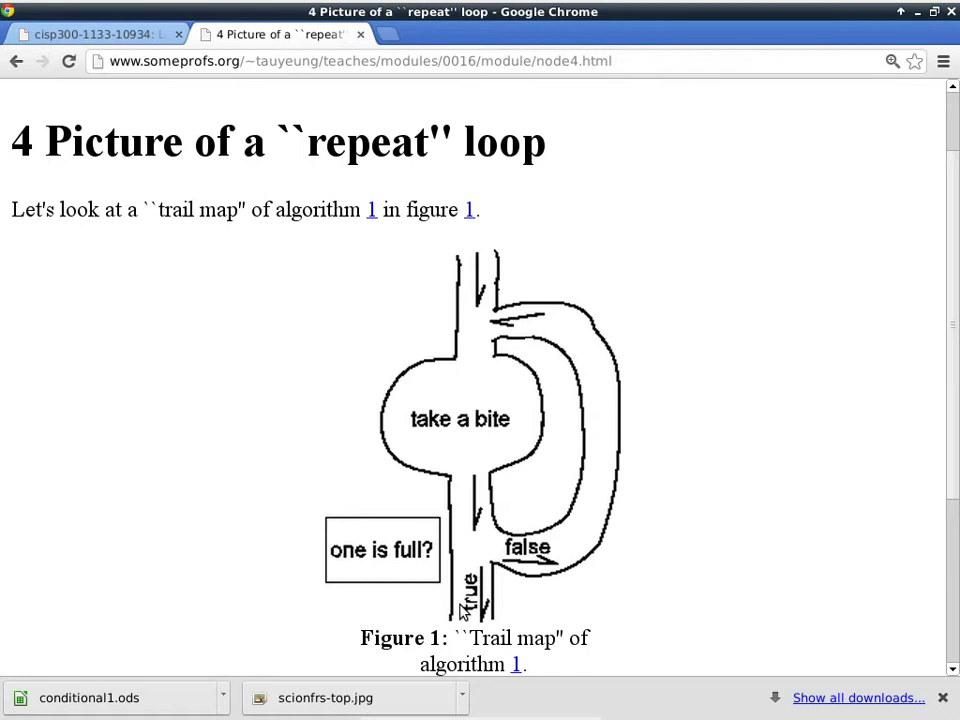
Create a new blank spreadsheet, close noAction.ods, and move the new window left
mouse_move(272, 3)
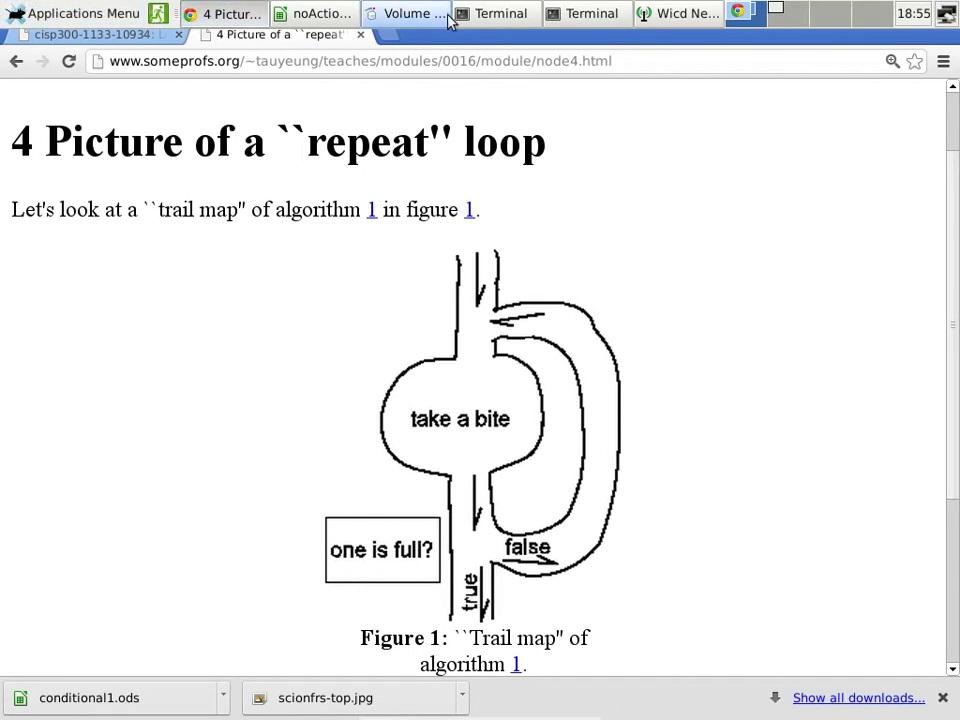
click(294, 21)
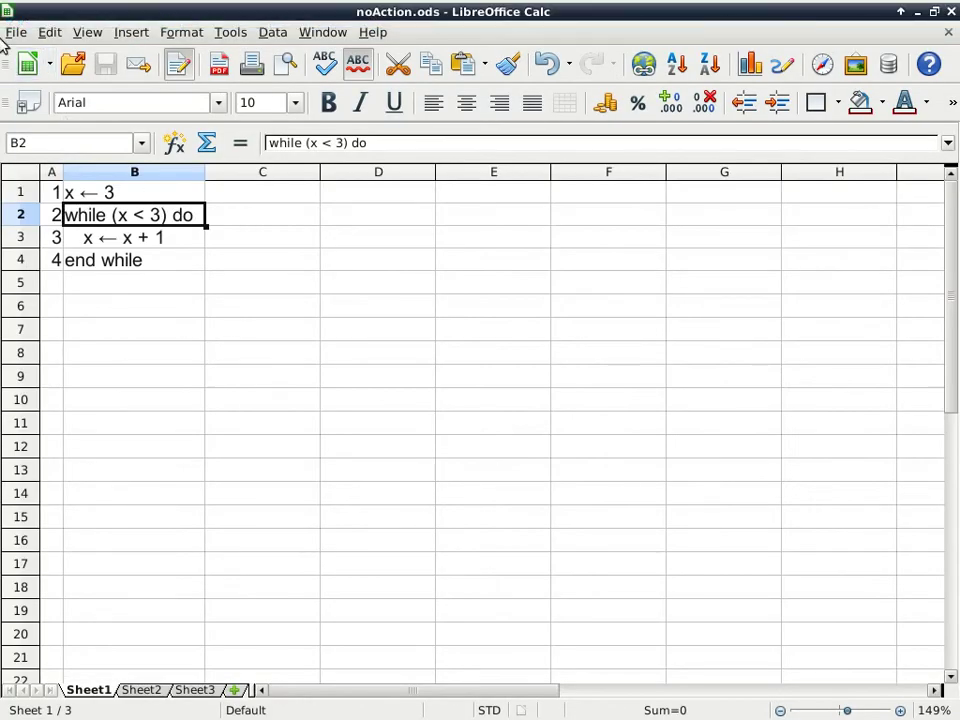
click(10, 33)
mouse_move(40, 58)
click(216, 79)
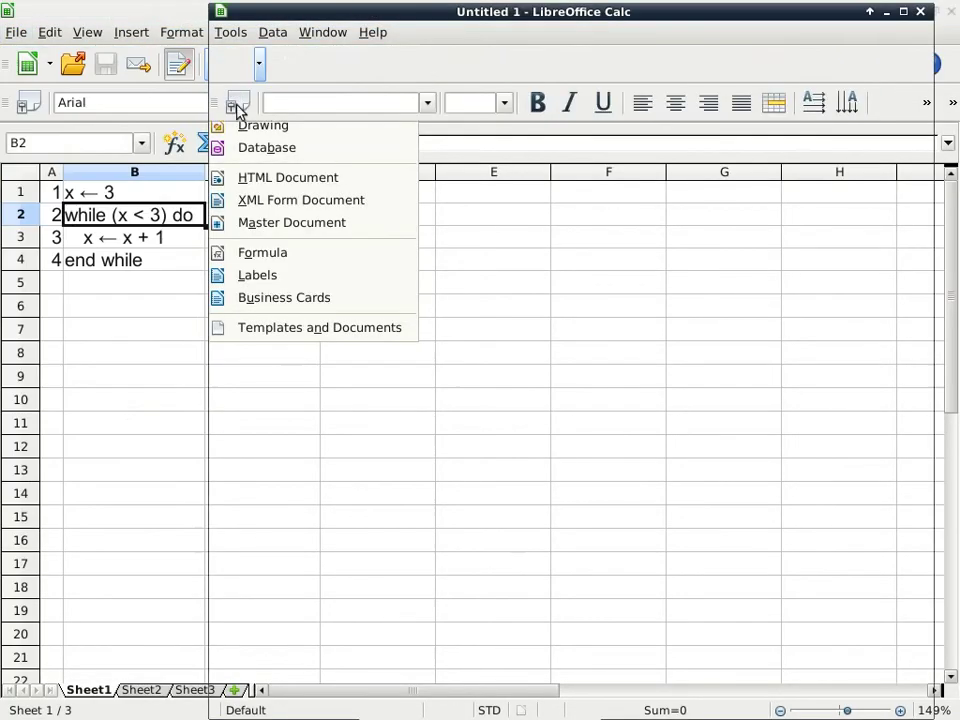
click(135, 17)
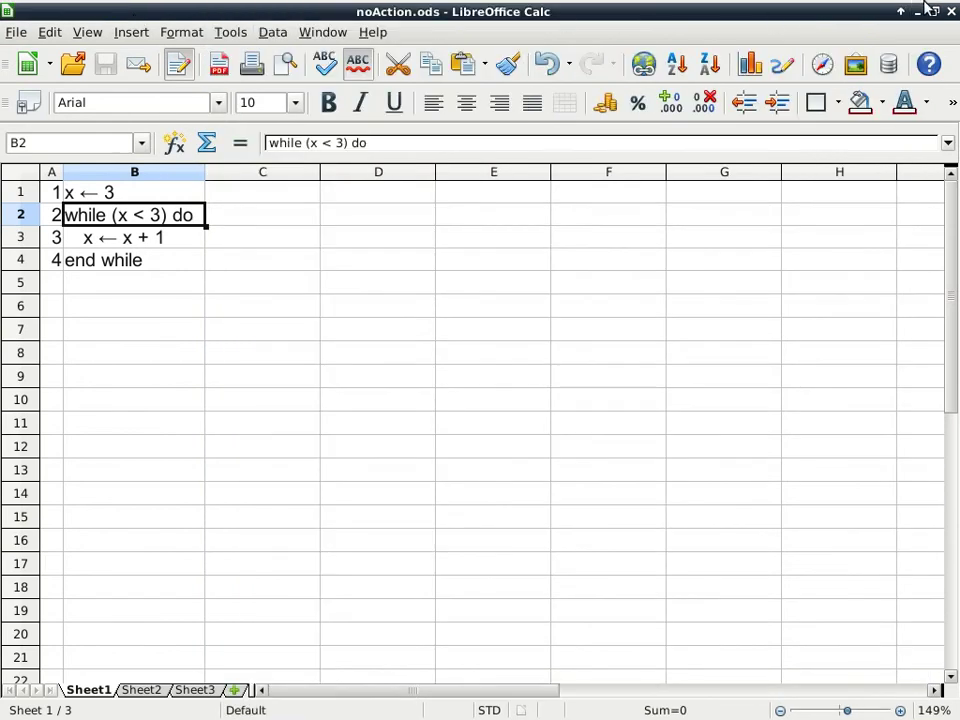
click(947, 12)
drag(418, 19, 208, 4)
Enter the pseudocode x ← 4, repeat, x ← x - 1, until x = 2 in B1:B4
click(217, 203)
text(x )
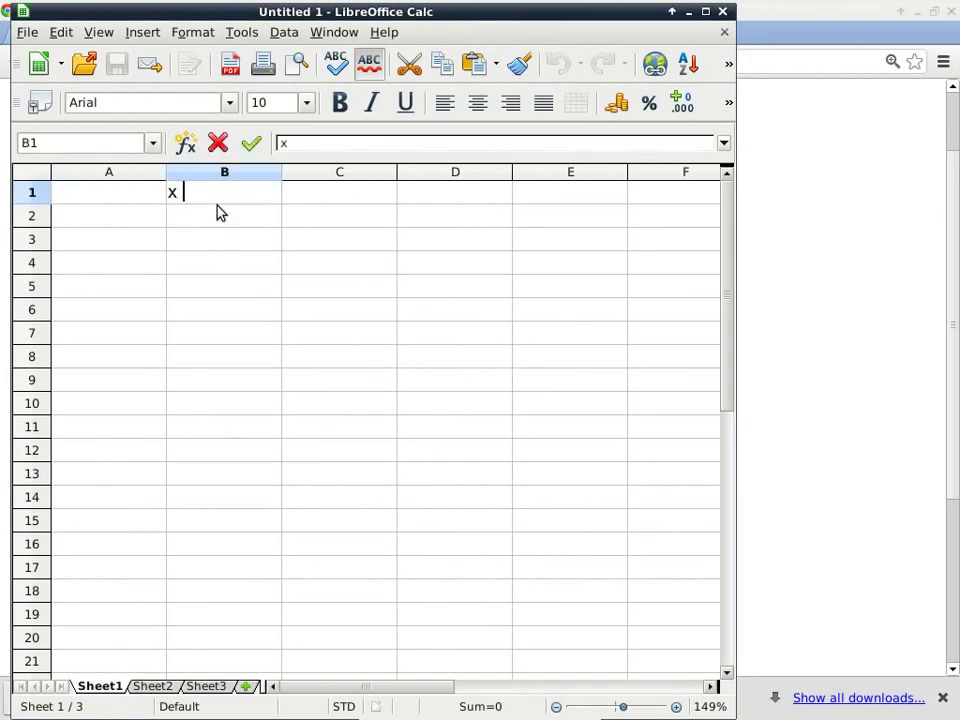
text(←)
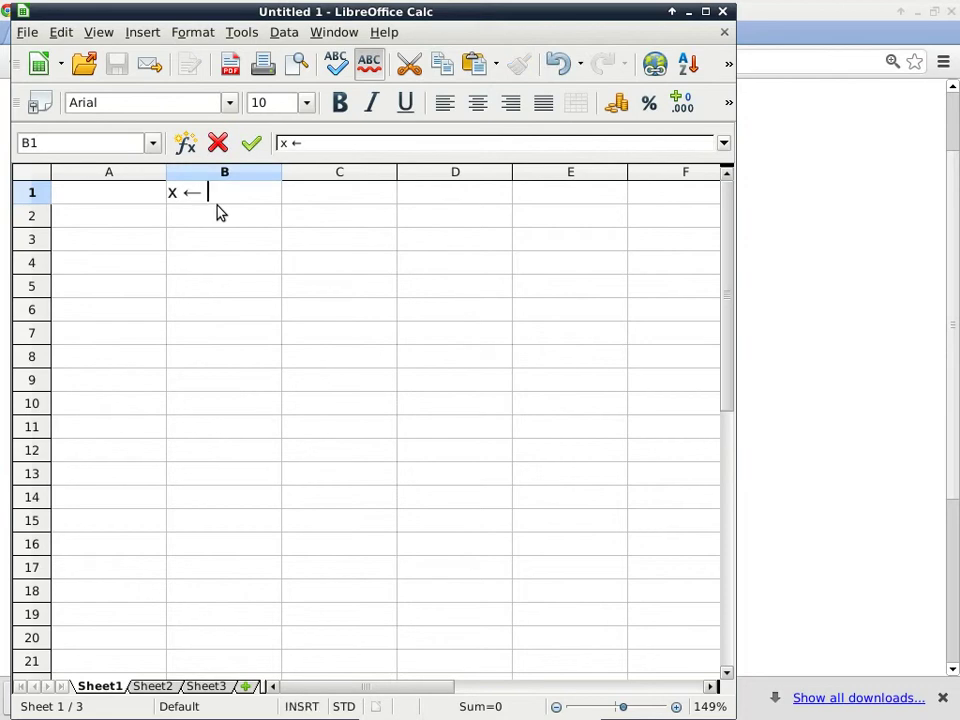
text( 4)
key(Return)
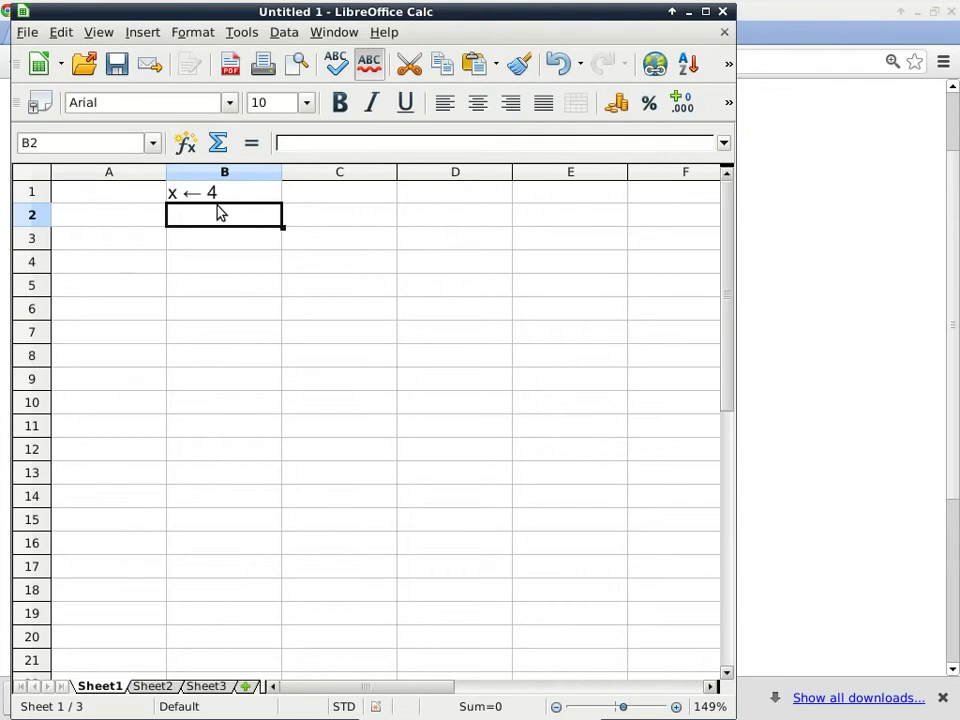
text(repeat)
key(Return)
text(x <- x - 1)
key(Return)
text(until )
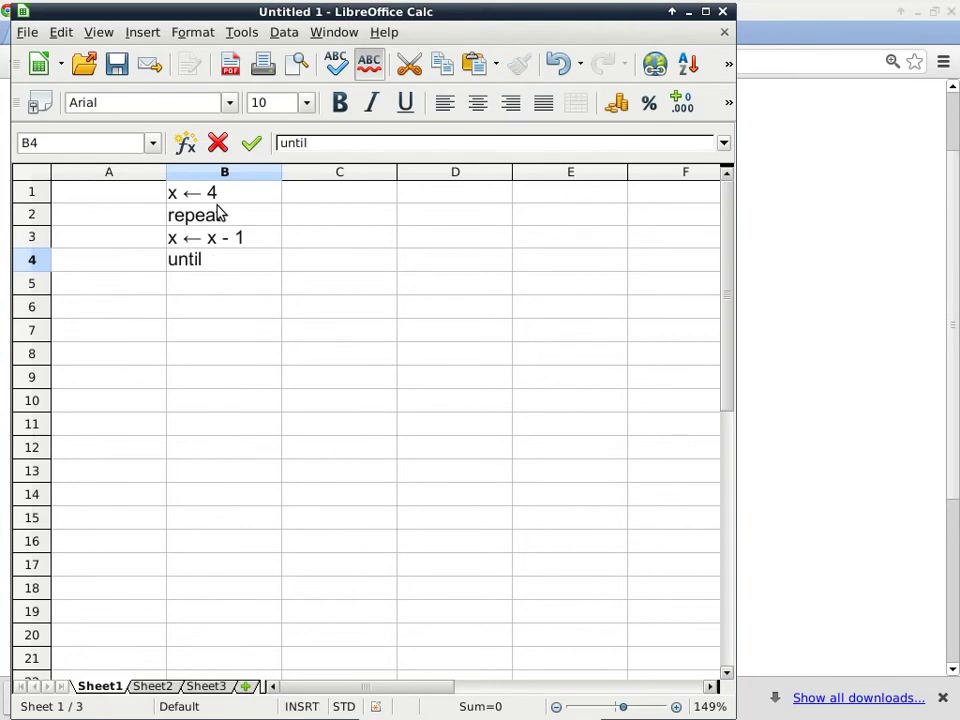
text(x = 2)
key(Return)
Indent the loop body x ← x - 1 in B3 and enter line number 1 in A1
click(249, 237)
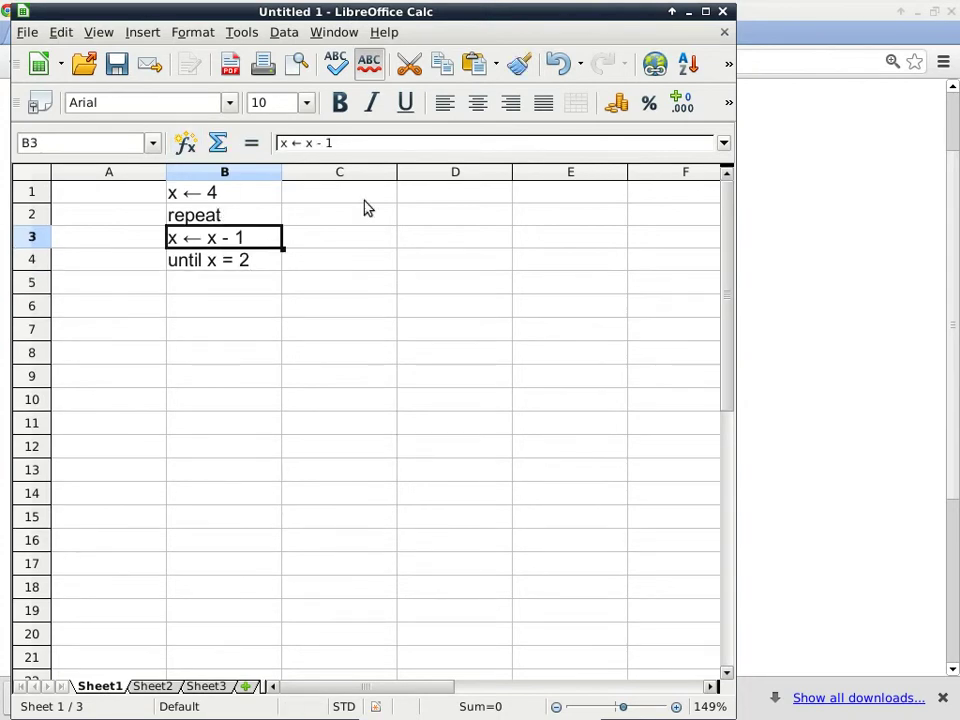
click(729, 102)
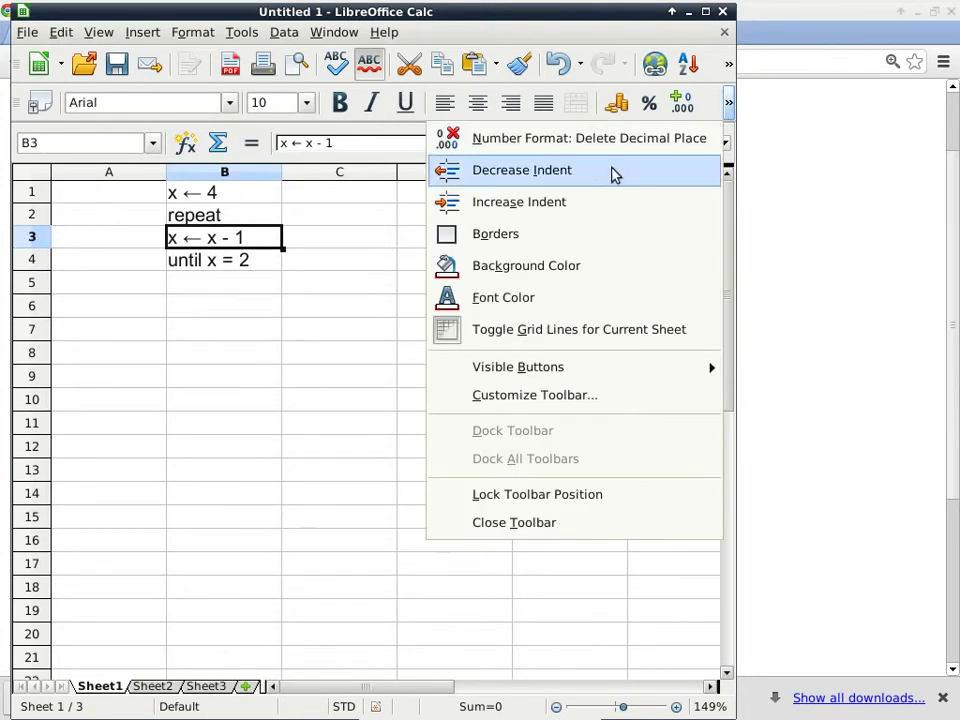
click(583, 199)
click(120, 195)
text(1)
key(Return)
Fill line numbers 2 to 4 down column A and autofit columns A and B
drag(166, 203, 168, 262)
drag(152, 171, 261, 172)
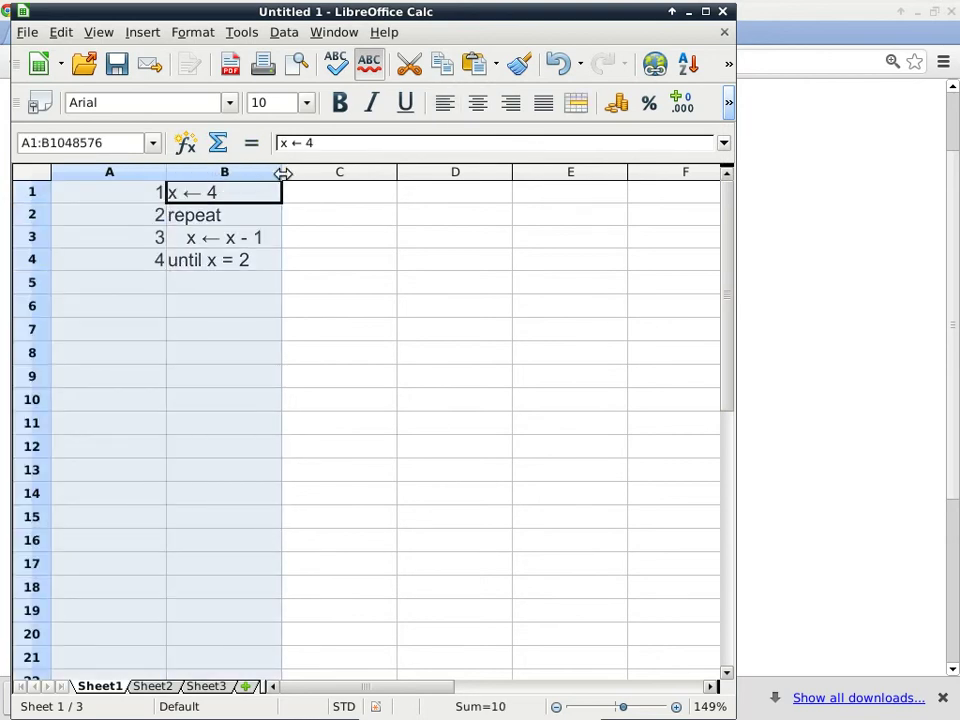
double_click(283, 174)
click(128, 305)
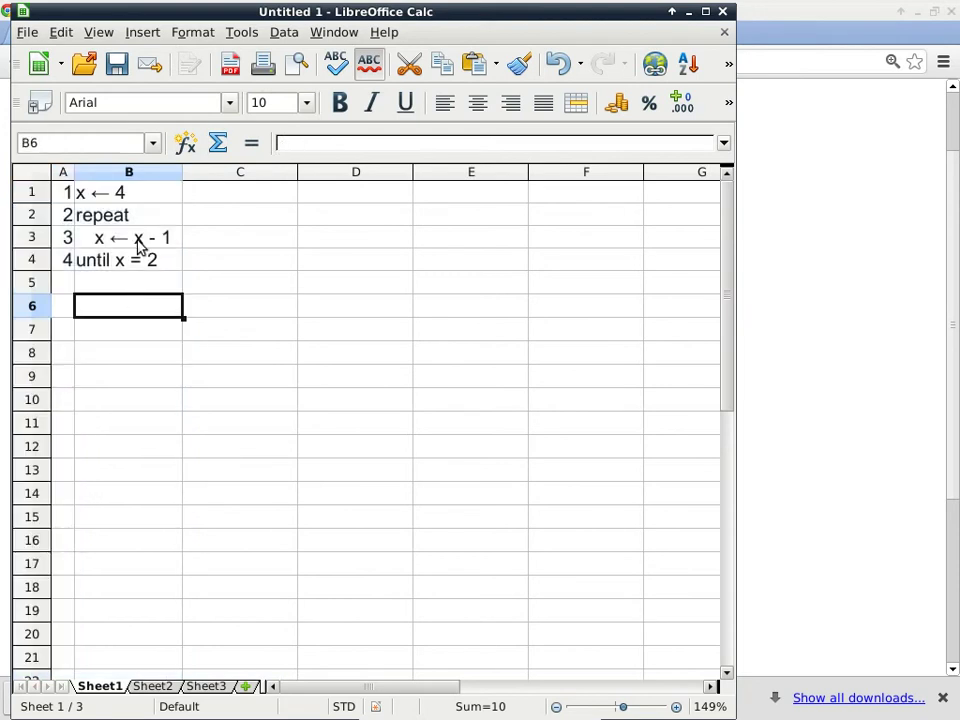
Open a second window onto the spreadsheet and arrange the windows side by side
click(343, 35)
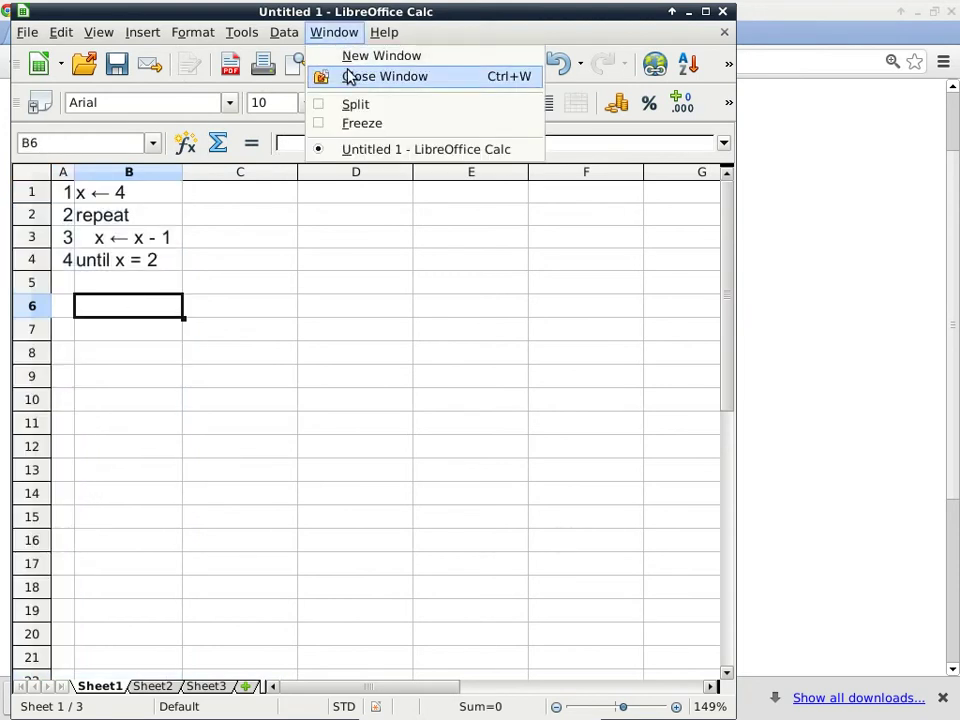
click(336, 58)
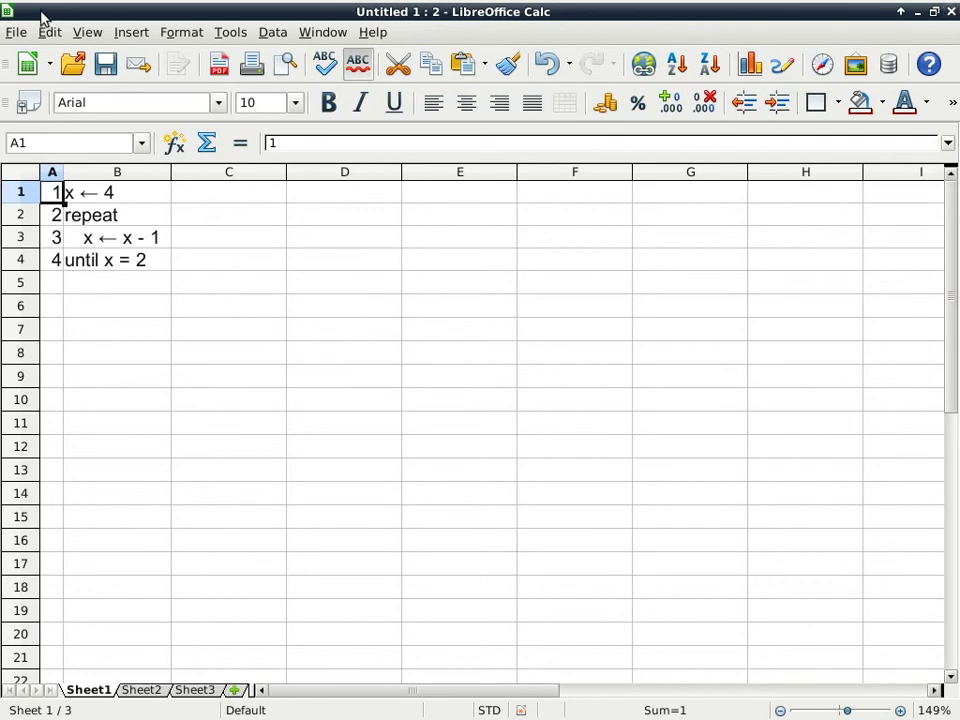
mouse_move(8, 2)
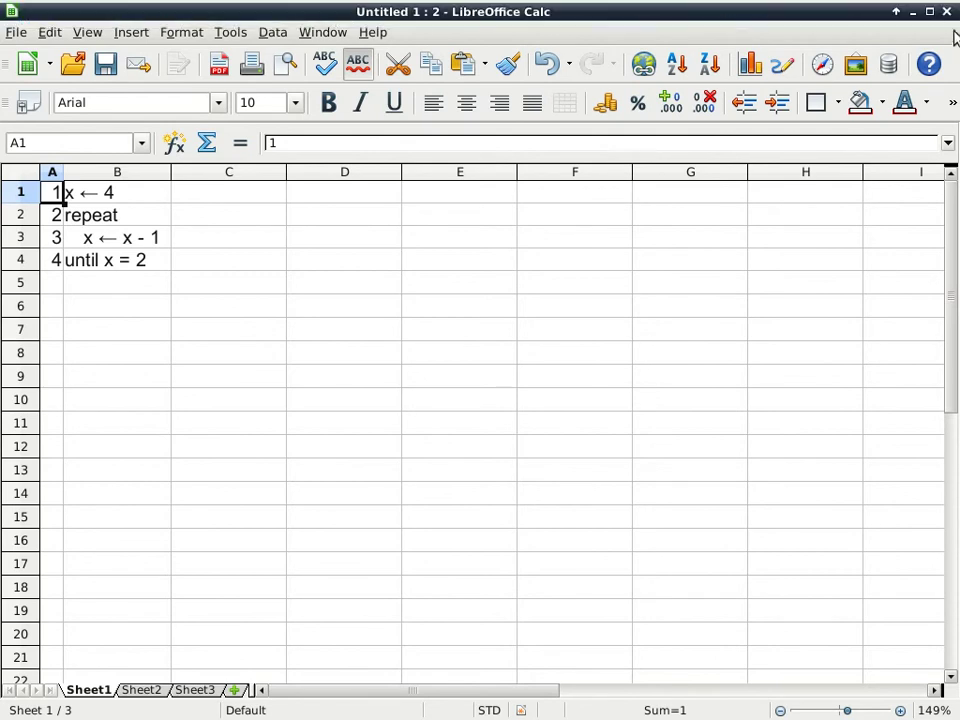
drag(955, 12, 647, 10)
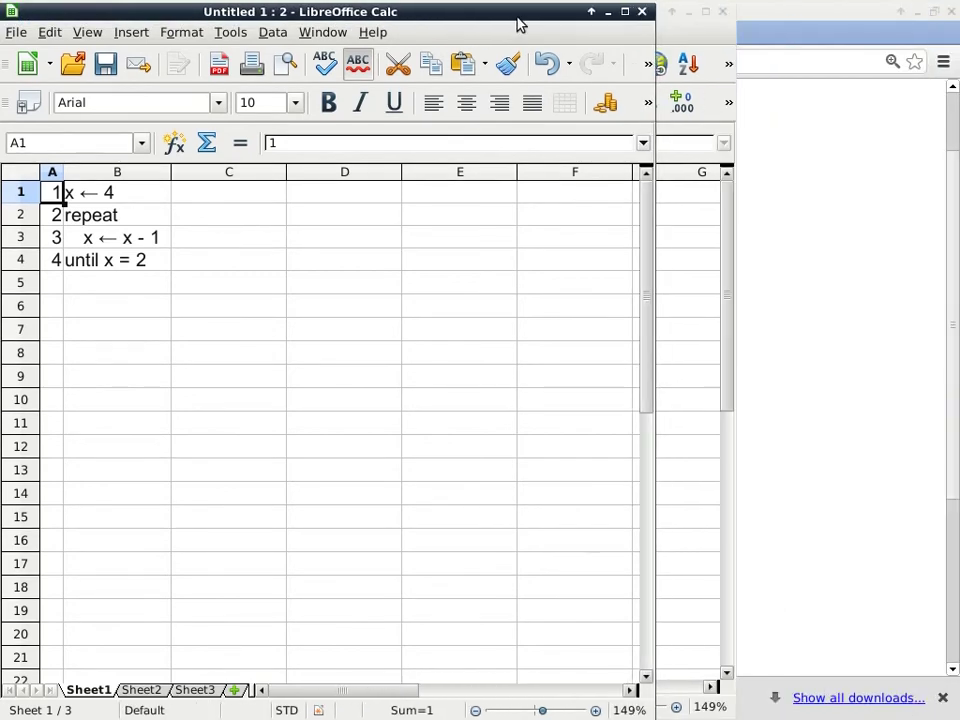
drag(514, 14, 699, 12)
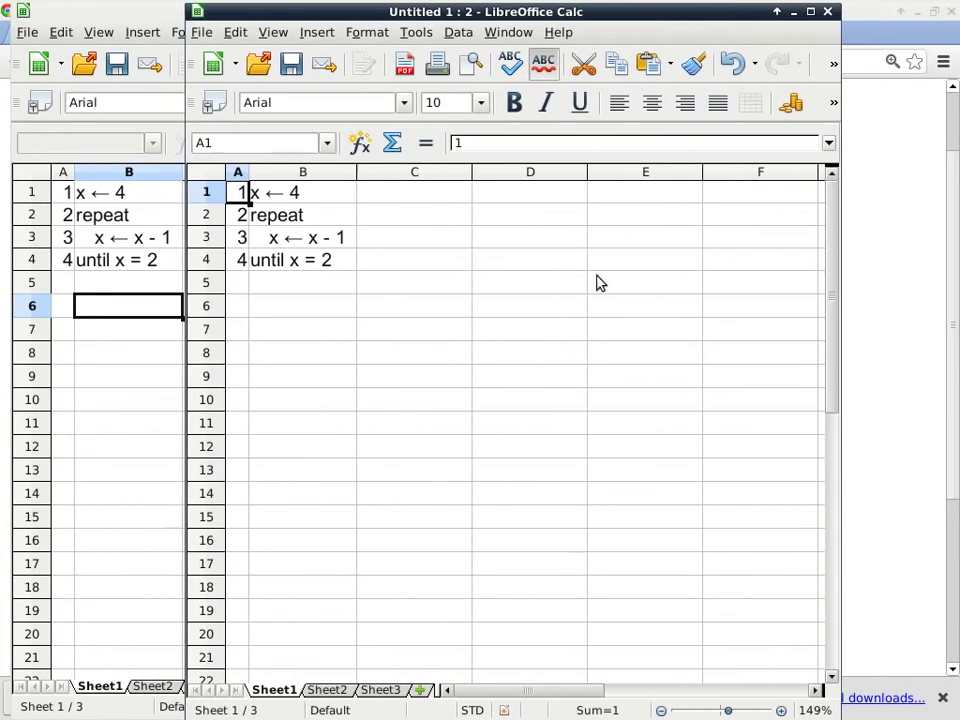
On Sheet2, enter headers comments, line#, x in A1:C1 and narrow columns B and C
click(334, 691)
text(coments=)
key(BackSpace)
key(BackSpace)
key(BackSpace)
key(BackSpace)
key(BackSpace)
text(ments)
key(Tab)
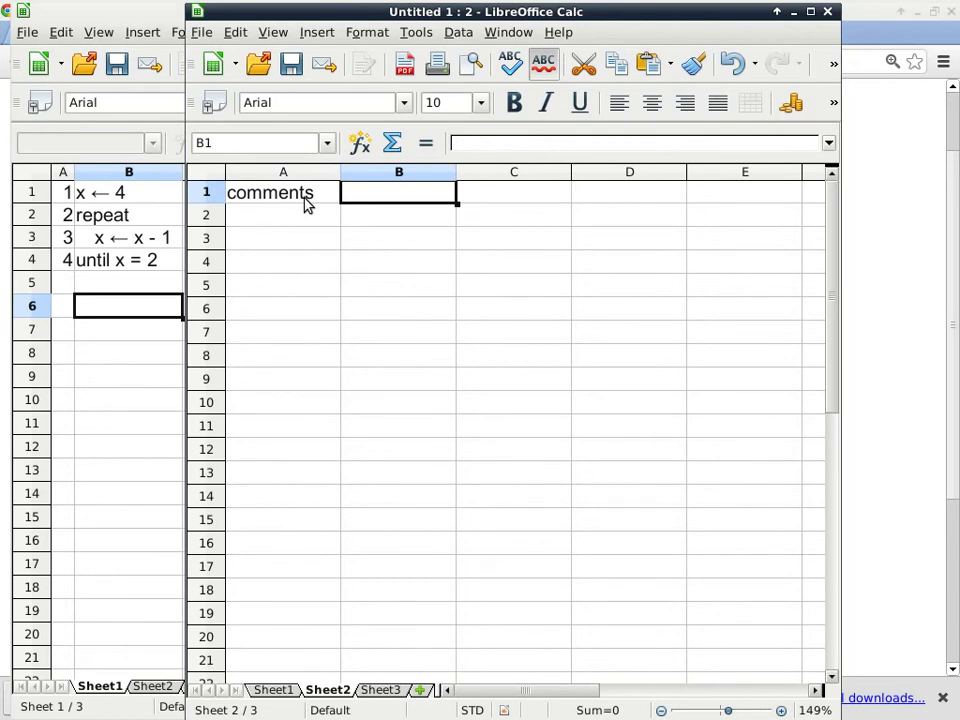
text(line#)
key(Tab)
text(x)
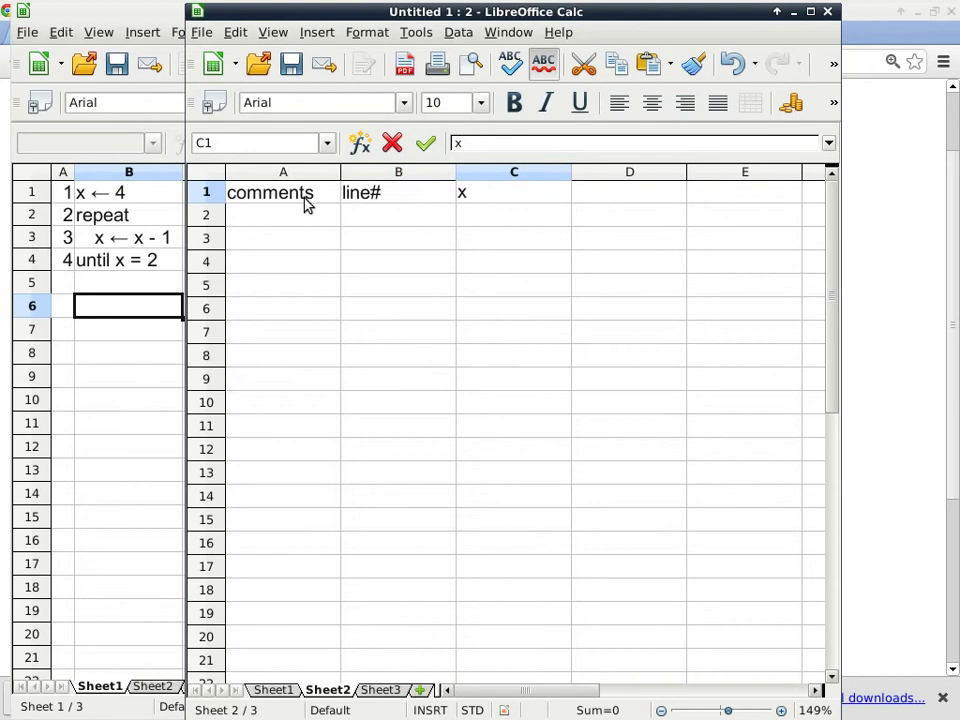
drag(356, 176, 483, 174)
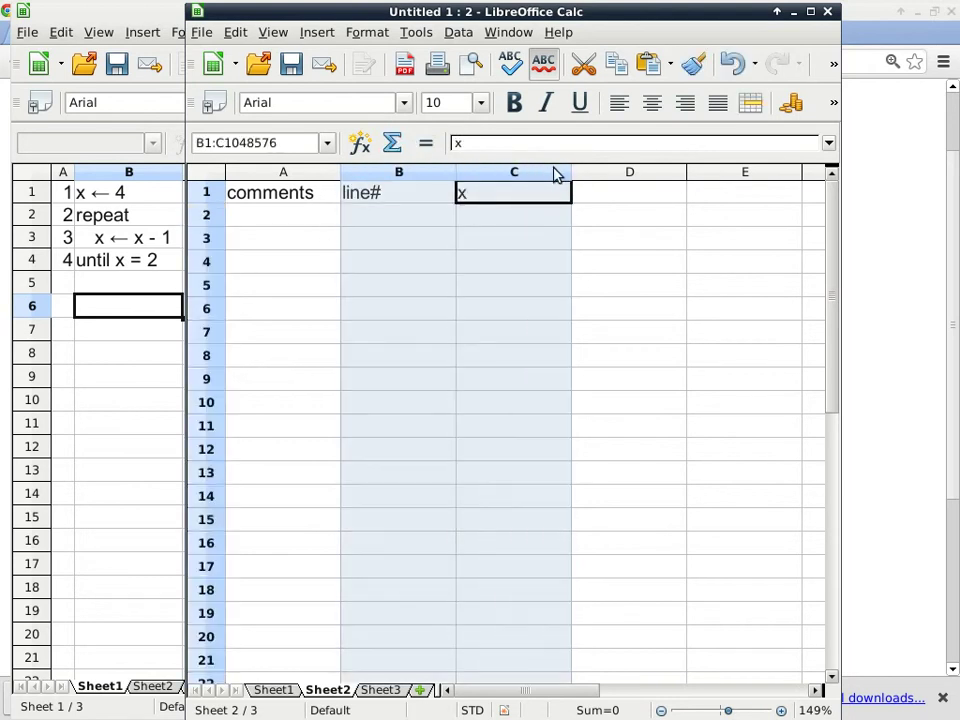
drag(570, 176, 508, 176)
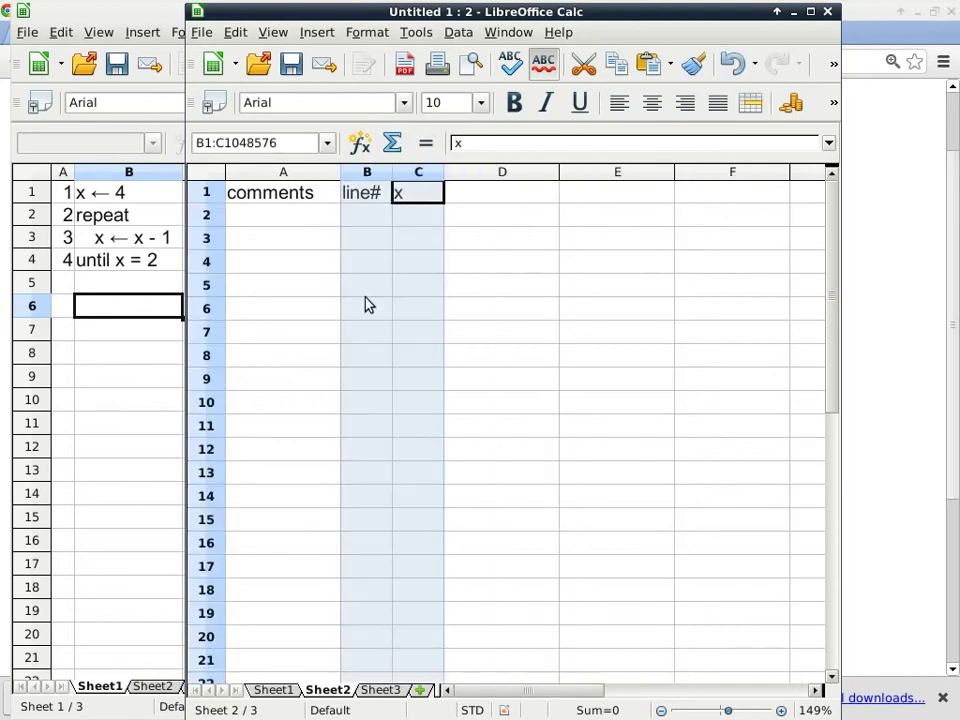
Enter the pre row with x as ? in B2:C2
click(367, 218)
text(pre)
key(Tab)
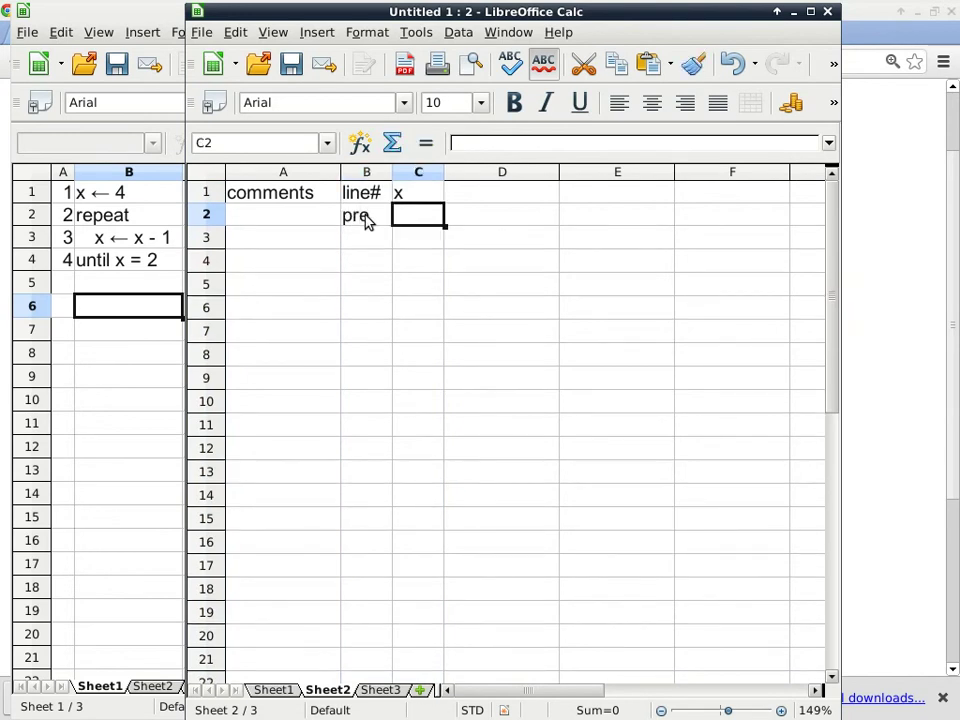
text(?)
key(Return)
key(Left)
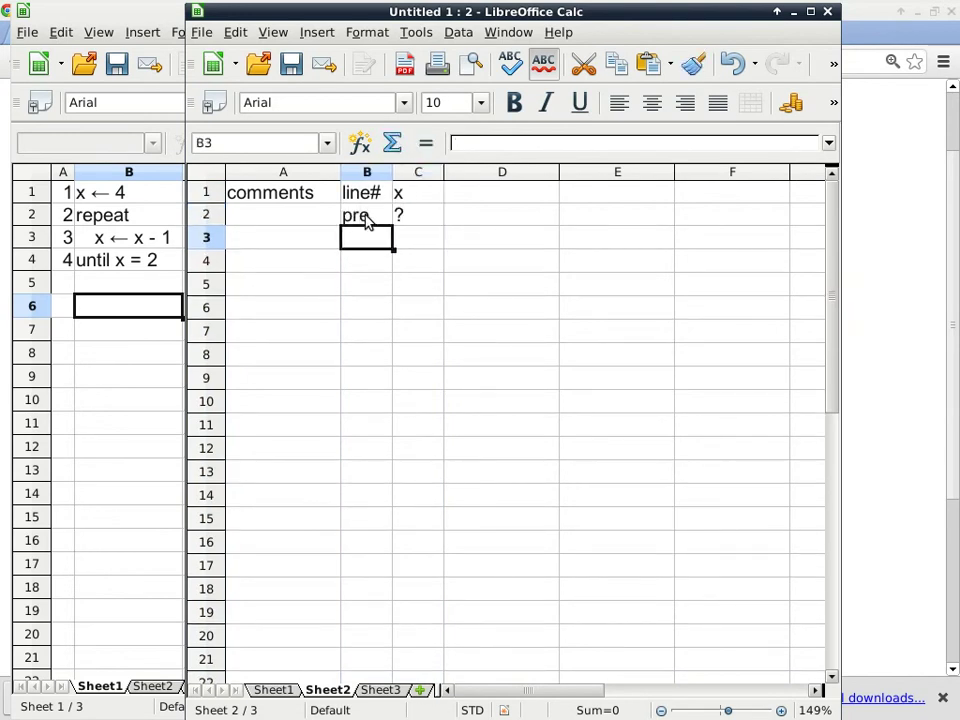
Check the pseudocode window, then add trace line 1 with x 4 in row 3
click(103, 218)
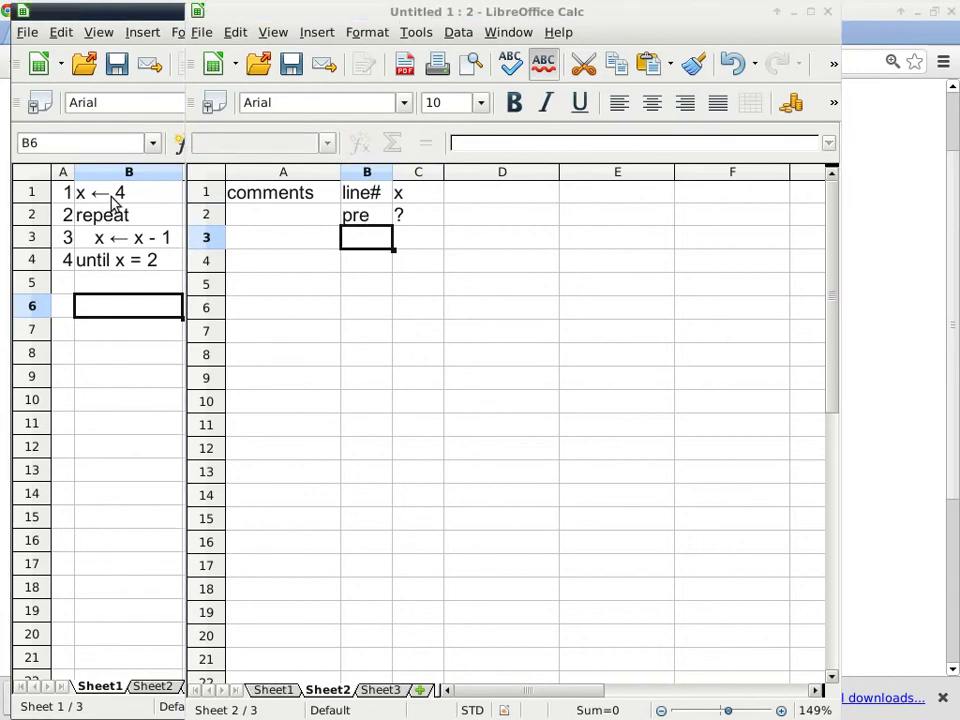
click(347, 240)
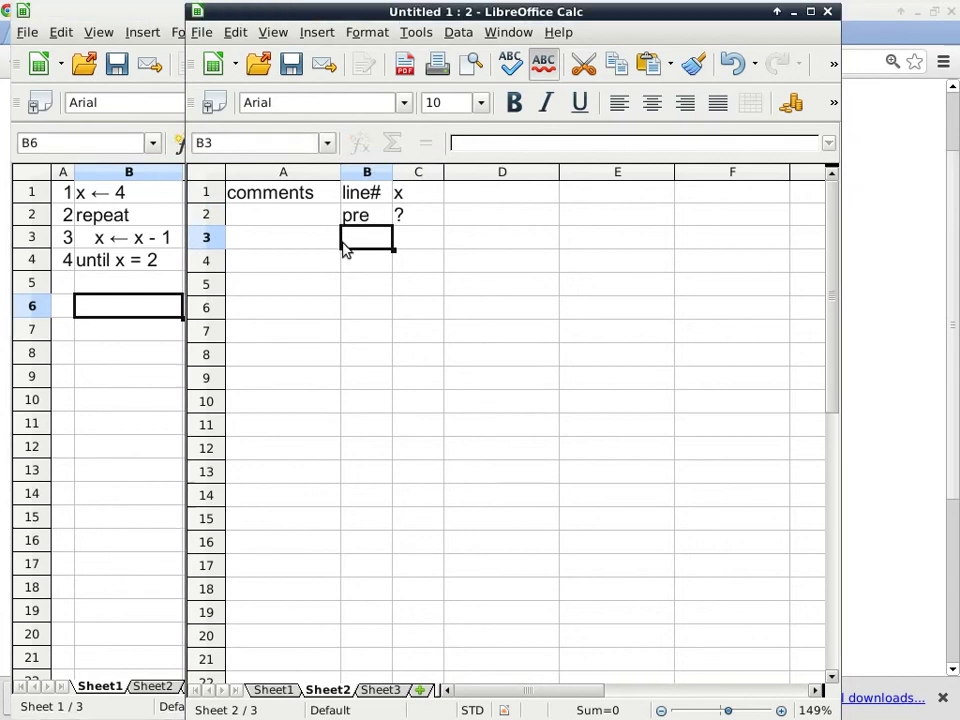
text(1)
click(405, 246)
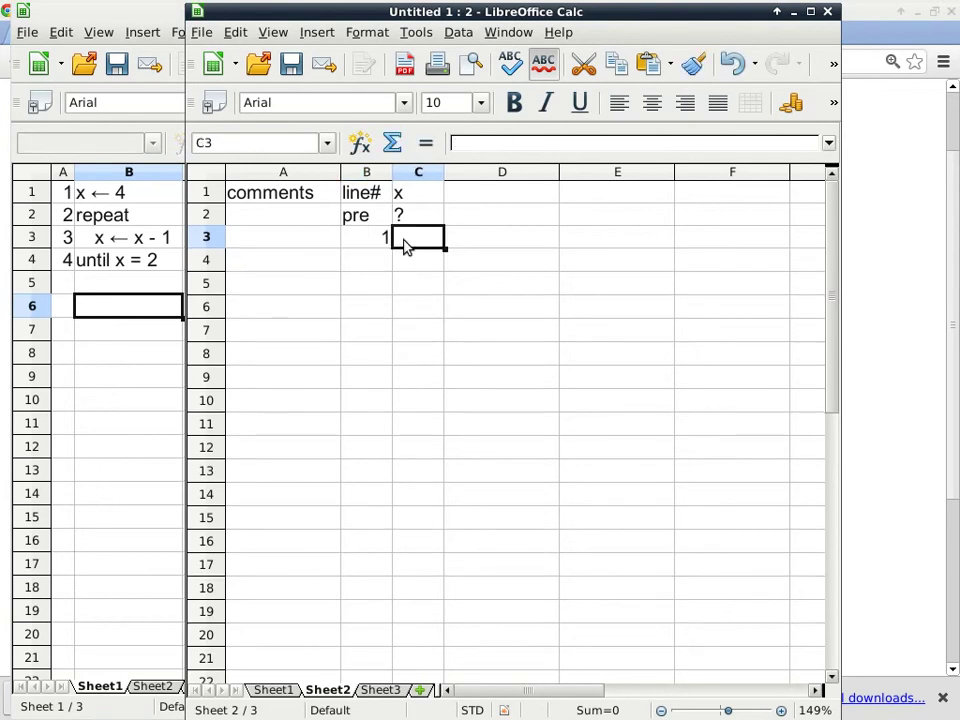
text(4)
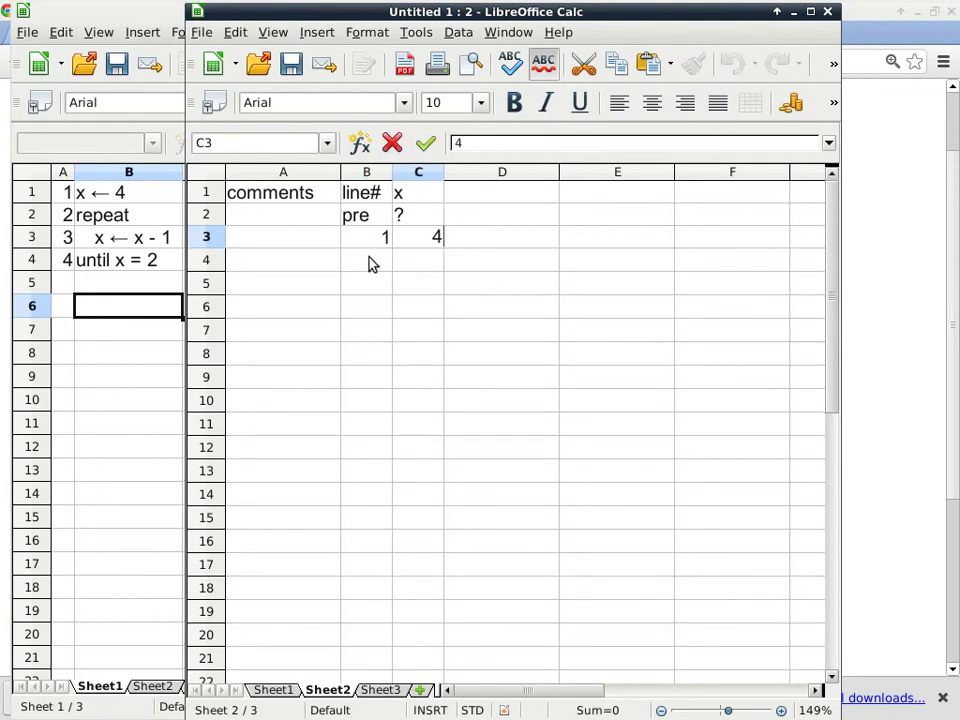
click(377, 262)
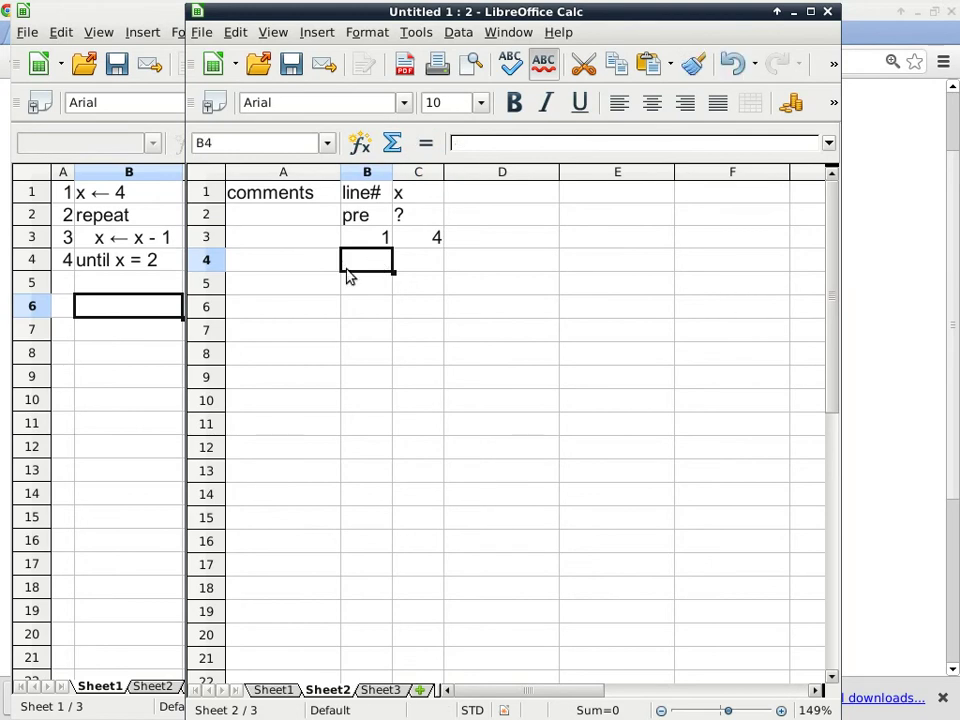
Add trace line 3 setting x to 3 in row 4
text(3)
click(332, 260)
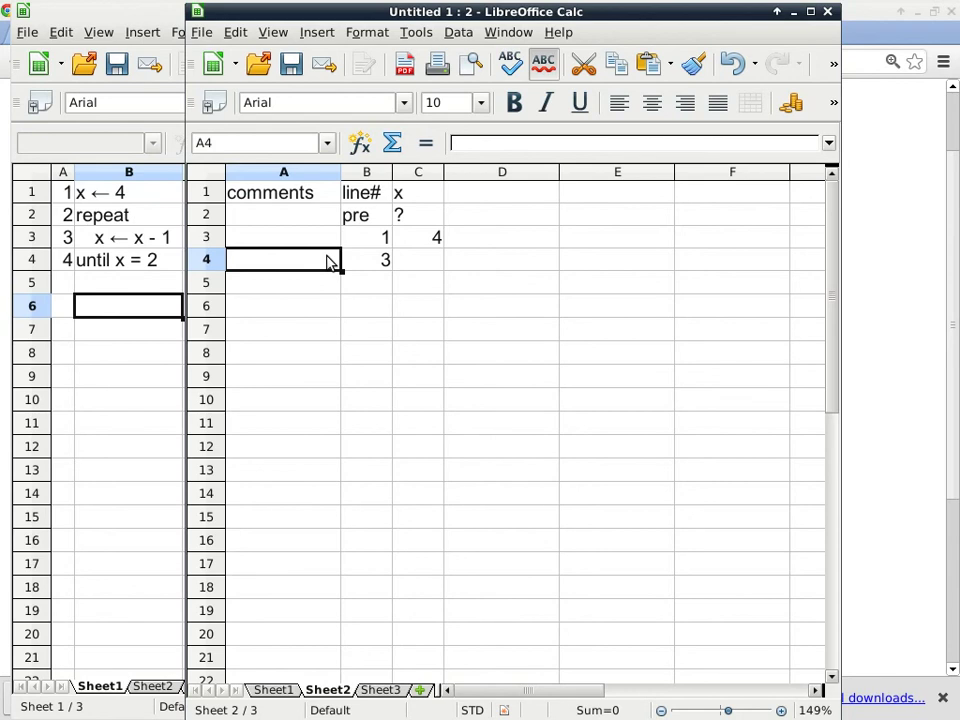
key(Right)
key(Right)
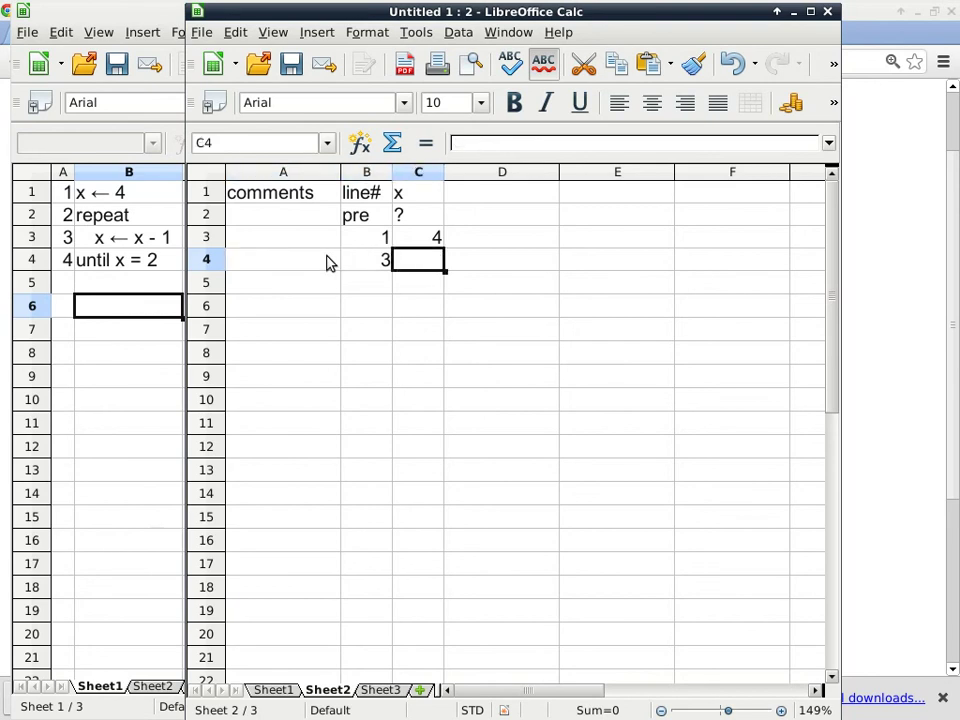
text(3)
key(Return)
Start row 5 with a line number and the comment '(x=2) is F'
key(Left)
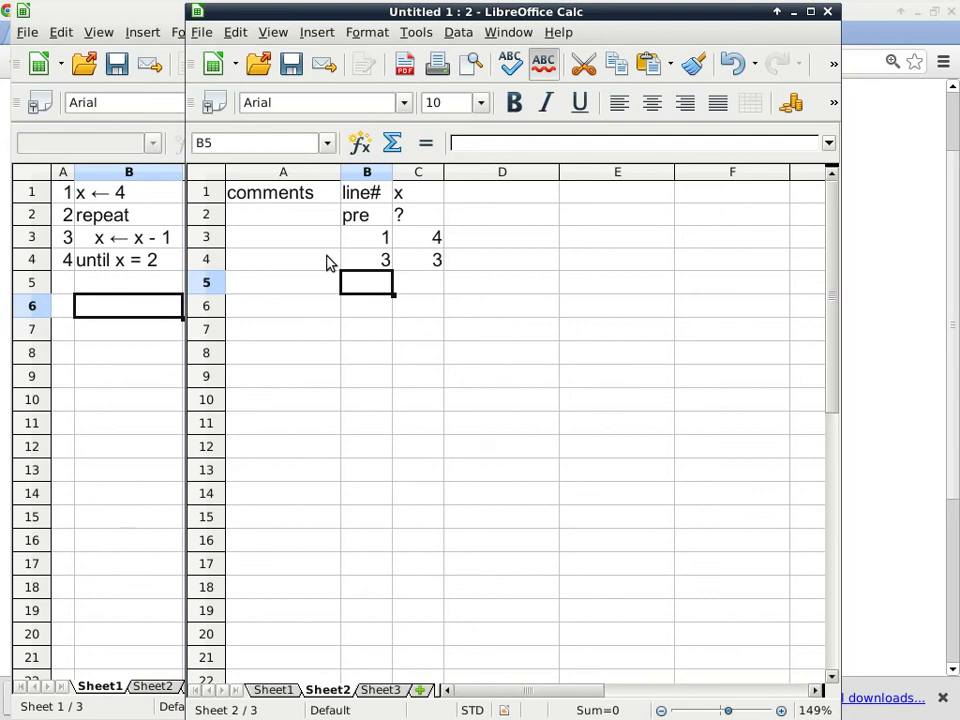
text(2)
key(Left)
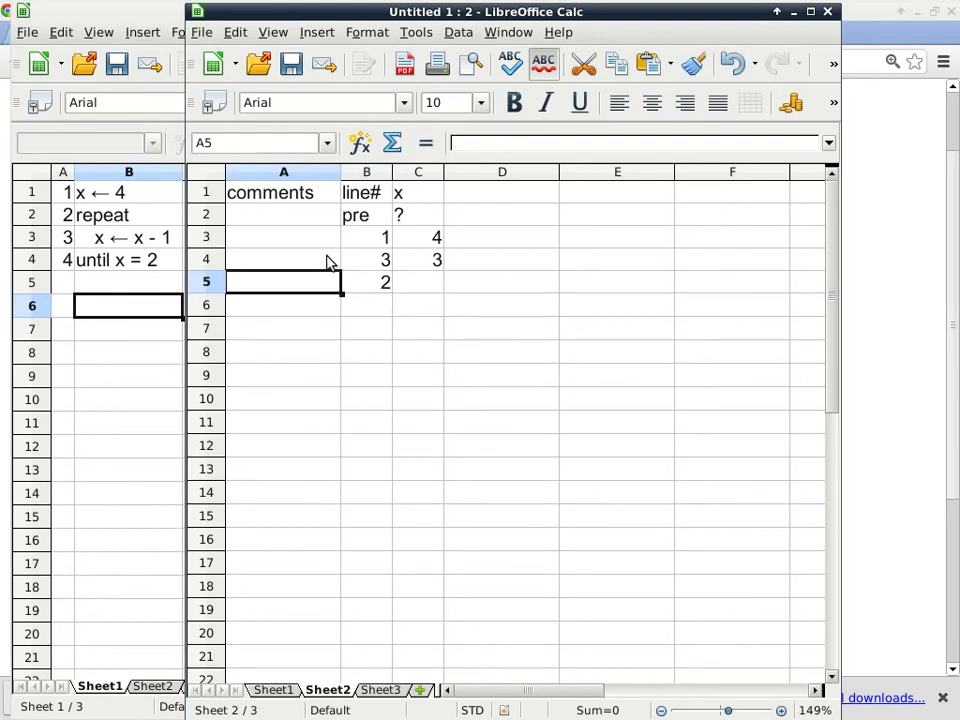
text((x=2))
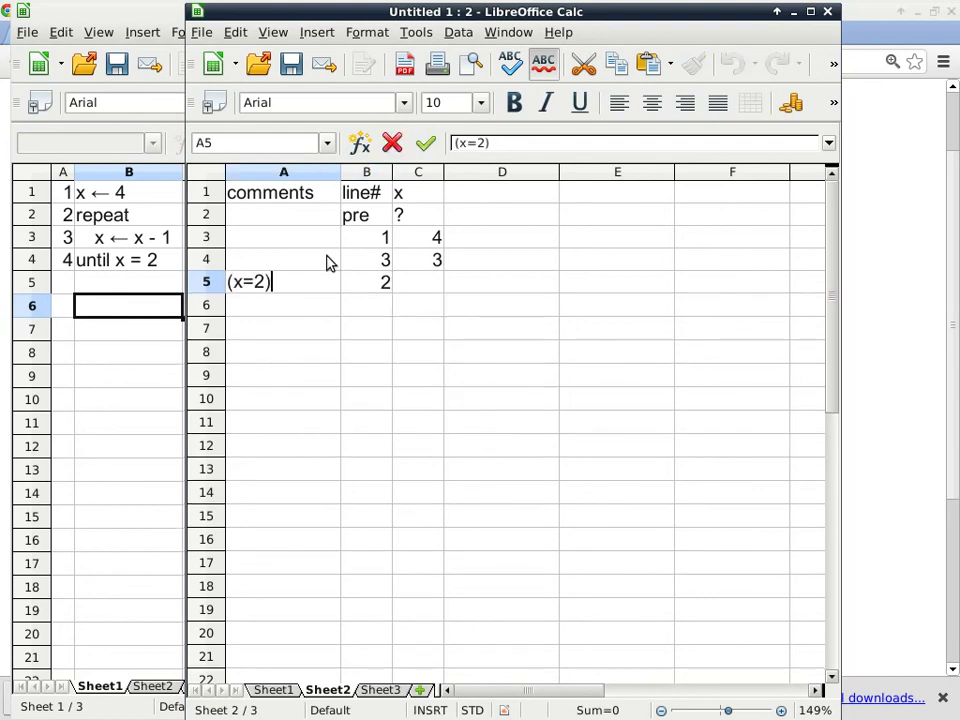
text( is F)
key(Tab)
key(Down)
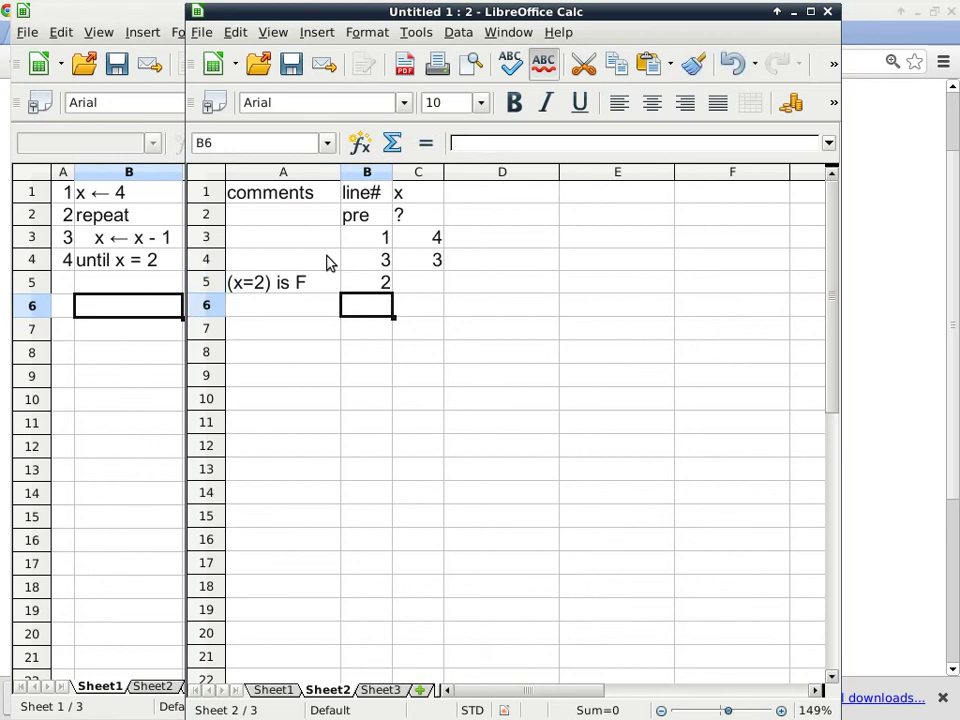
Check the repeat loop page in the browser, then correct the line number in B5 to 4
key(alt+Tab)
key(alt+Tab)
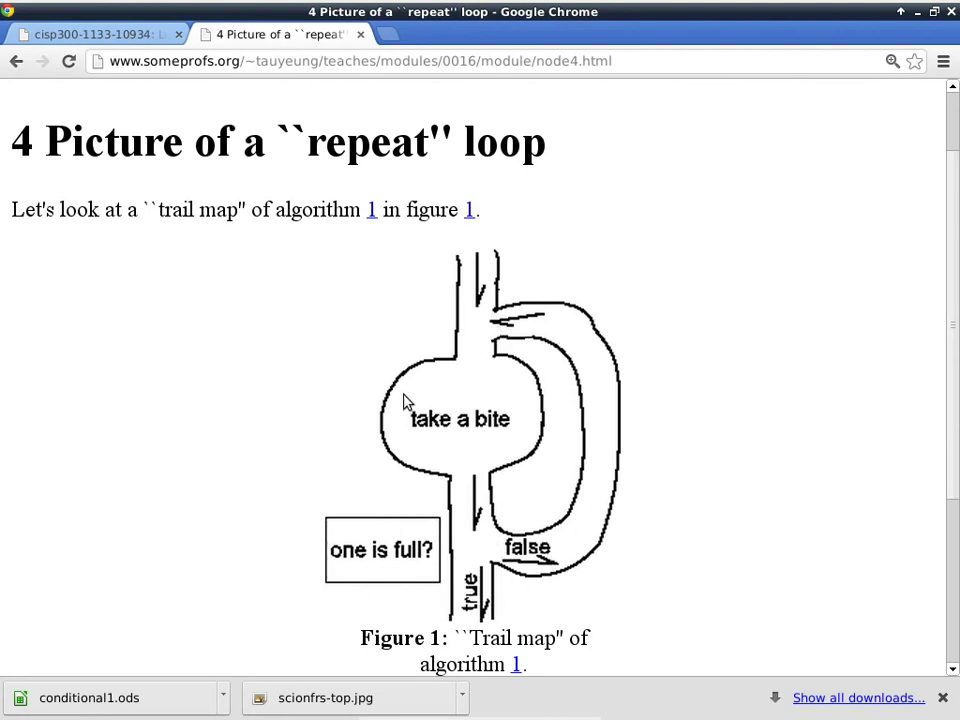
key(alt+Tab)
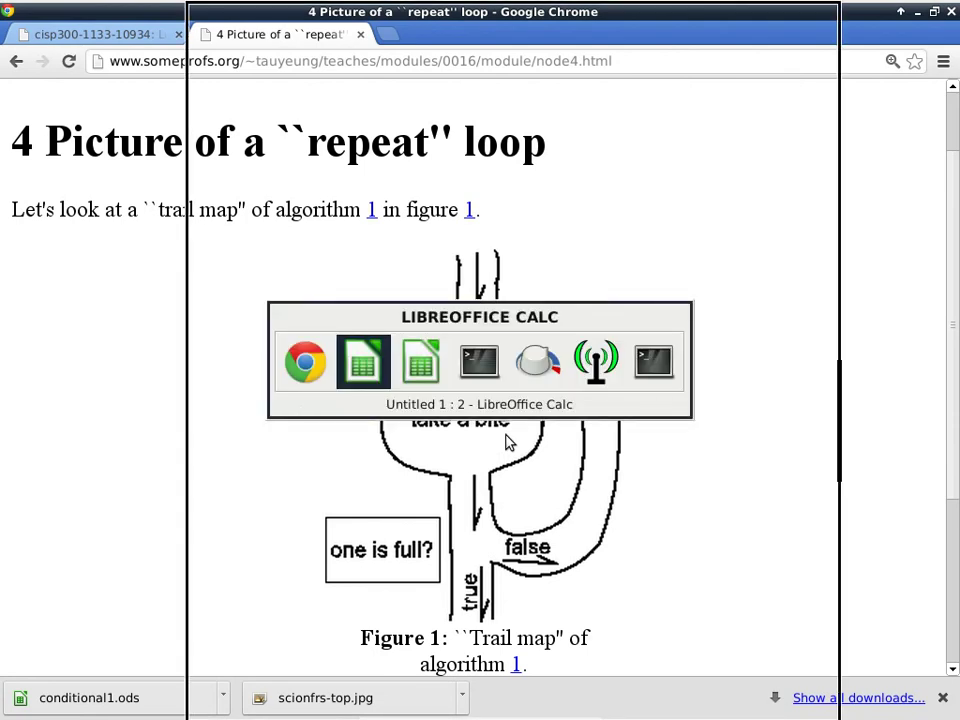
key(alt+Tab)
key(alt+Tab)
key(alt+Tab)
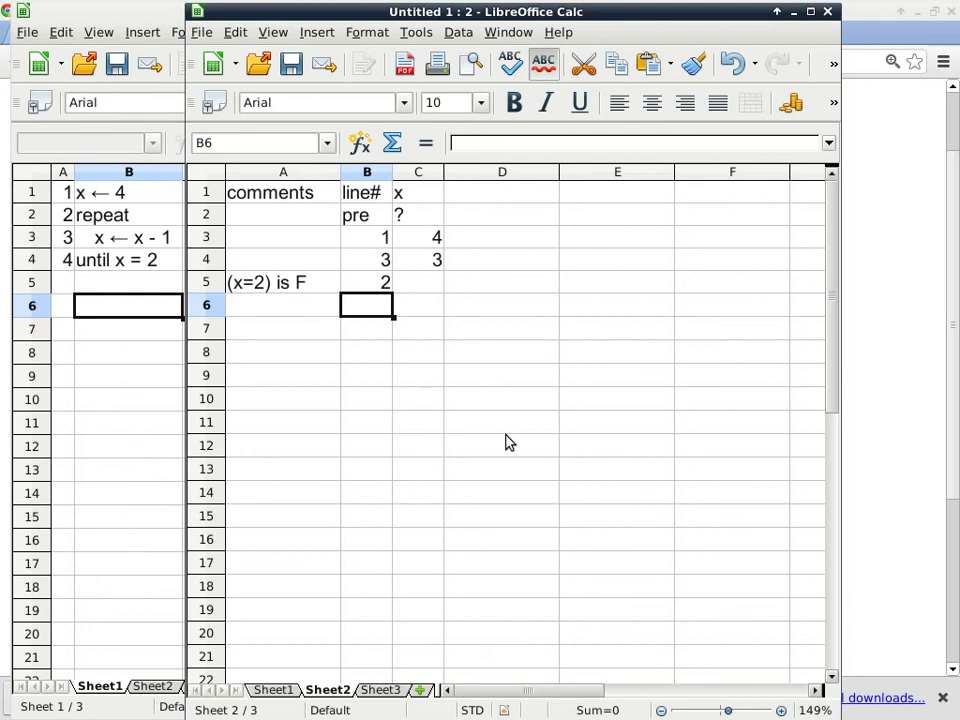
key(Up)
text(4)
key(Return)
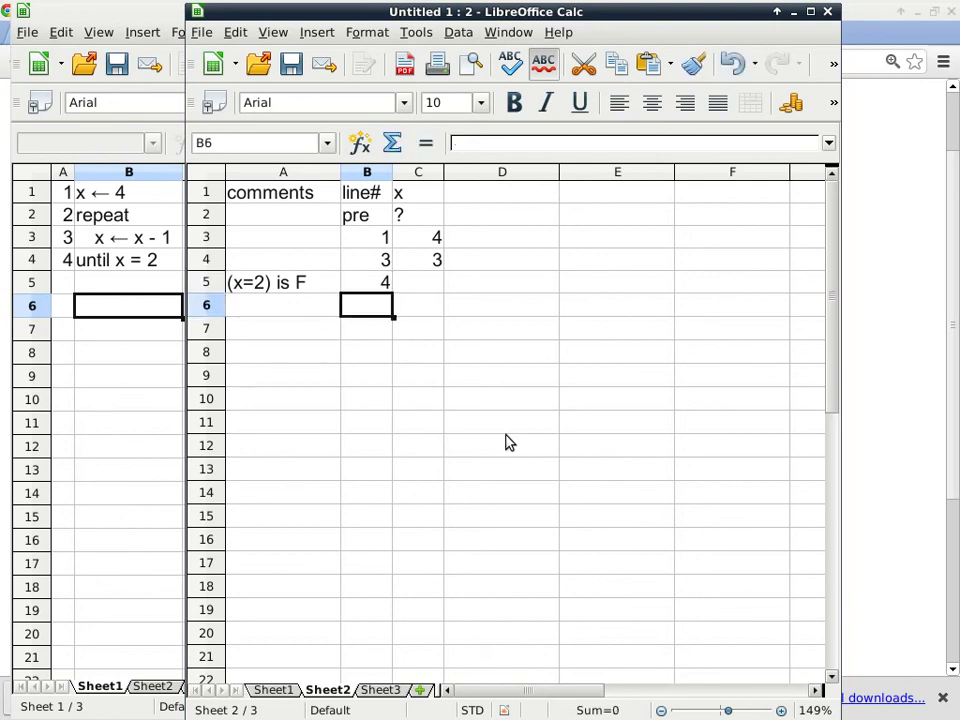